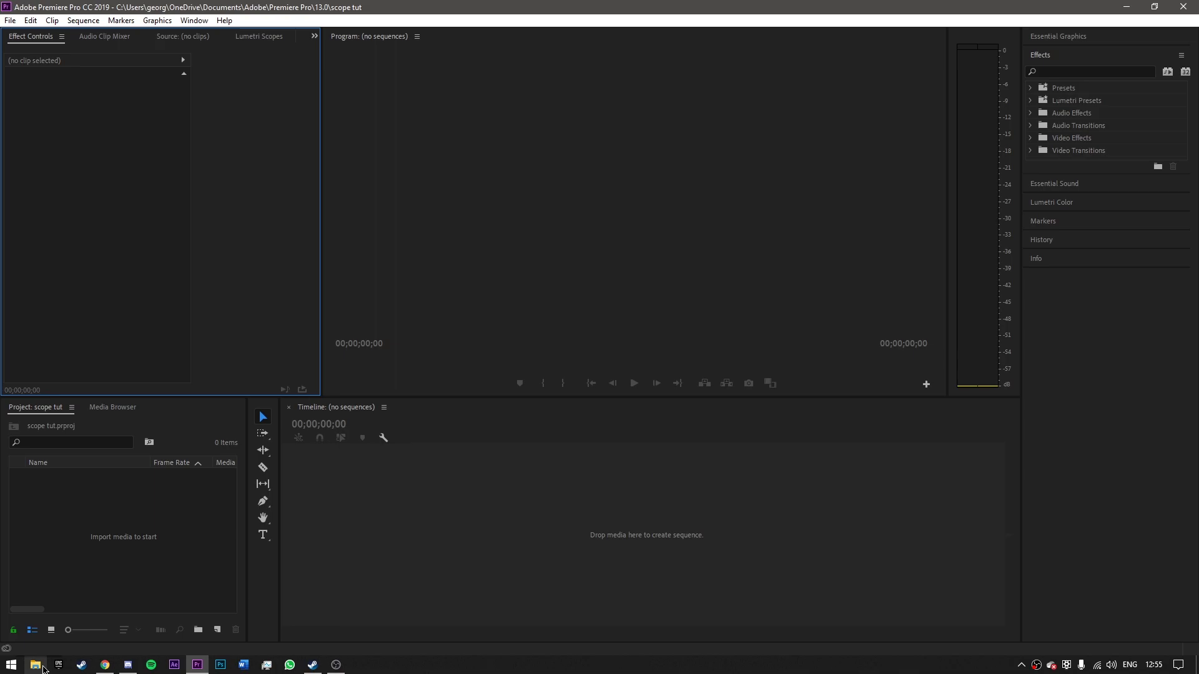
# Step: Import the Counter-strike Global Offensive recording into the project and create a new sequence from it
pyautogui.click(43, 669)
pyautogui.moveTo(162, 559); pyautogui.dragTo(98, 518)
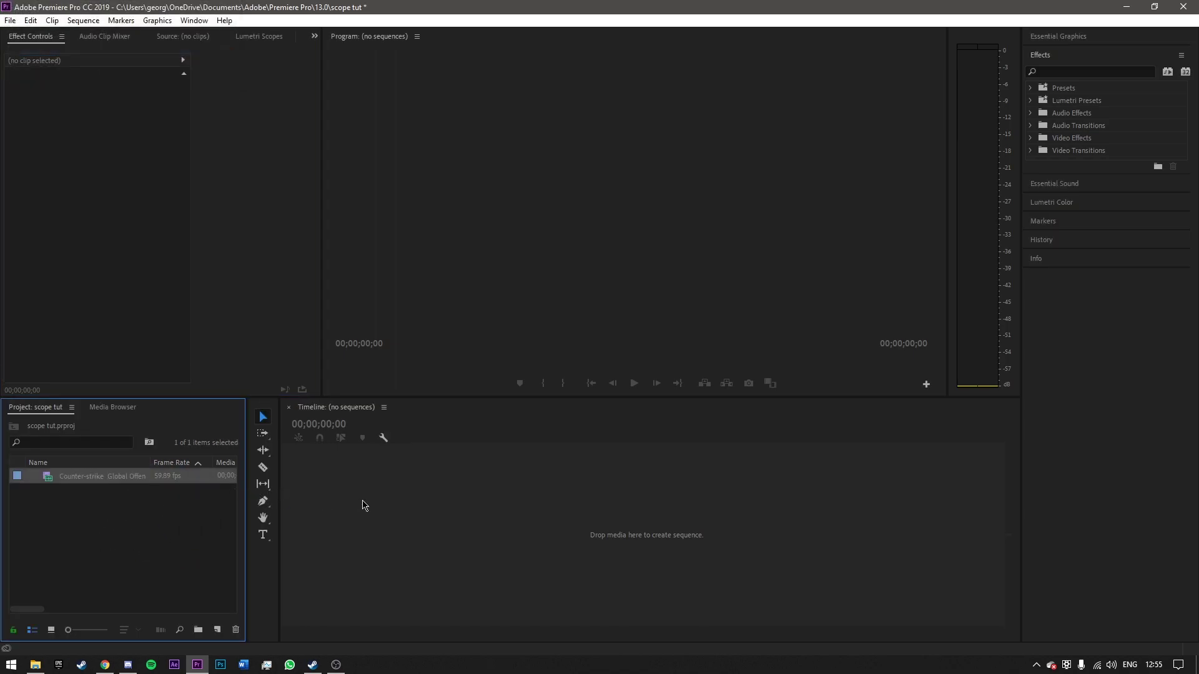
pyautogui.moveTo(365, 505); pyautogui.dragTo(478, 512)
pyautogui.press('-')
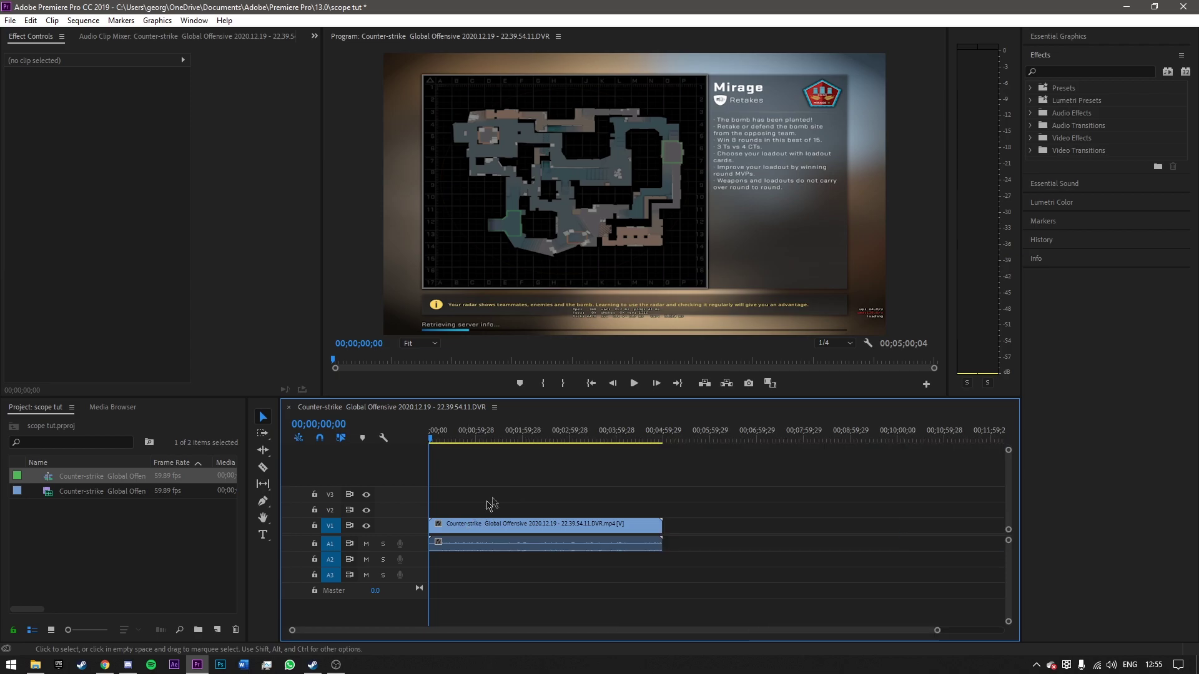
# Step: Shorten the clip to its last 29 seconds or so, starting at the sequence start, and preview the scoped shot
pyautogui.moveTo(431, 525)
pyautogui.mouseDown()
pyautogui.moveTo(647, 528)
pyautogui.moveTo(440, 538)
pyautogui.mouseUp()
pyautogui.press('=')
pyautogui.press('=')
pyautogui.moveTo(431, 435); pyautogui.dragTo(447, 434)
pyautogui.press('space')
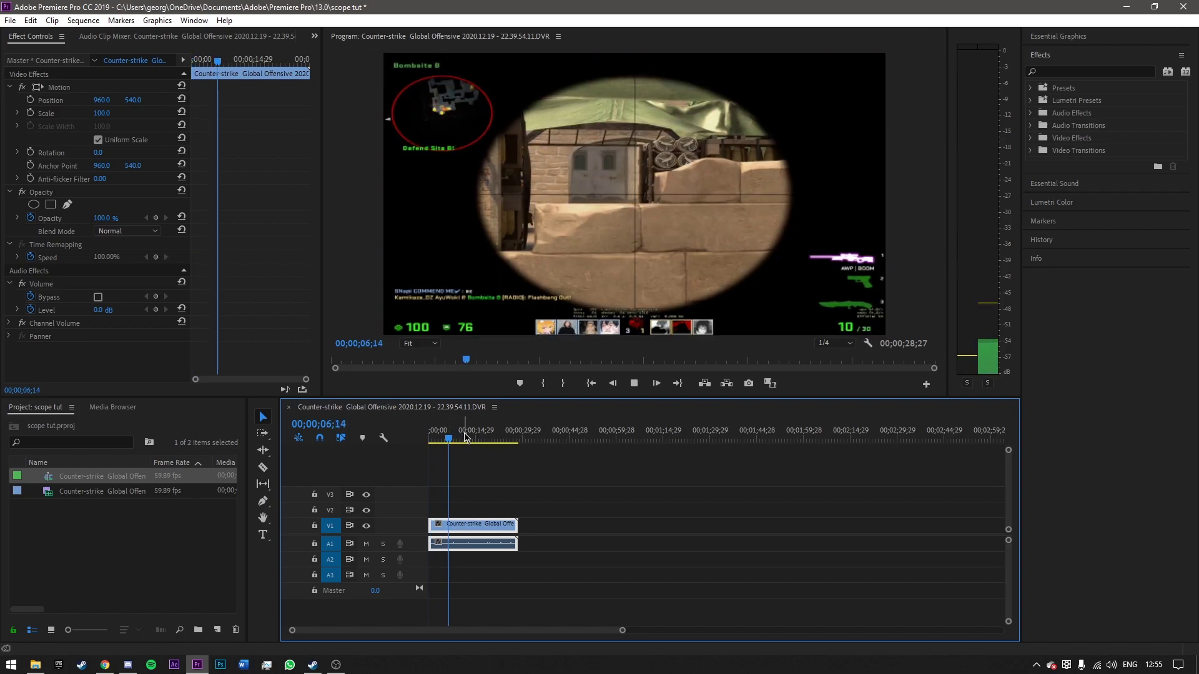
pyautogui.press('space')
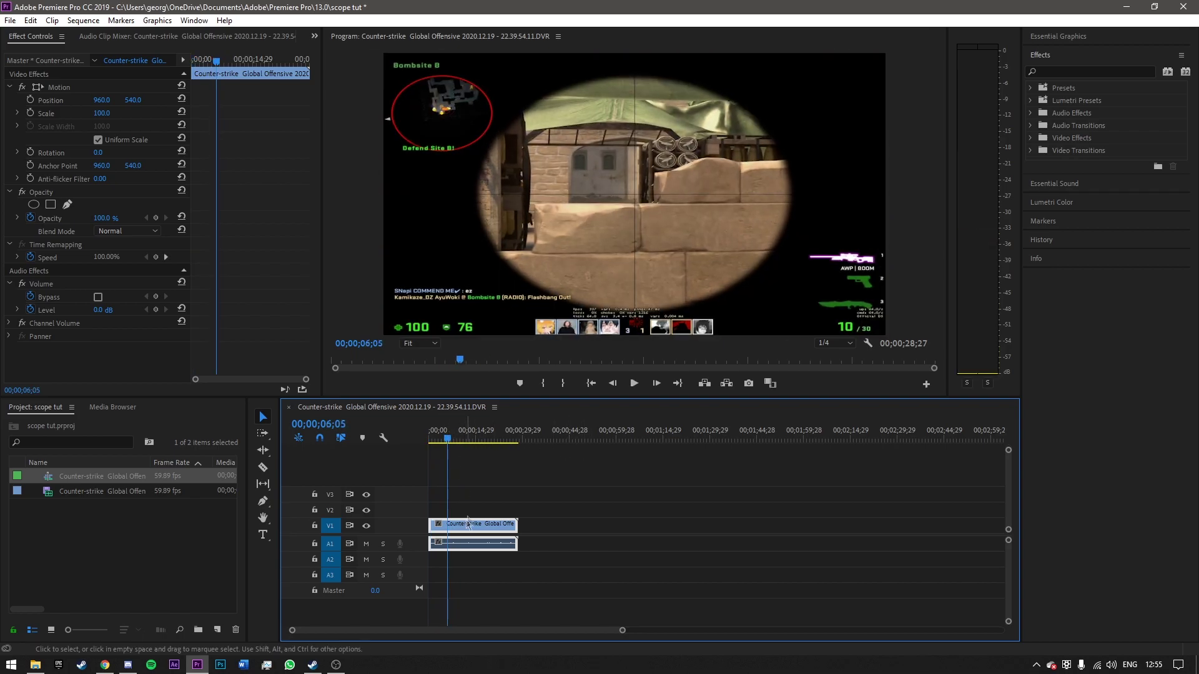
# Step: Add a clip marker at 00;00;07;28, the moment just before the sniper shot
pyautogui.click(473, 502)
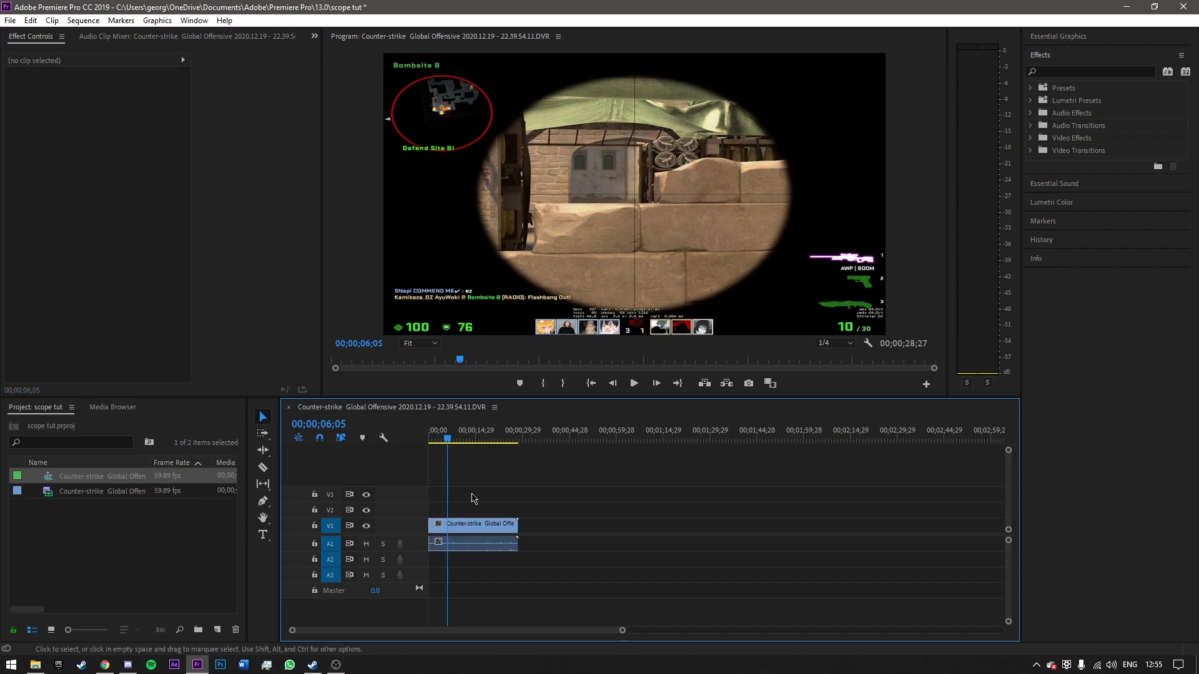
pyautogui.press('=')
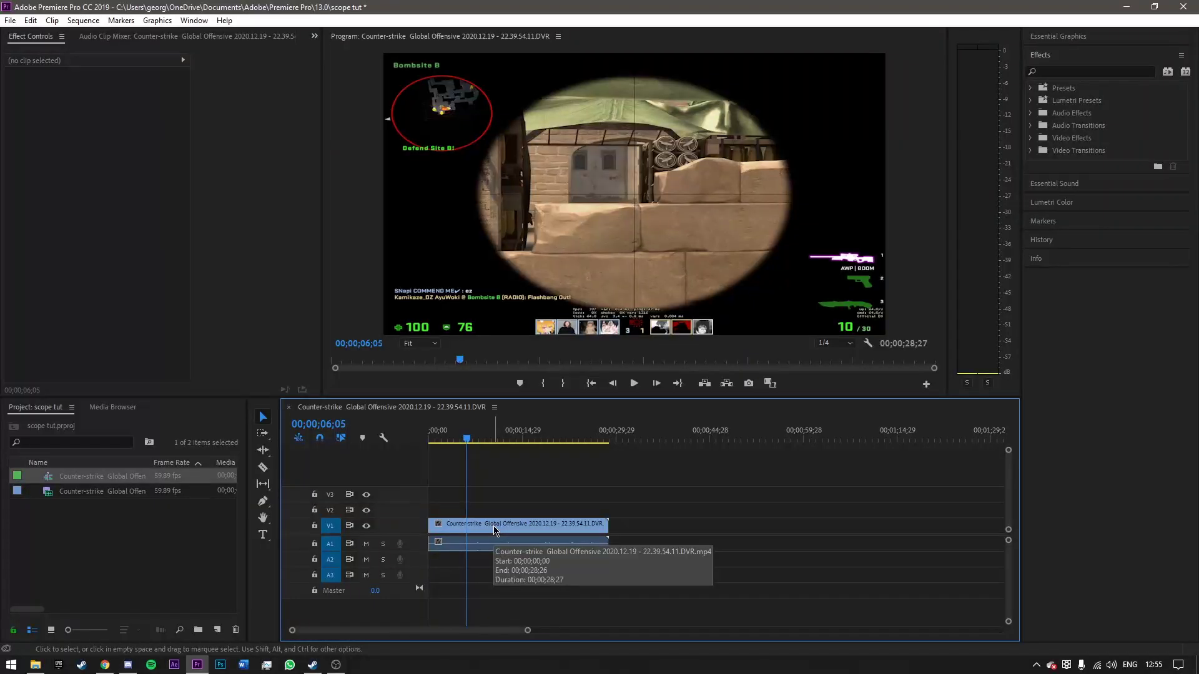
pyautogui.moveTo(467, 440); pyautogui.dragTo(479, 441)
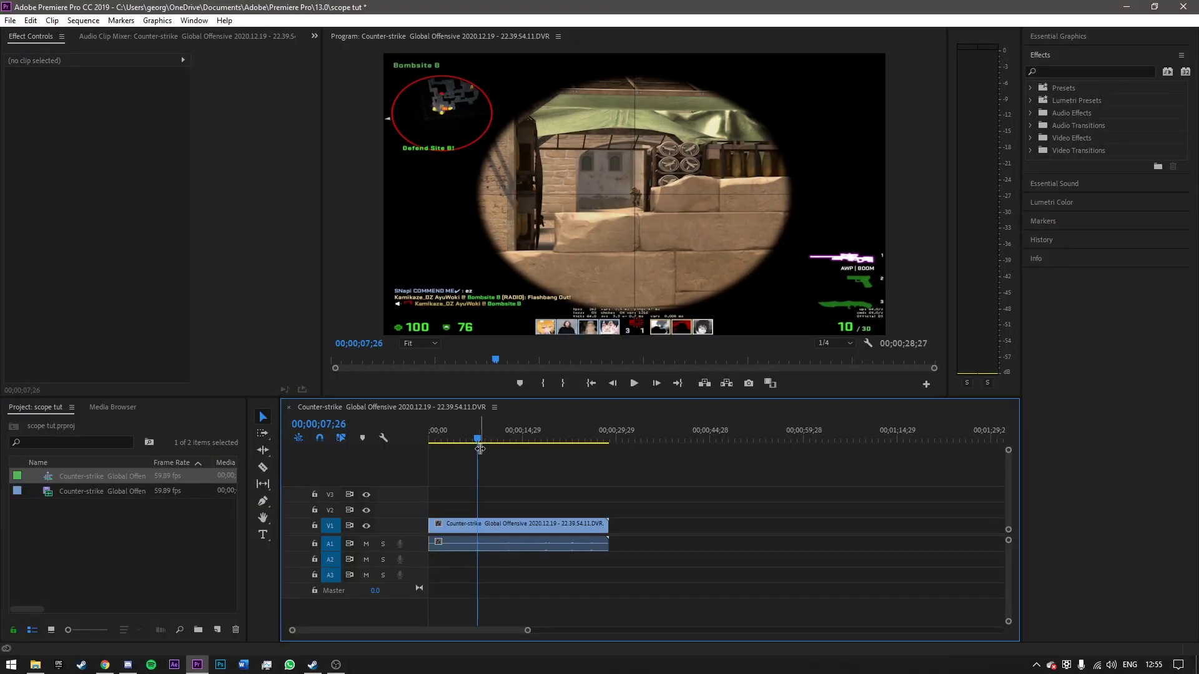
pyautogui.press('=')
pyautogui.press('=')
pyautogui.click(635, 437)
pyautogui.moveTo(635, 436); pyautogui.dragTo(629, 435)
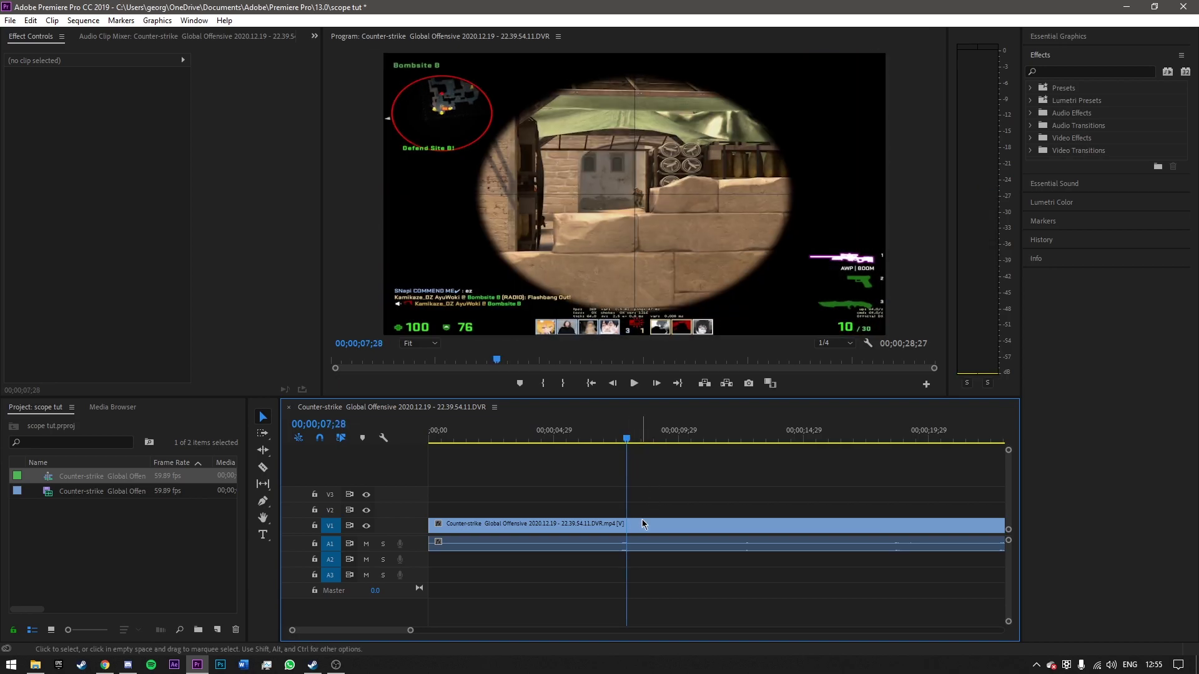
pyautogui.click(644, 531)
pyautogui.click(659, 485)
# Step: Cut the clip after the shot at 00;00;08;27 and move the remaining footage further along the timeline
pyautogui.click(263, 468)
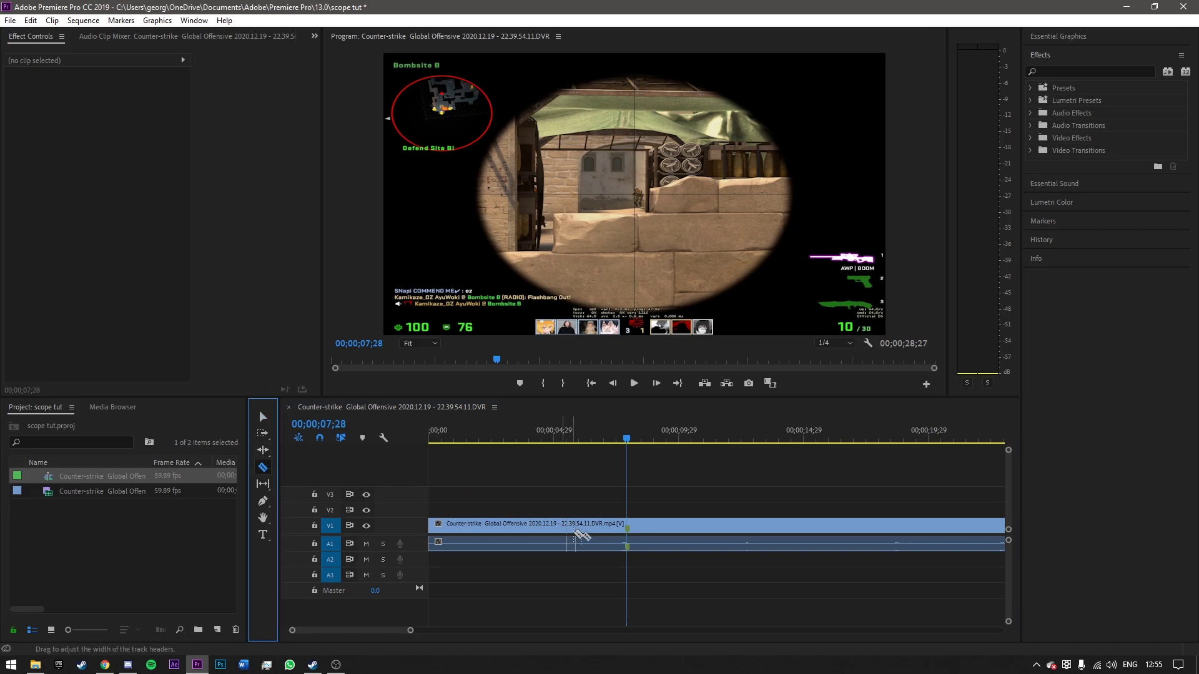
pyautogui.press('space')
pyautogui.click(652, 525)
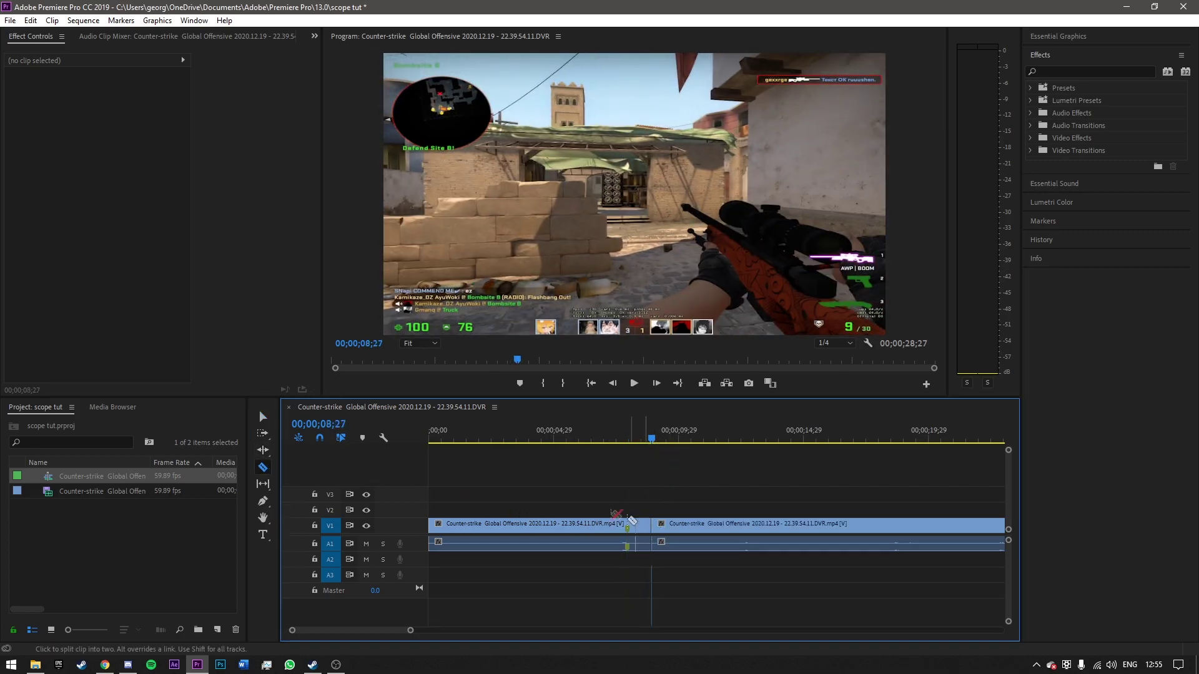
pyautogui.click(262, 416)
pyautogui.moveTo(693, 532); pyautogui.dragTo(943, 537)
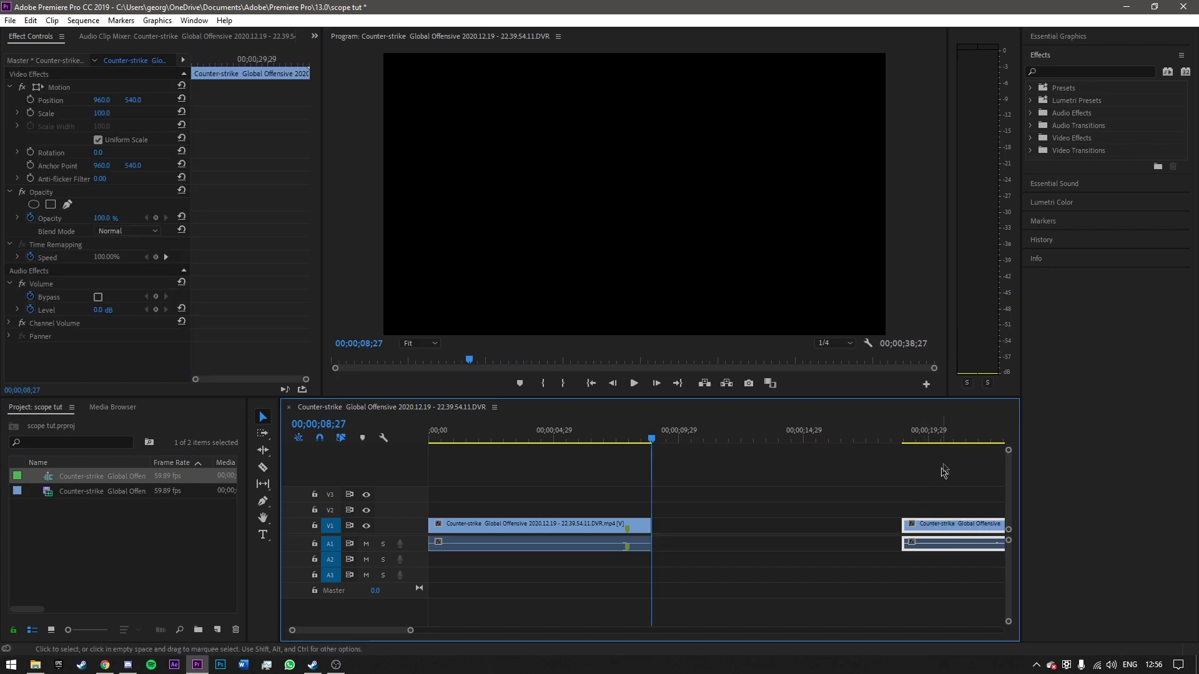
# Step: Trim the start of the first segment to about 00;00;07;00, shortly before the marker, when the player is scoped in
pyautogui.moveTo(549, 447); pyautogui.dragTo(525, 445)
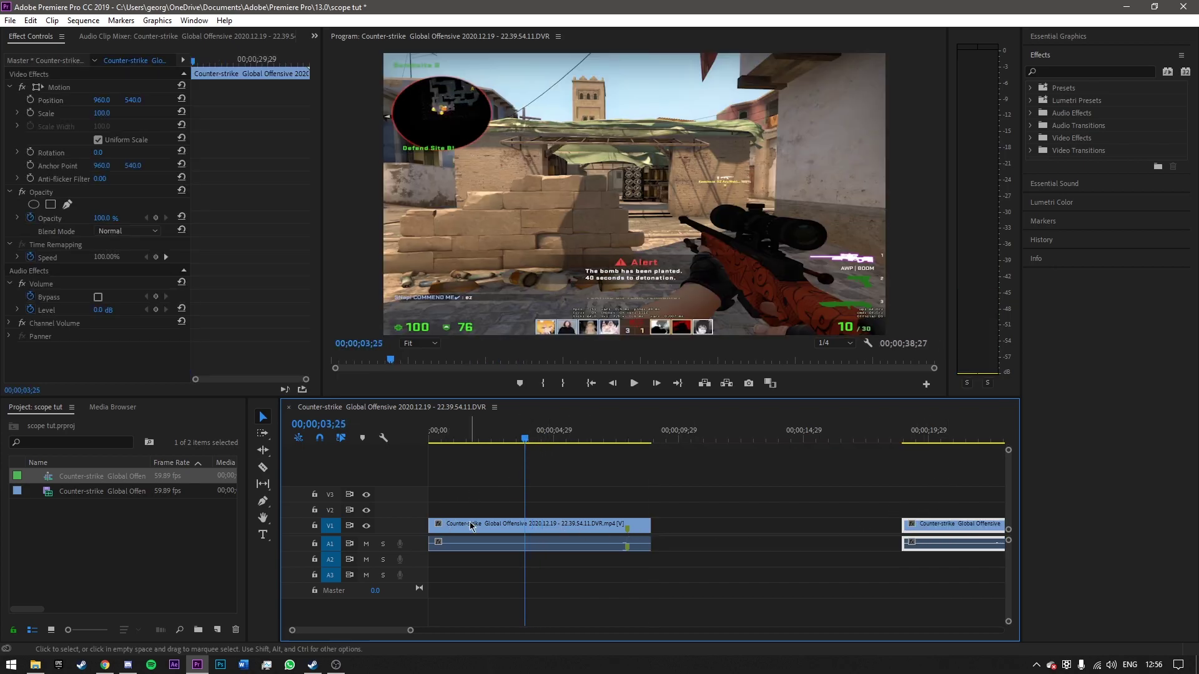
pyautogui.moveTo(432, 525); pyautogui.dragTo(525, 528)
pyautogui.moveTo(520, 439); pyautogui.dragTo(539, 439)
pyautogui.moveTo(526, 527); pyautogui.dragTo(538, 528)
pyautogui.moveTo(538, 439); pyautogui.dragTo(574, 441)
pyautogui.moveTo(538, 528); pyautogui.dragTo(572, 528)
pyautogui.moveTo(573, 439)
pyautogui.mouseDown()
pyautogui.moveTo(601, 432)
pyautogui.moveTo(574, 439)
pyautogui.mouseUp()
pyautogui.press('space')
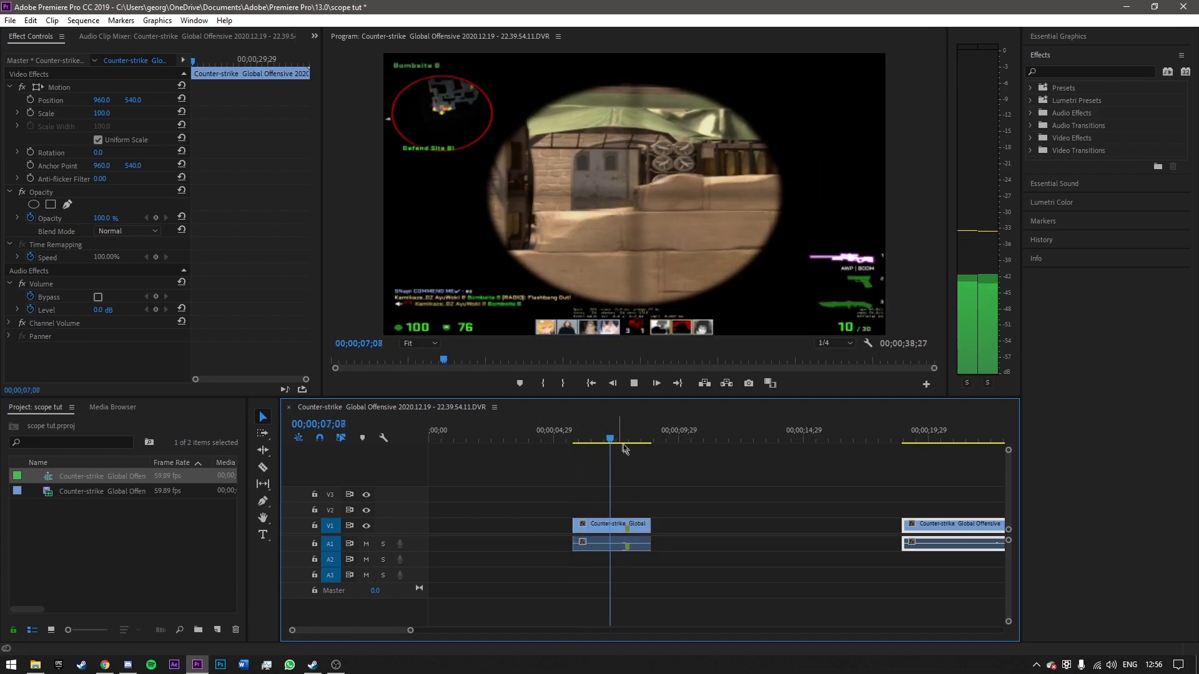
pyautogui.press('space')
pyautogui.moveTo(578, 523); pyautogui.dragTo(605, 523)
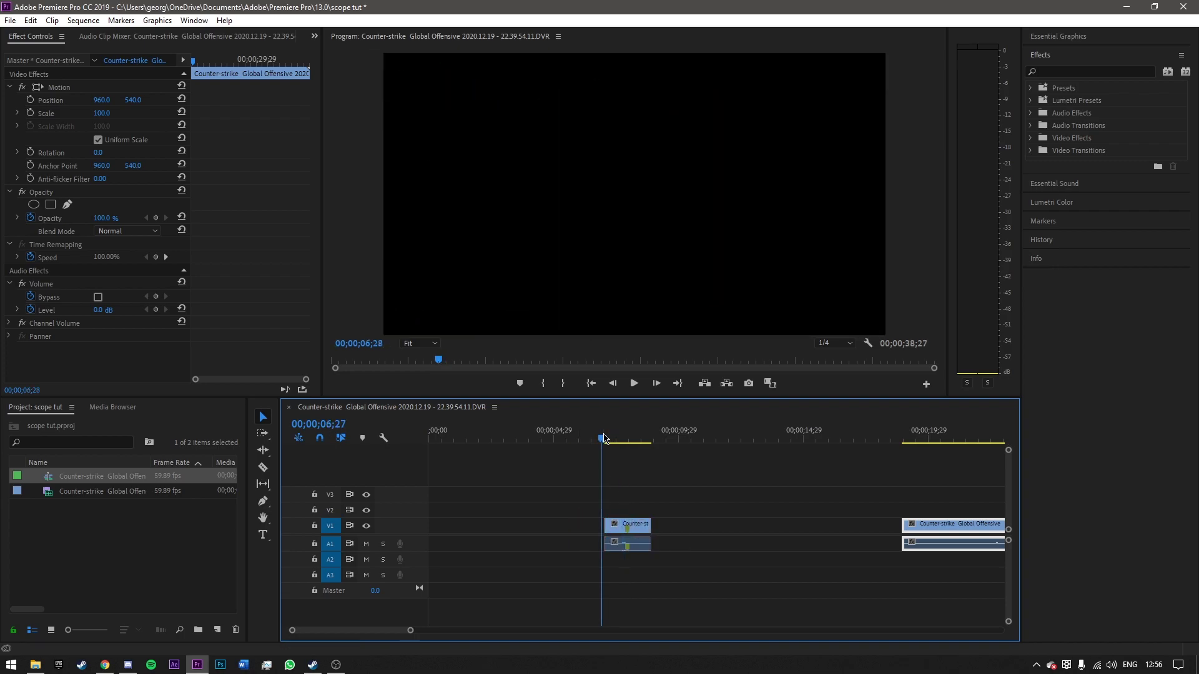
# Step: Check the trimmed start of the short segment, and move the segment to the beginning of the sequence
pyautogui.press('space')
pyautogui.click(610, 437)
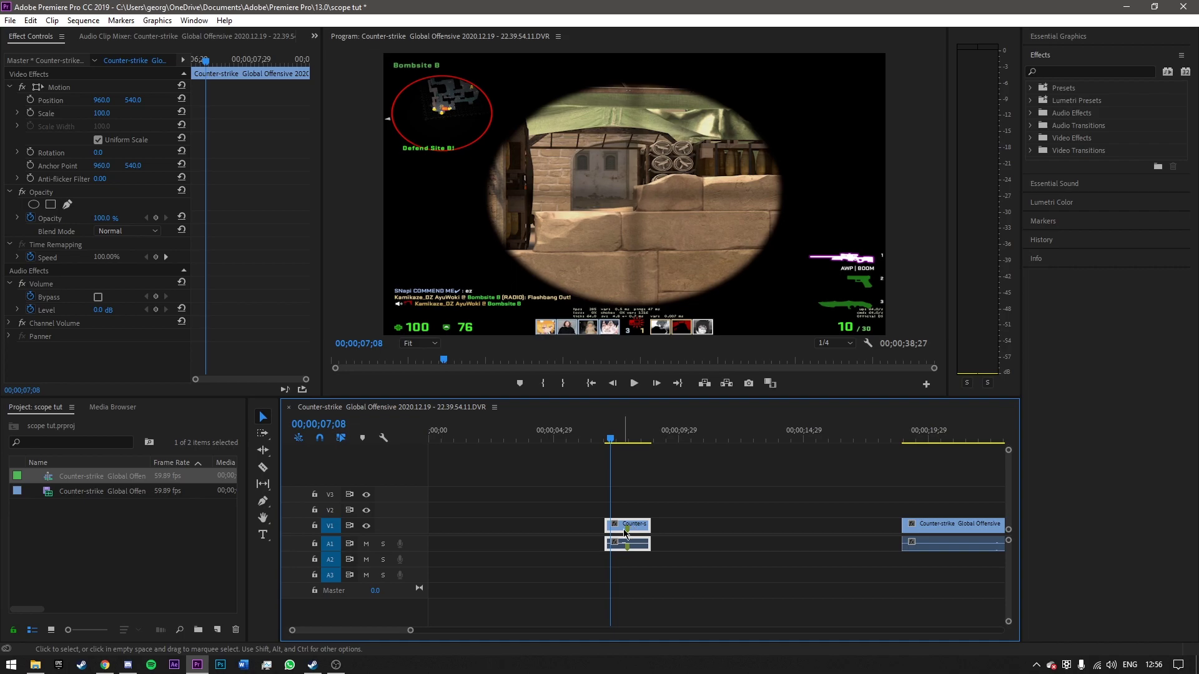
pyautogui.moveTo(628, 531); pyautogui.dragTo(452, 531)
pyautogui.press('Home')
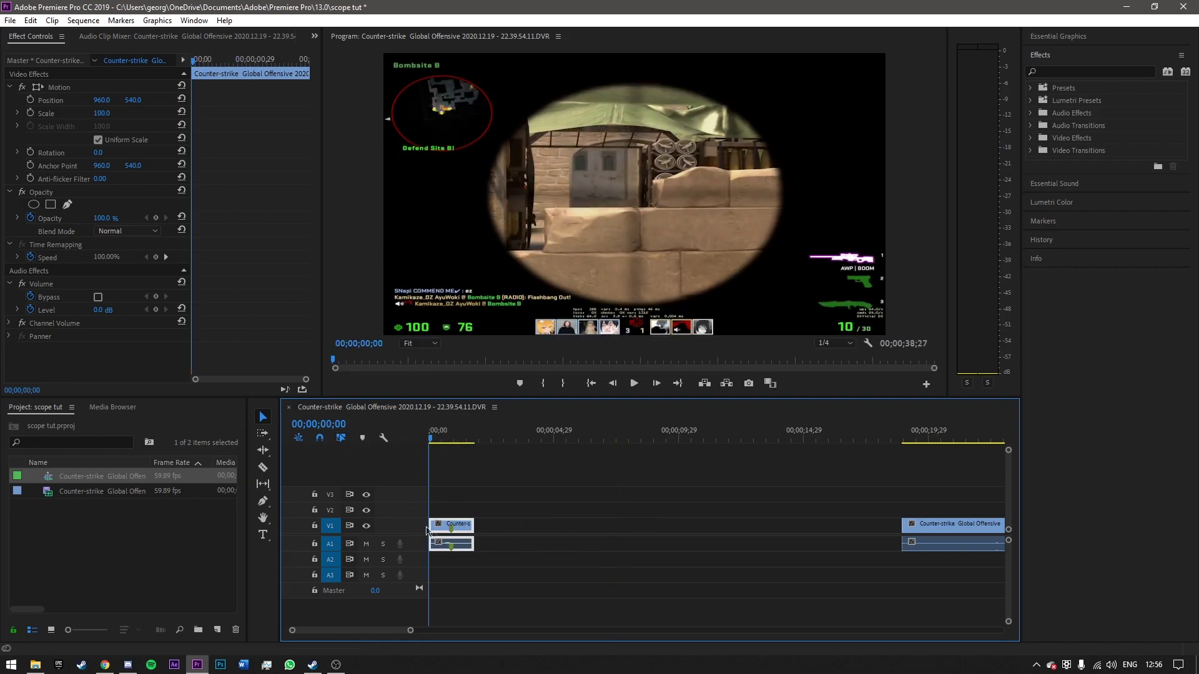
pyautogui.click(471, 509)
# Step: Add an ellipse opacity mask to the short segment, fit it to the scope's edge, and set the mask feather to 15
pyautogui.press('=')
pyautogui.press('=')
pyautogui.click(493, 531)
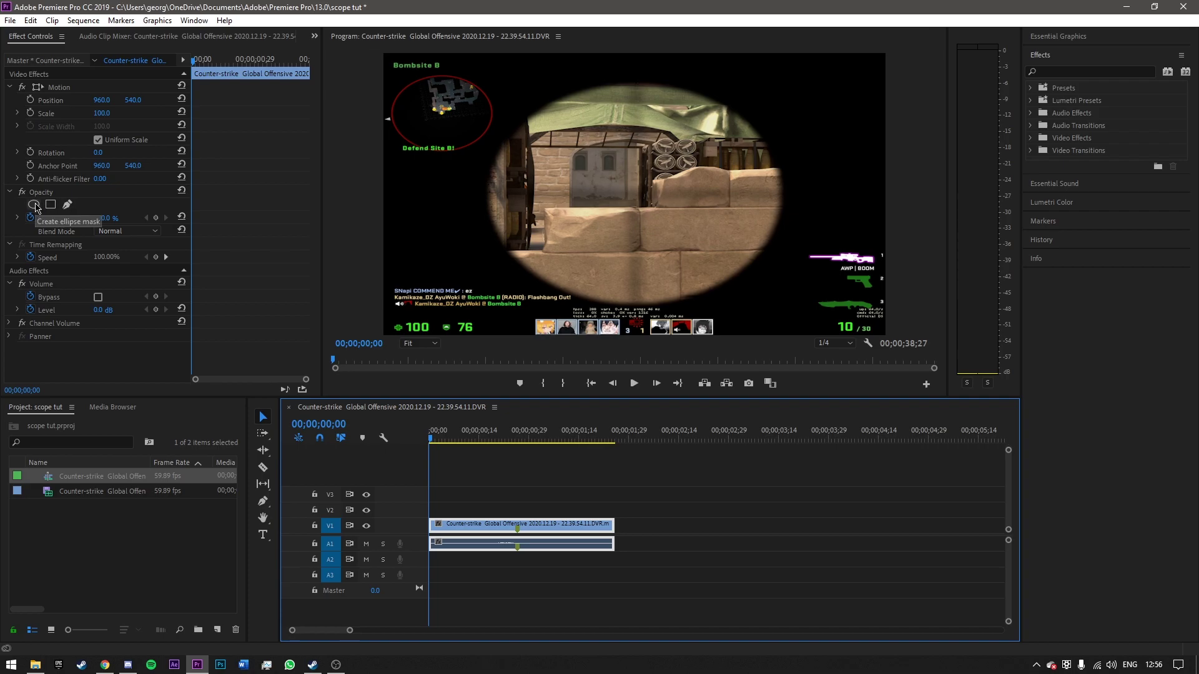
pyautogui.click(34, 205)
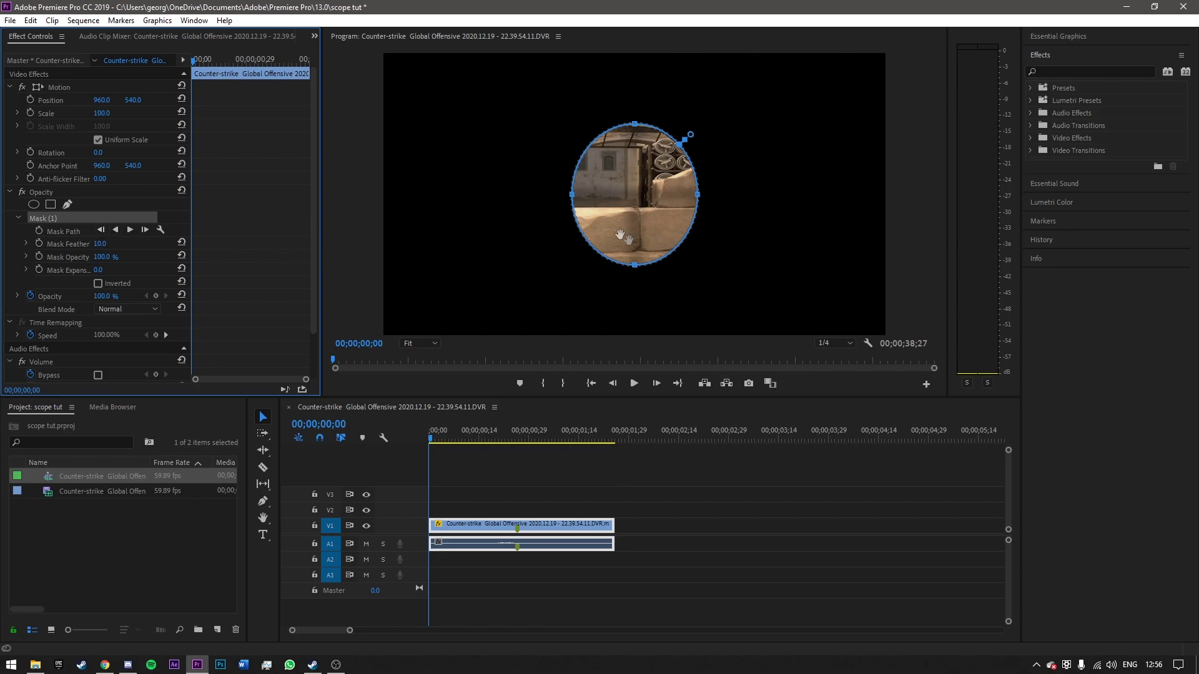
pyautogui.moveTo(571, 194); pyautogui.dragTo(485, 197)
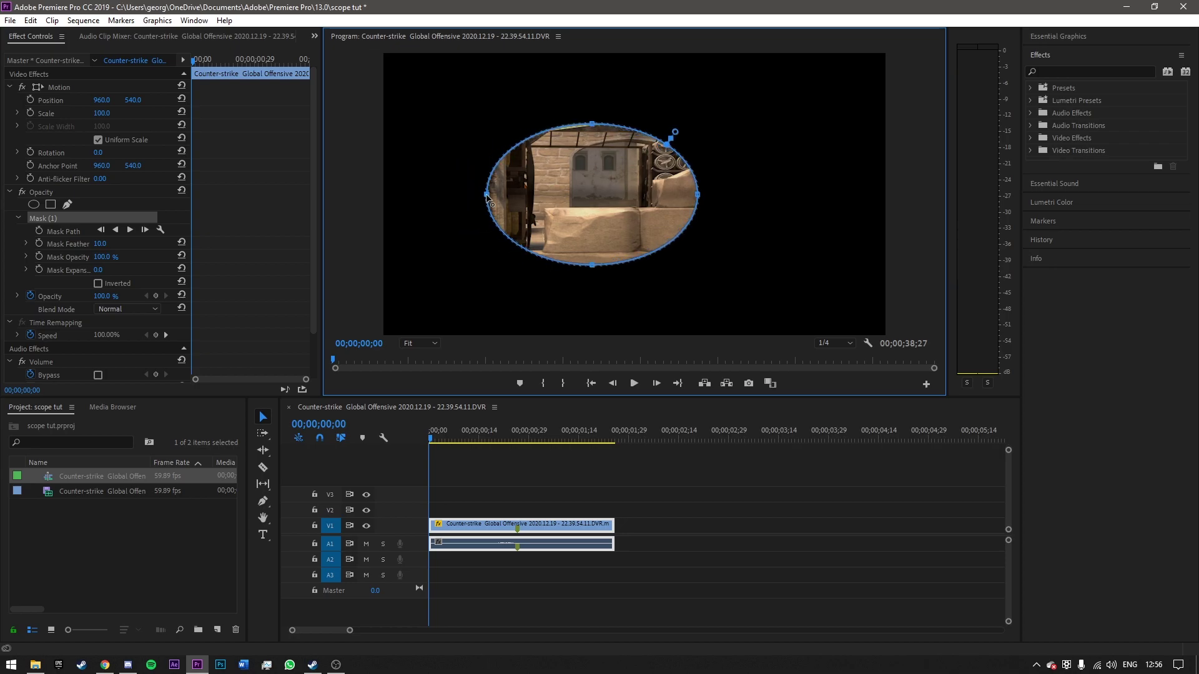
pyautogui.moveTo(699, 196); pyautogui.dragTo(783, 195)
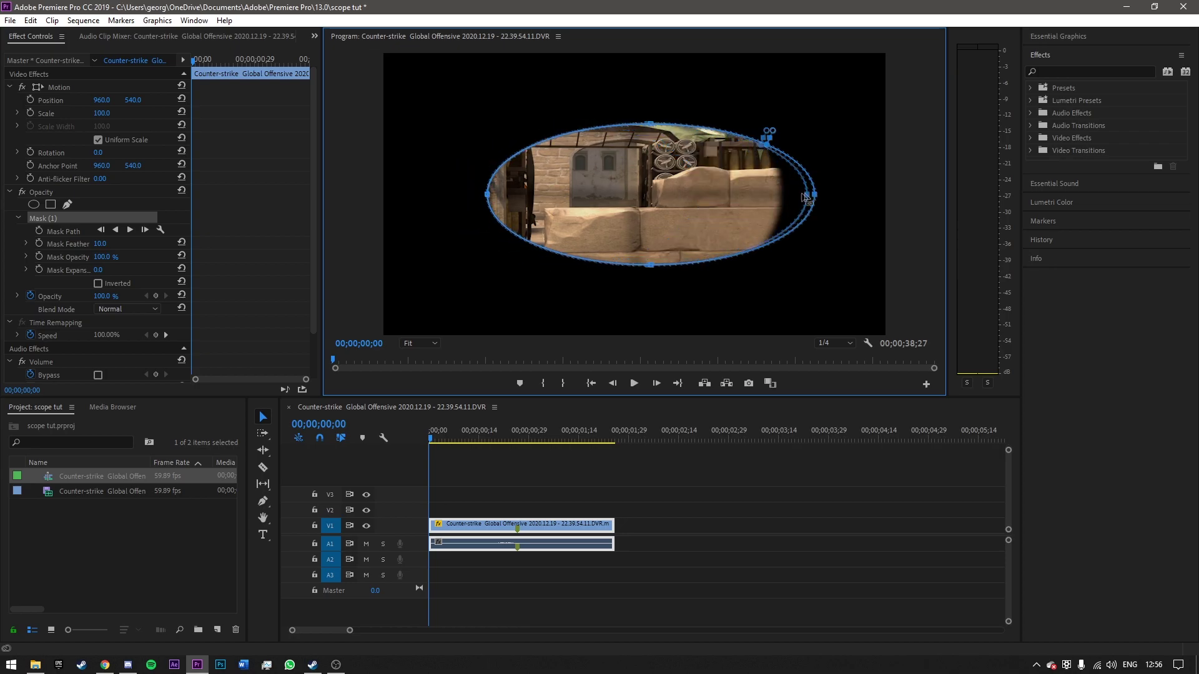
pyautogui.moveTo(634, 268); pyautogui.dragTo(637, 306)
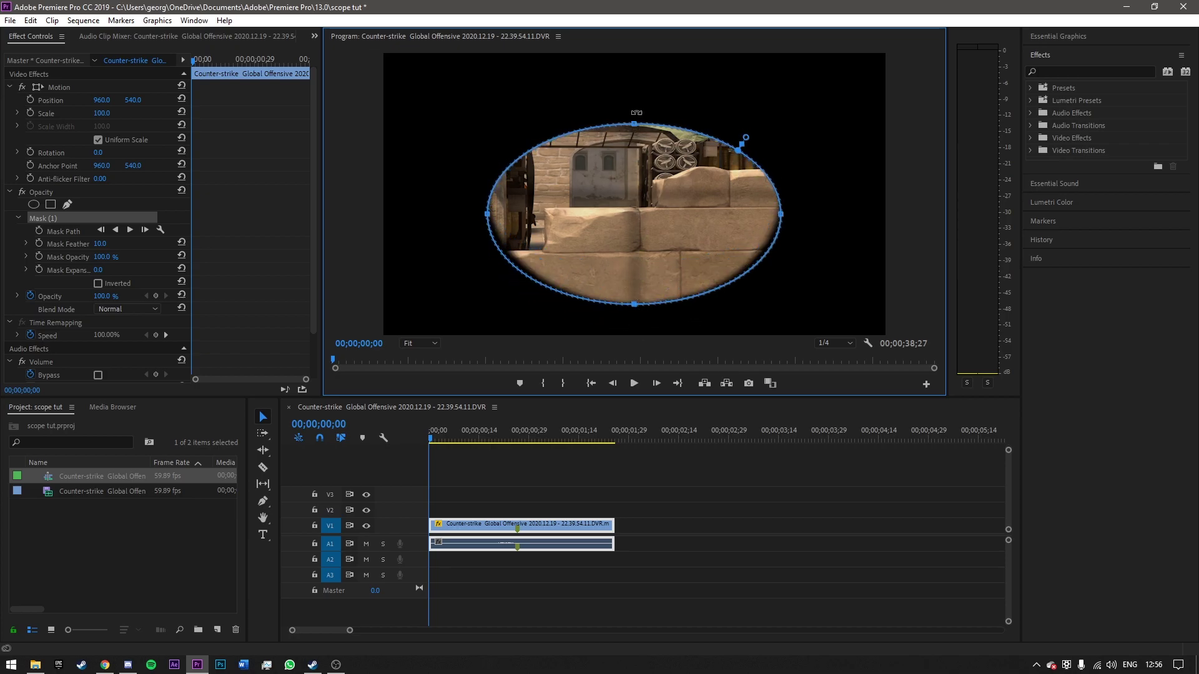
pyautogui.moveTo(636, 116); pyautogui.dragTo(639, 84)
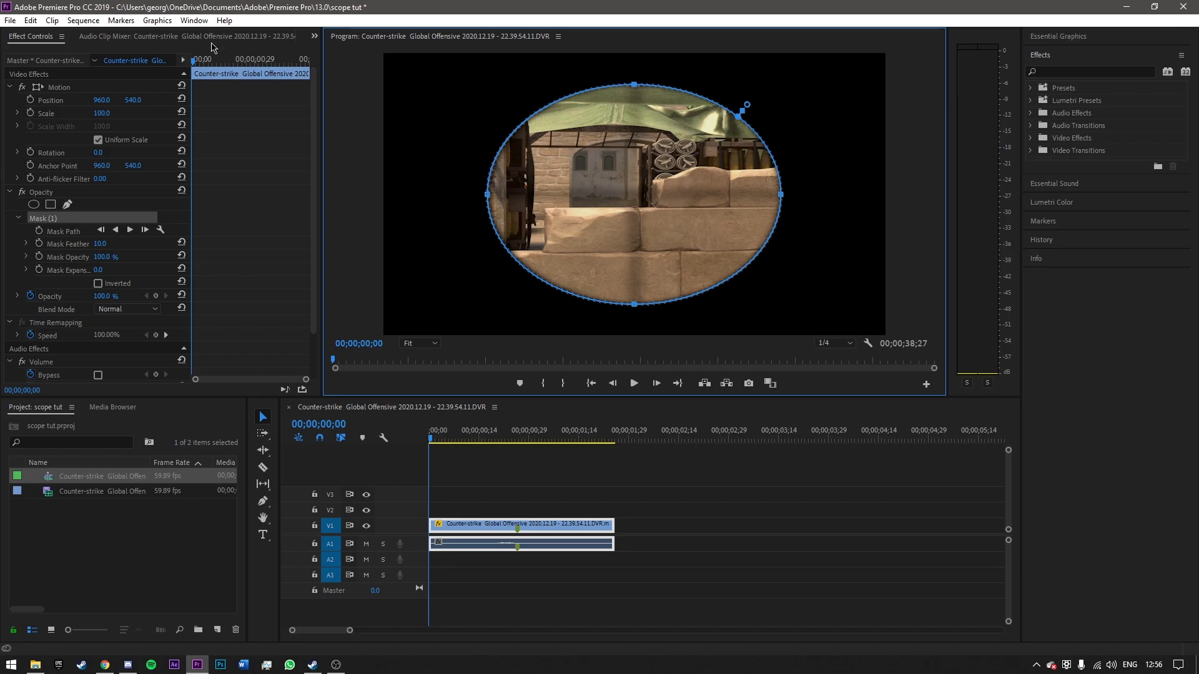
pyautogui.click(104, 244)
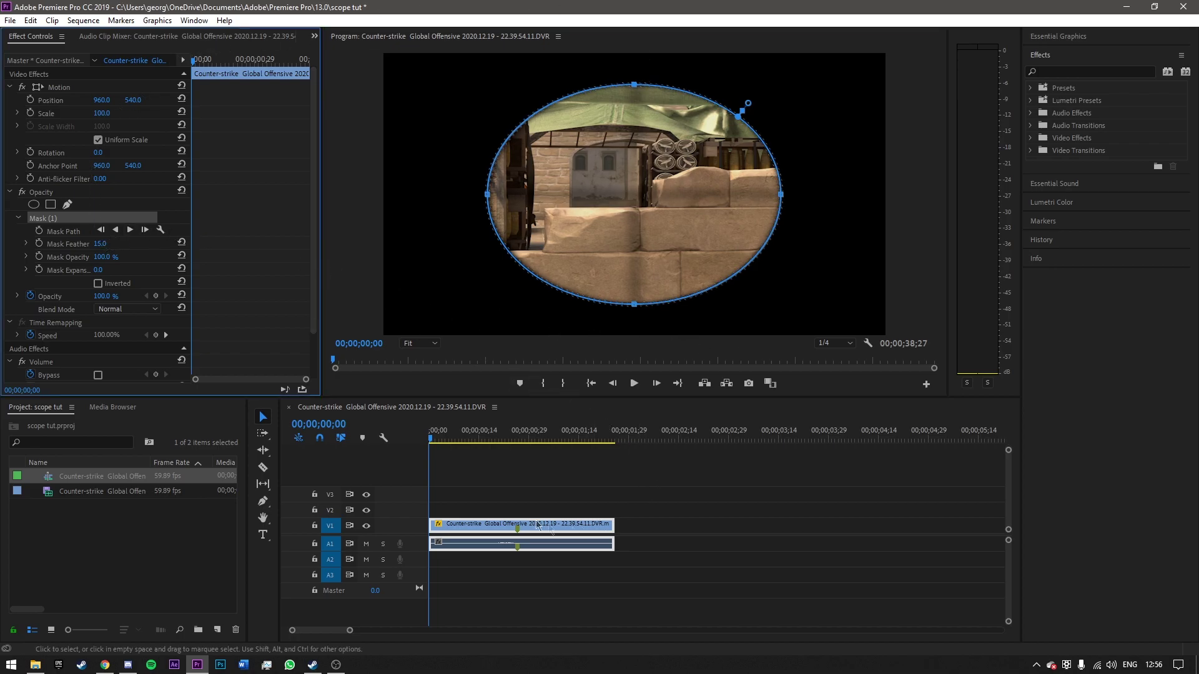
pyautogui.click(466, 501)
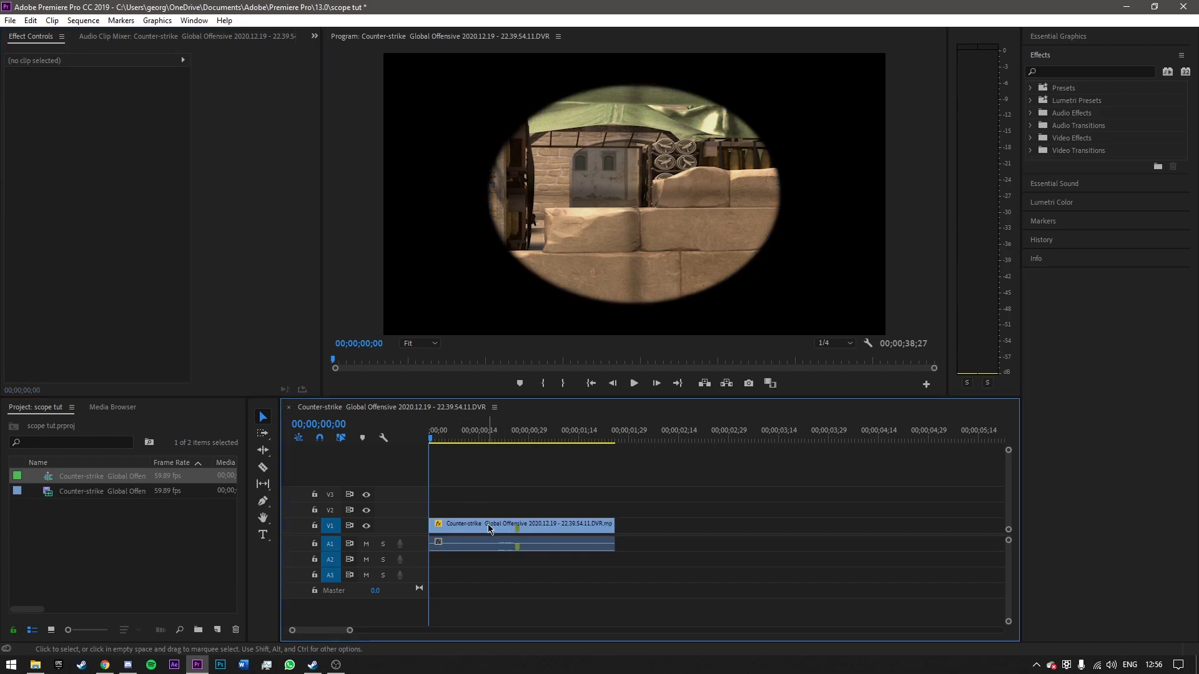
# Step: Split the masked segment at its clip marker
pyautogui.click(263, 467)
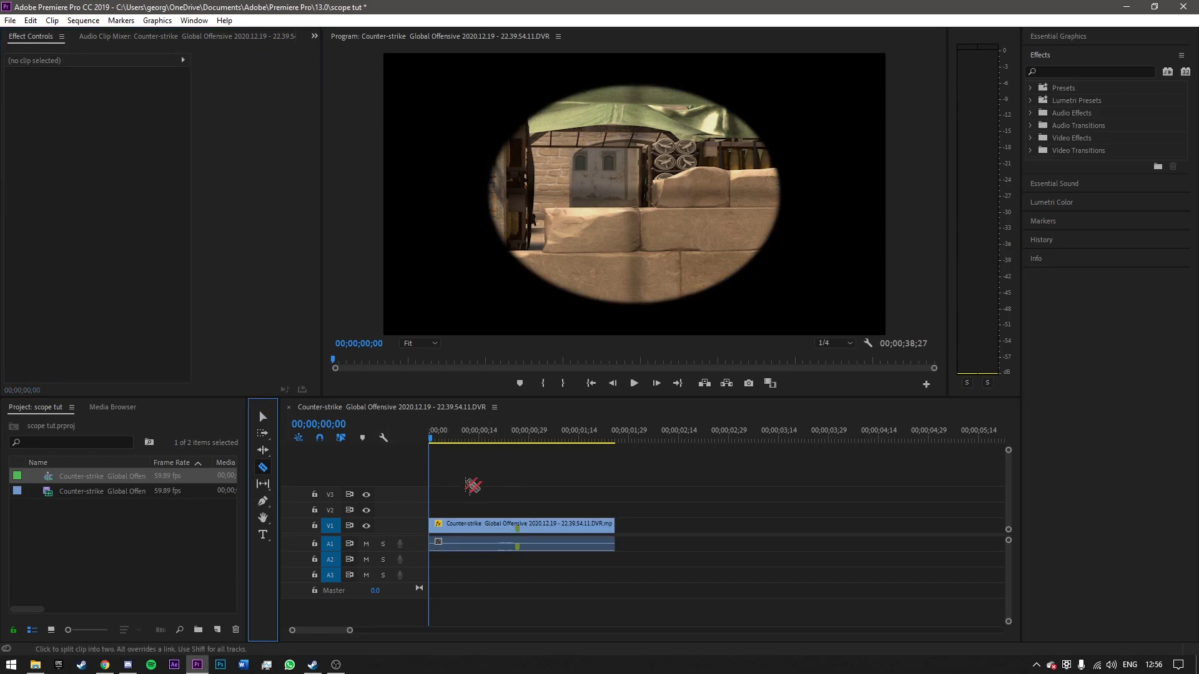
pyautogui.click(517, 525)
pyautogui.click(263, 416)
# Step: Delete the opacity mask from the second part of the split segment and play back the result
pyautogui.click(565, 524)
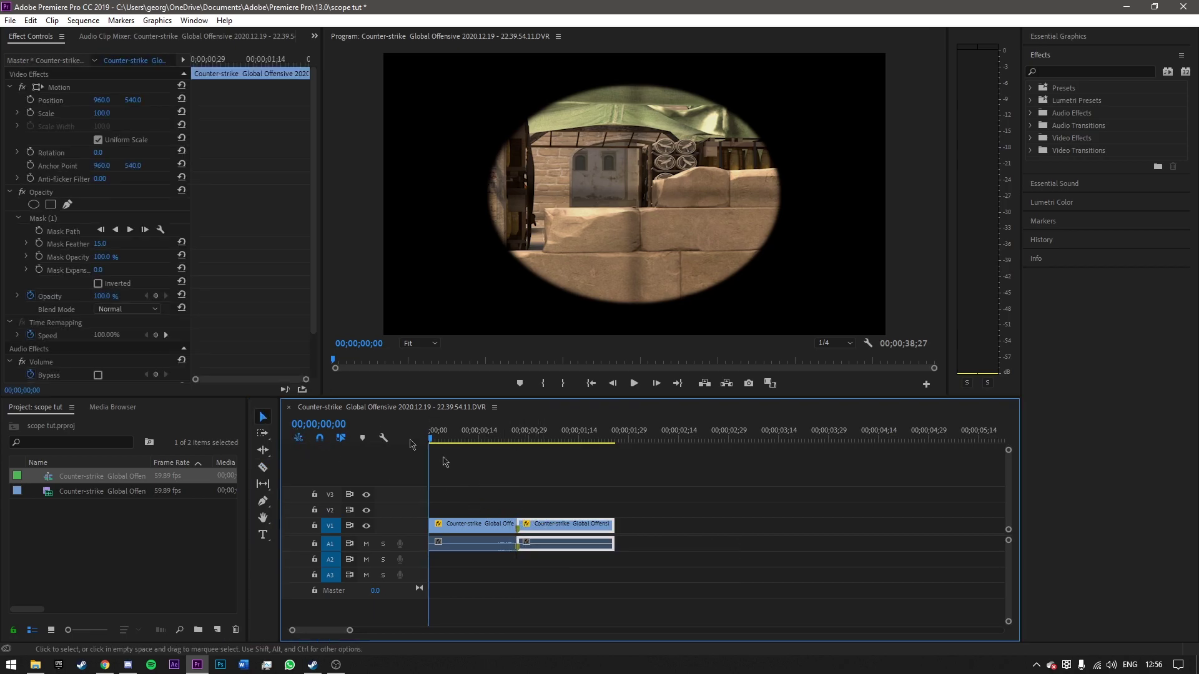
pyautogui.click(51, 218)
pyautogui.press('Delete')
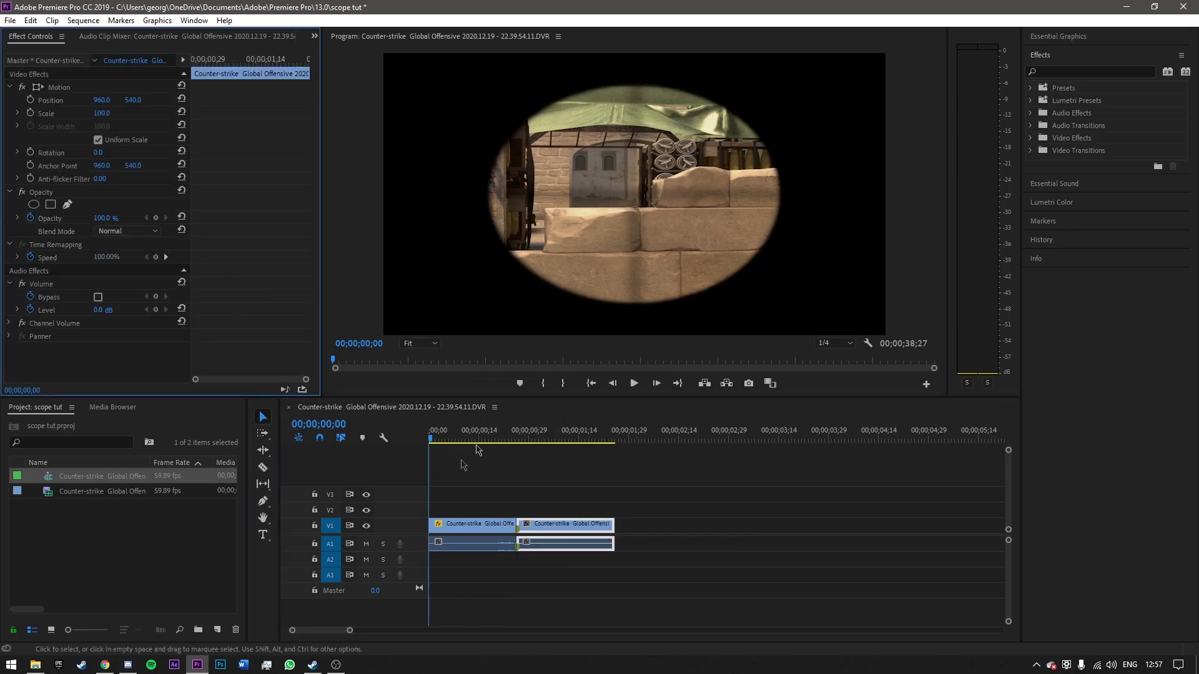
pyautogui.press('space')
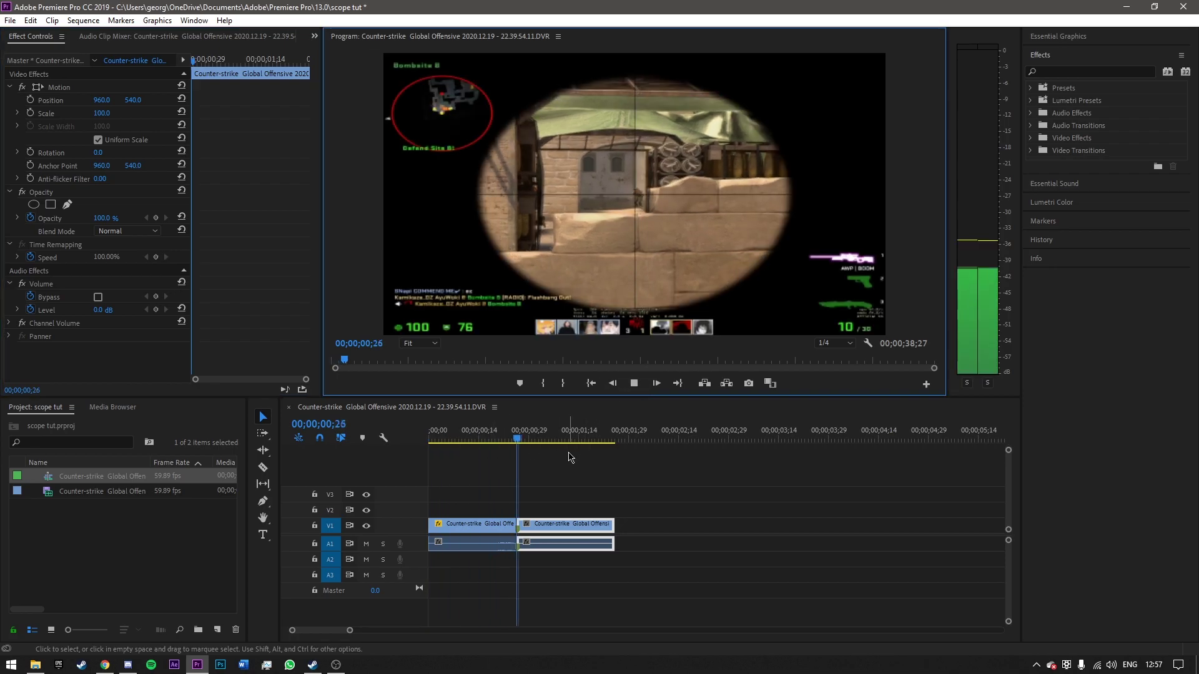
# Step: Fine-tune the cut between the masked and unmasked parts, shifting it slightly later to match the gunshot
pyautogui.click(516, 430)
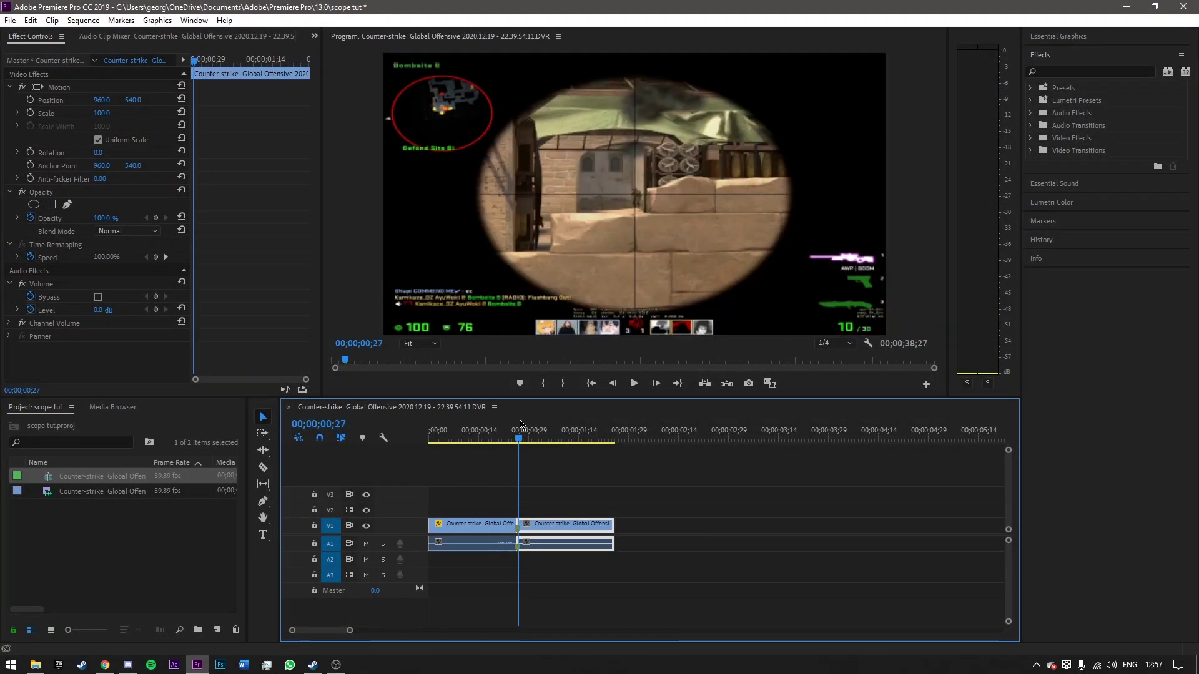
pyautogui.moveTo(517, 425); pyautogui.dragTo(520, 426)
pyautogui.click(551, 469)
pyautogui.press('=')
pyautogui.press('=')
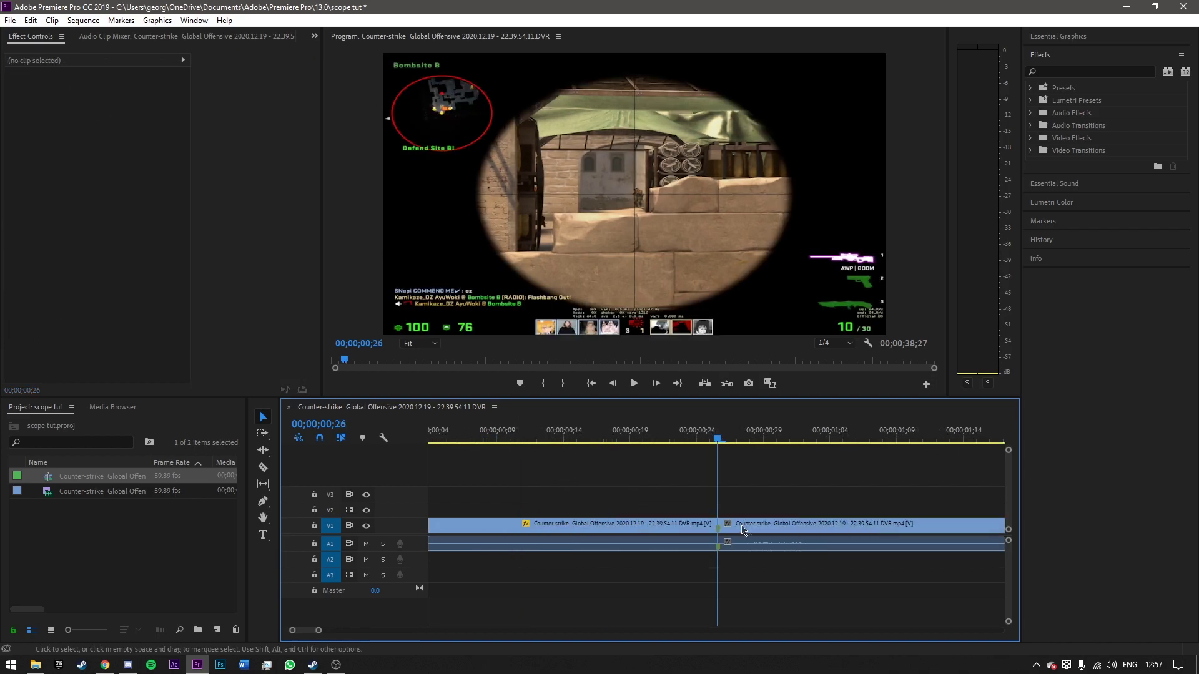
pyautogui.moveTo(720, 524); pyautogui.dragTo(729, 527)
# Step: Nest the masked first part into its own sequence, accepting the default name
pyautogui.moveTo(759, 435); pyautogui.dragTo(390, 463)
pyautogui.press('-')
pyautogui.press('-')
pyautogui.press('-')
pyautogui.press('=')
pyautogui.click(469, 531)
pyautogui.rightClick(490, 529)
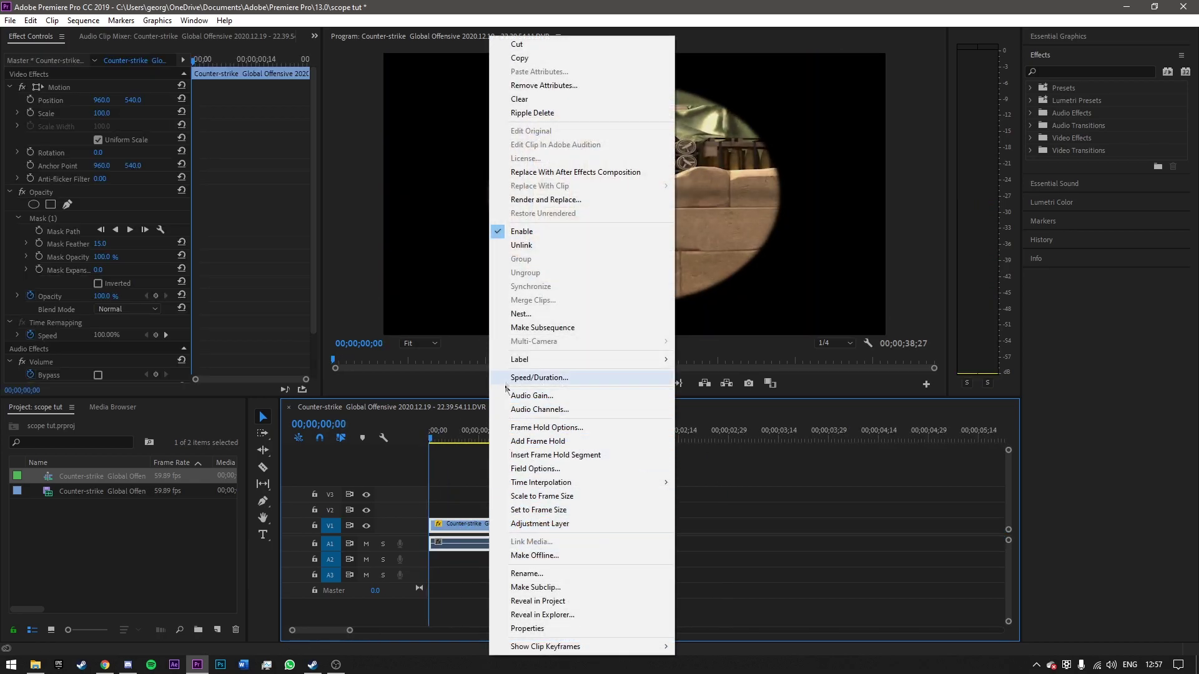
pyautogui.click(522, 314)
pyautogui.click(569, 343)
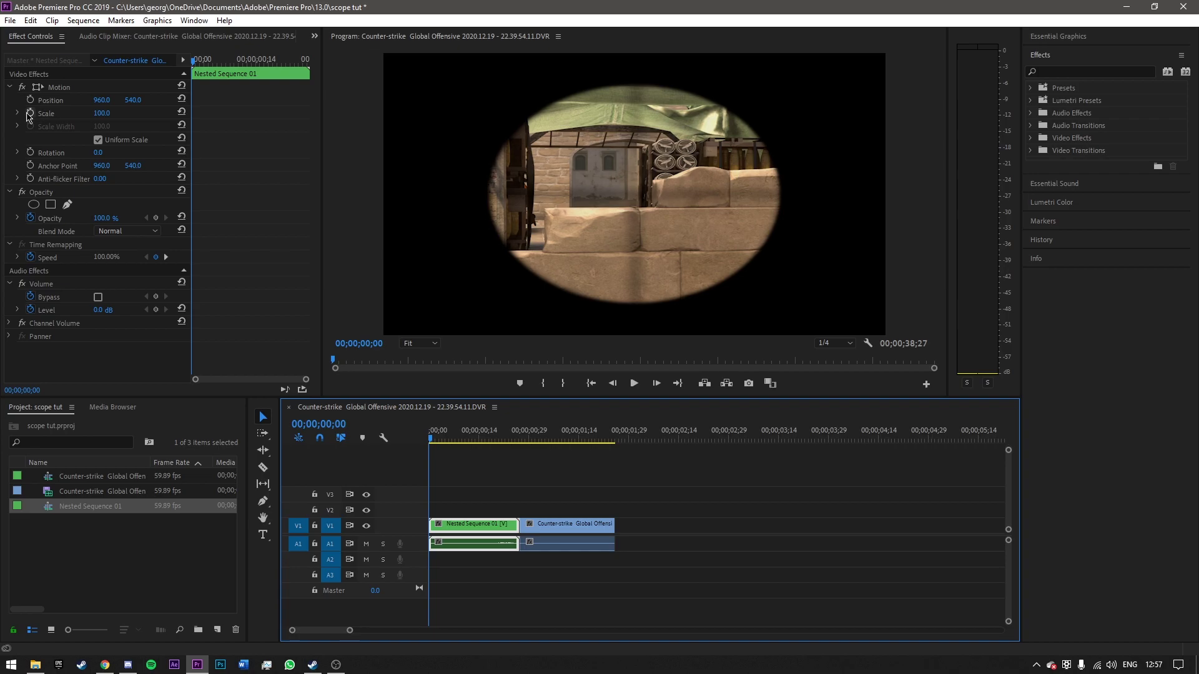
# Step: Keyframe the nested sequence's scale from 100 at its start to 50 at its end, and play back the shrink
pyautogui.click(30, 119)
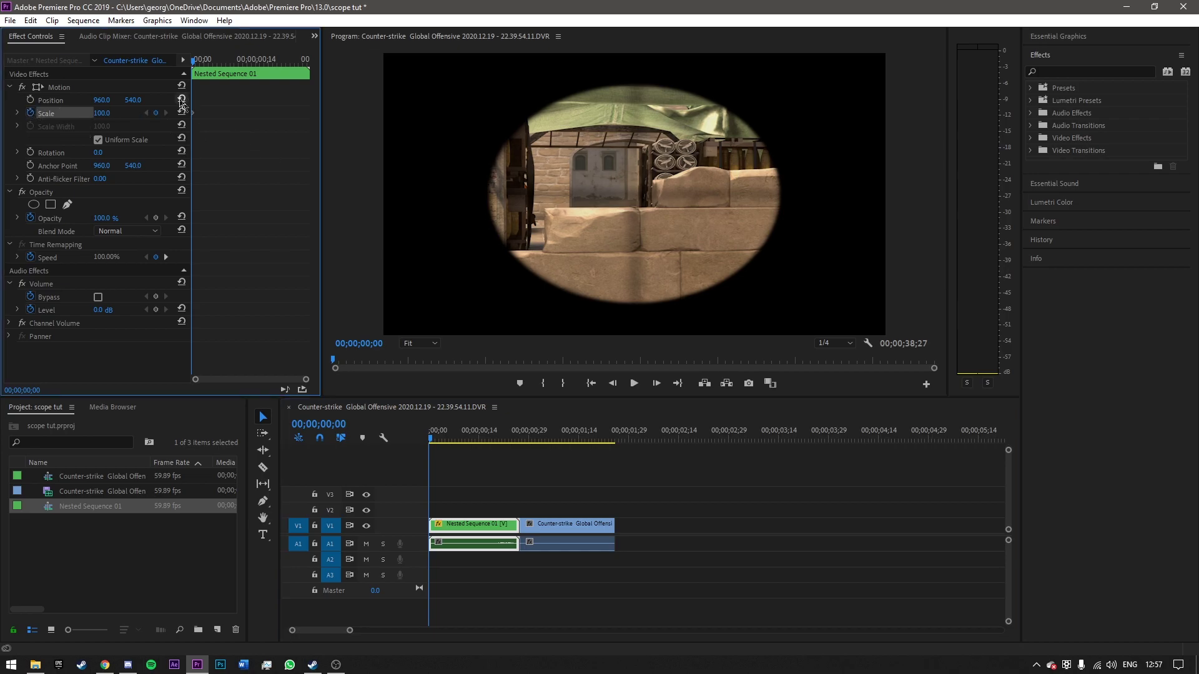
pyautogui.moveTo(211, 62); pyautogui.dragTo(339, 68)
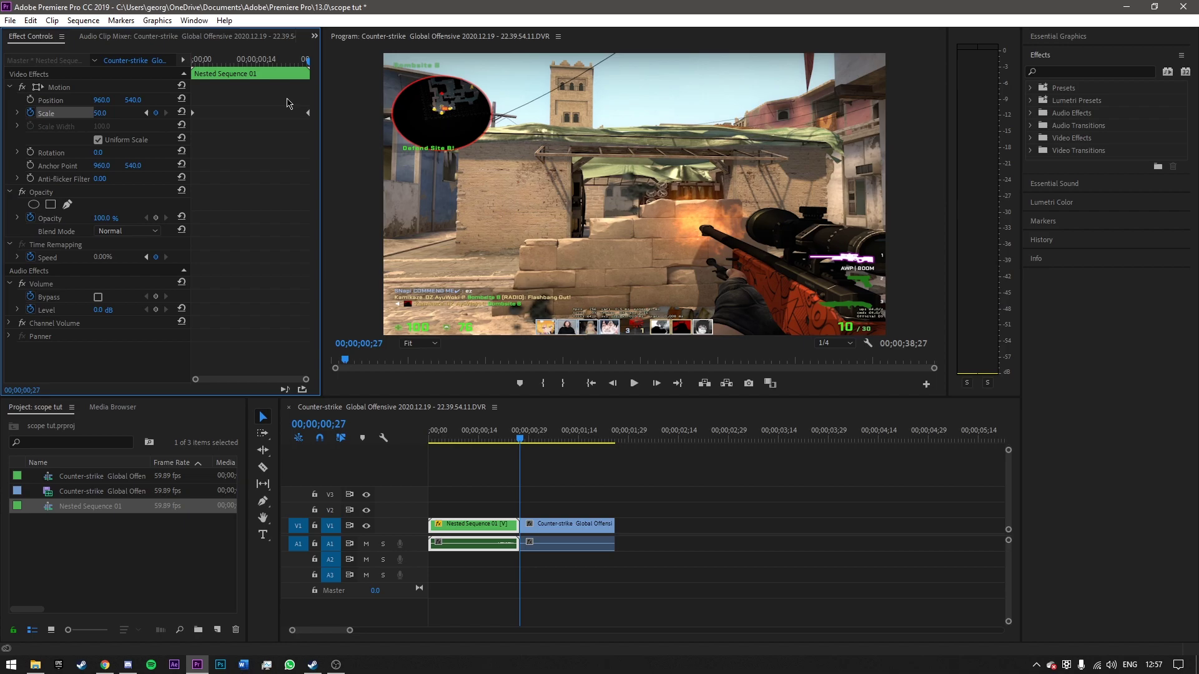
pyautogui.moveTo(520, 438); pyautogui.dragTo(407, 437)
pyautogui.press('space')
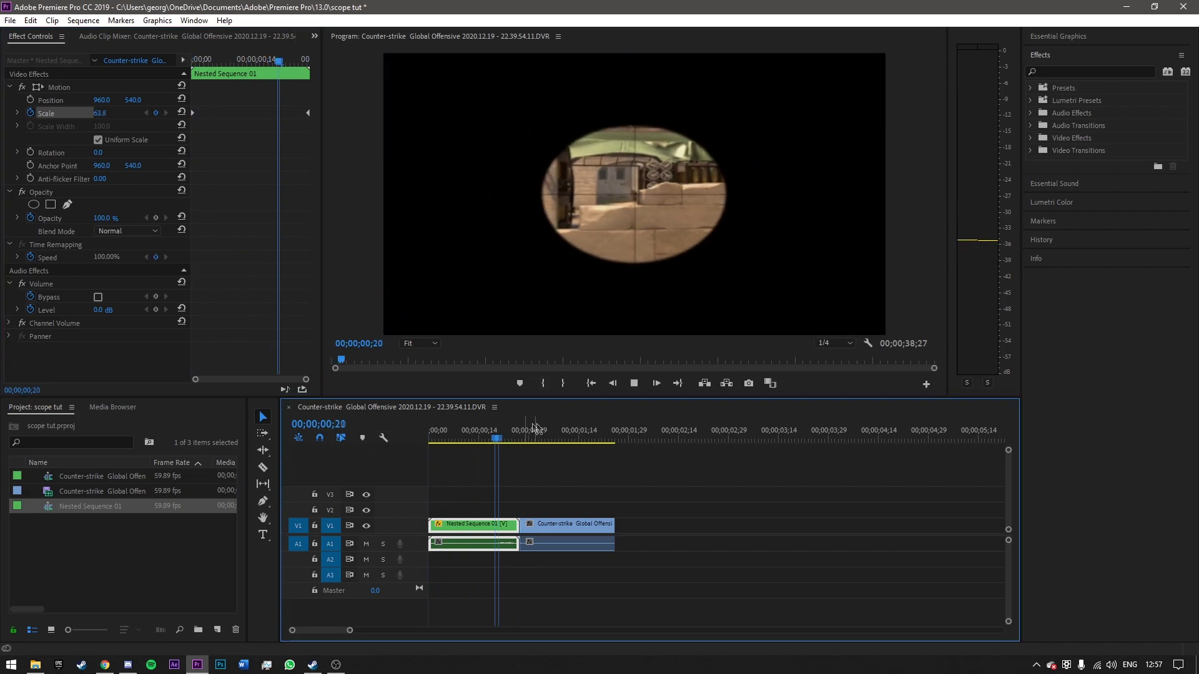
# Step: Set the nested sequence's end scale keyframe to 25 and play back the transition
pyautogui.moveTo(552, 436); pyautogui.dragTo(401, 438)
pyautogui.moveTo(294, 60); pyautogui.dragTo(316, 66)
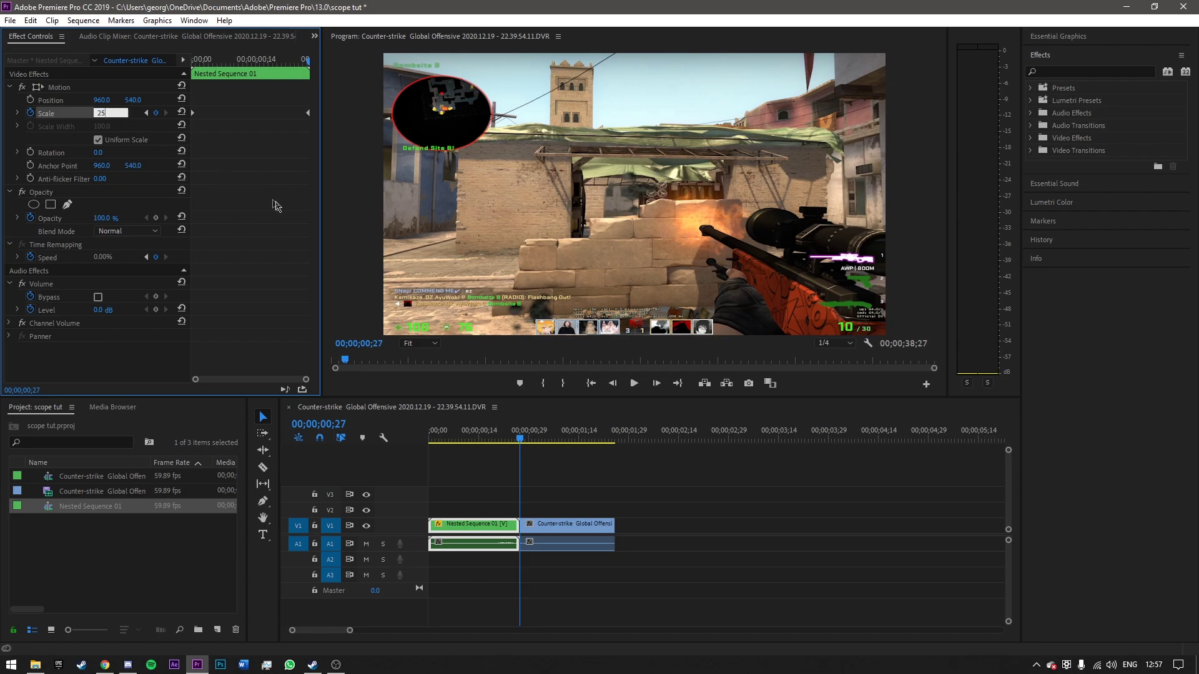
pyautogui.write('25')
pyautogui.press('Return')
pyautogui.press('space')
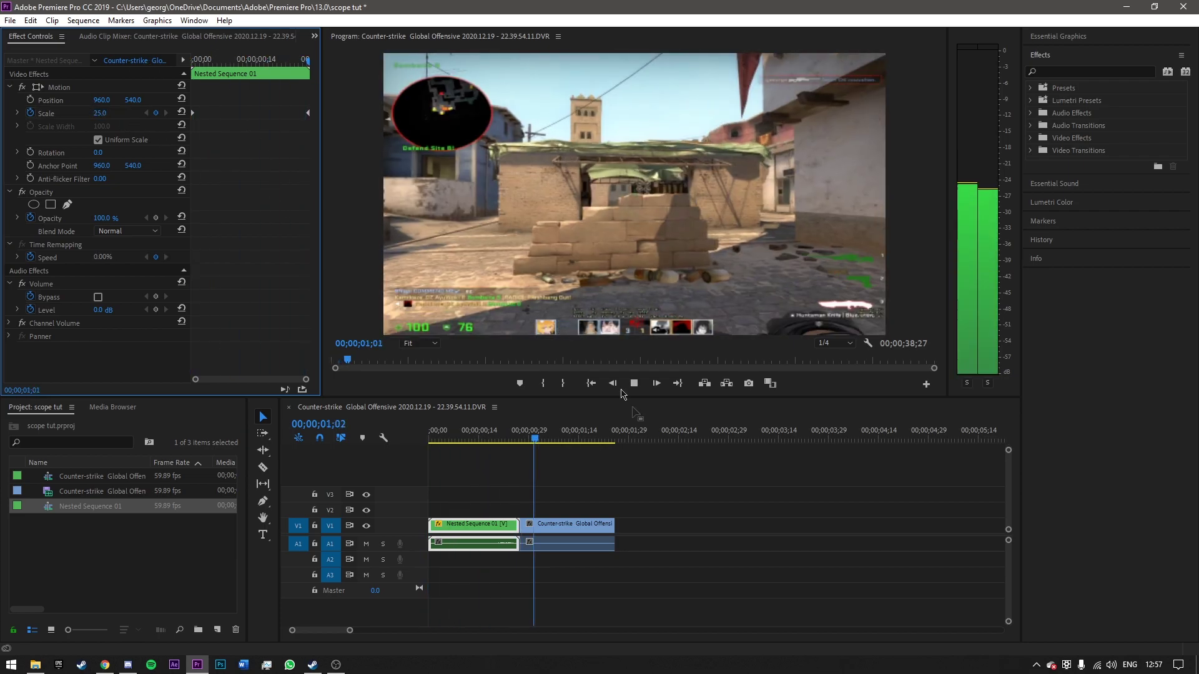
pyautogui.press('space')
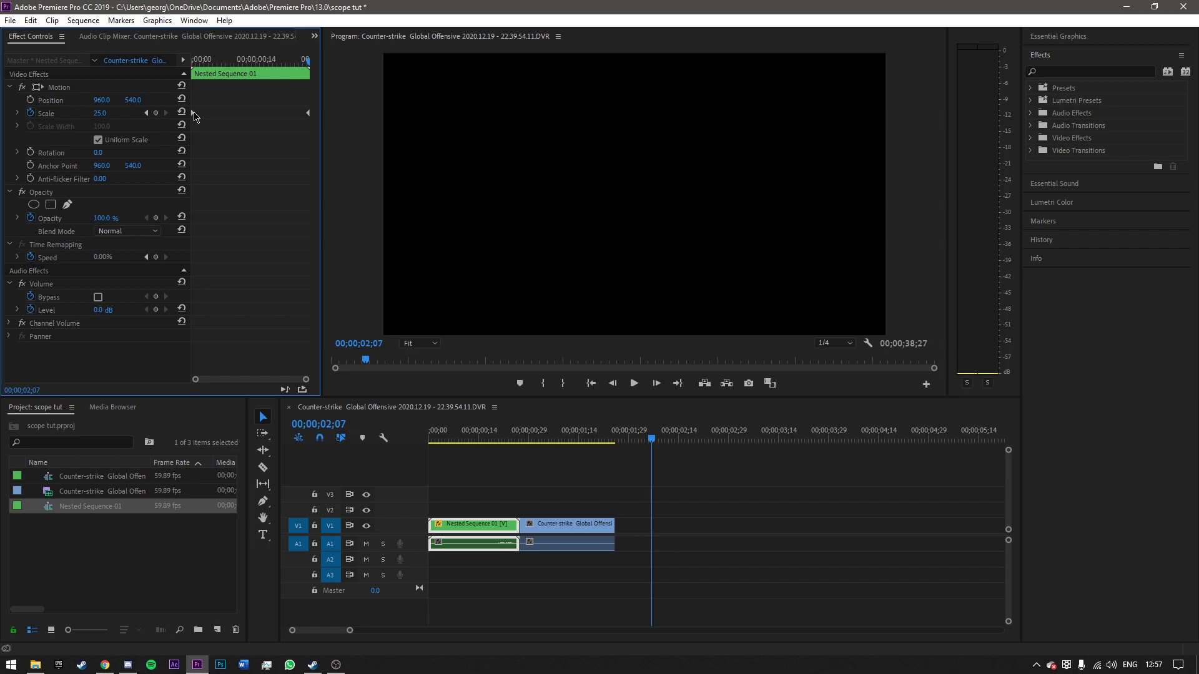
# Step: Move the nested sequence's starting scale keyframe later, to 00;00;00;09, testing different timings by playing back the shrink
pyautogui.press('space')
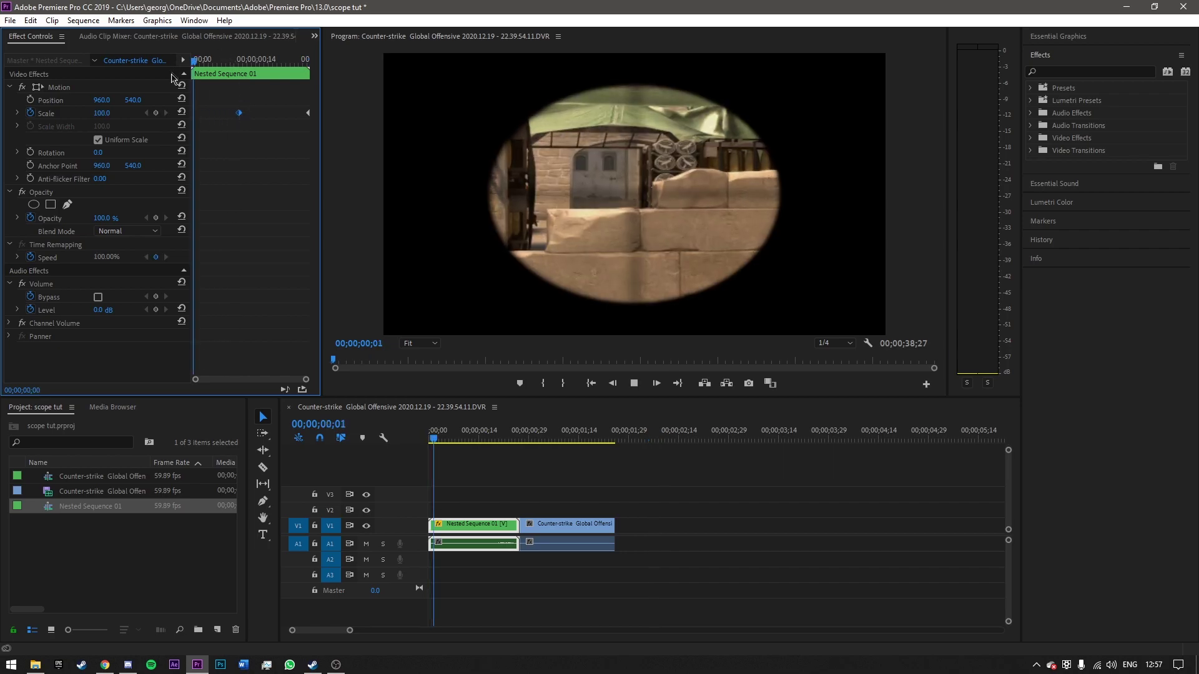
pyautogui.moveTo(214, 61); pyautogui.dragTo(210, 61)
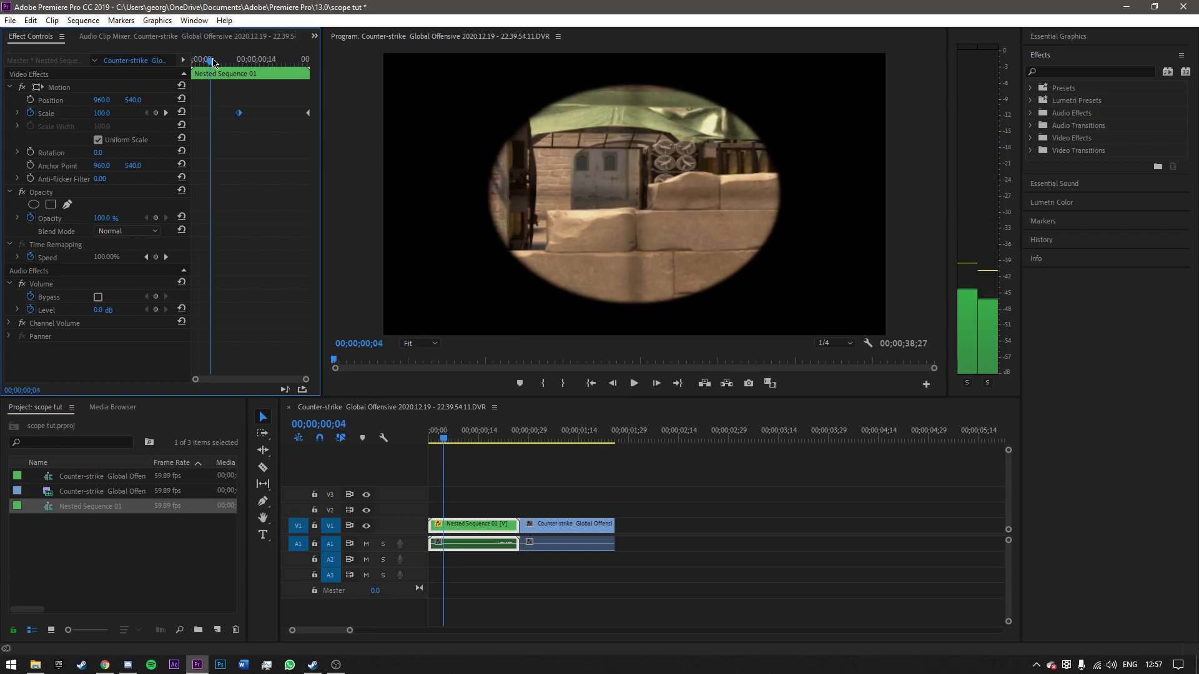
pyautogui.press('space')
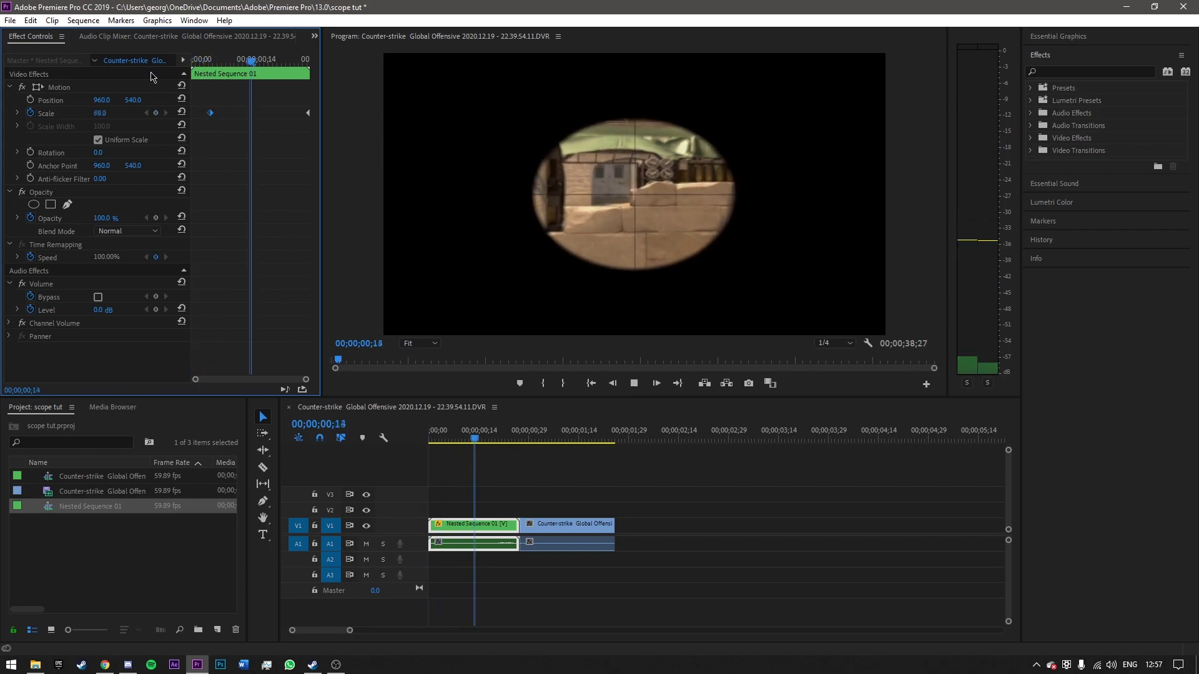
pyautogui.press('space')
pyautogui.moveTo(210, 112); pyautogui.dragTo(233, 112)
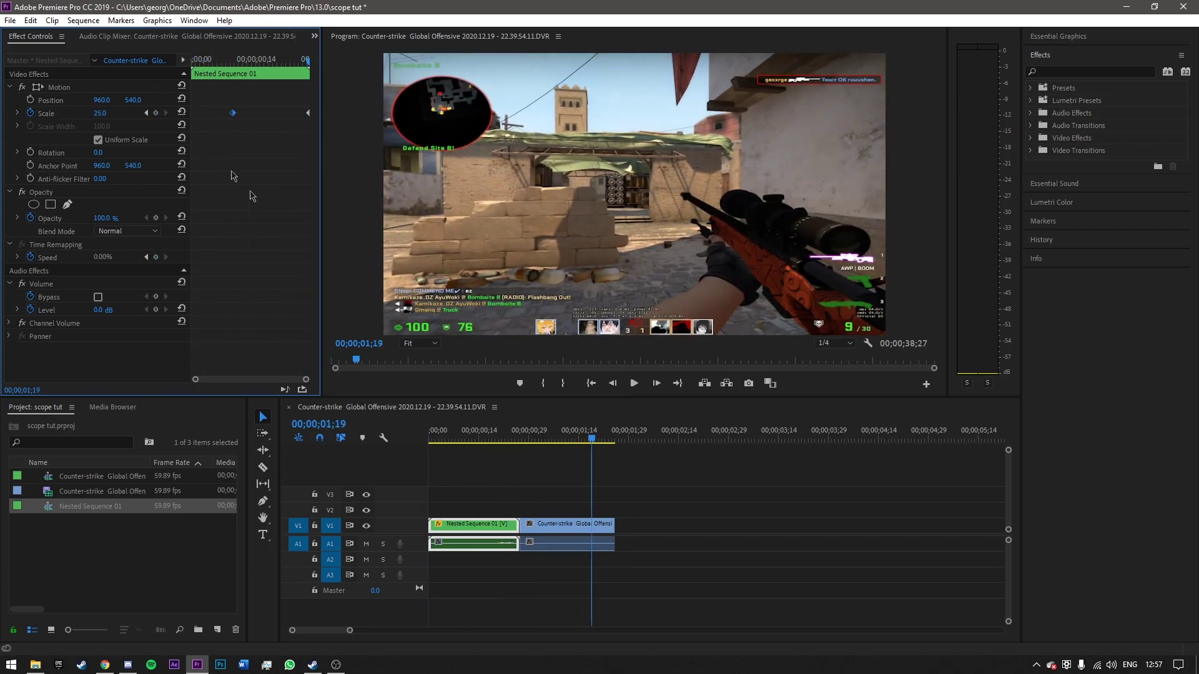
# Step: Trim the start of the nested sequence to its first scale keyframe at 00;00;00;09 and play back the result
pyautogui.click(147, 113)
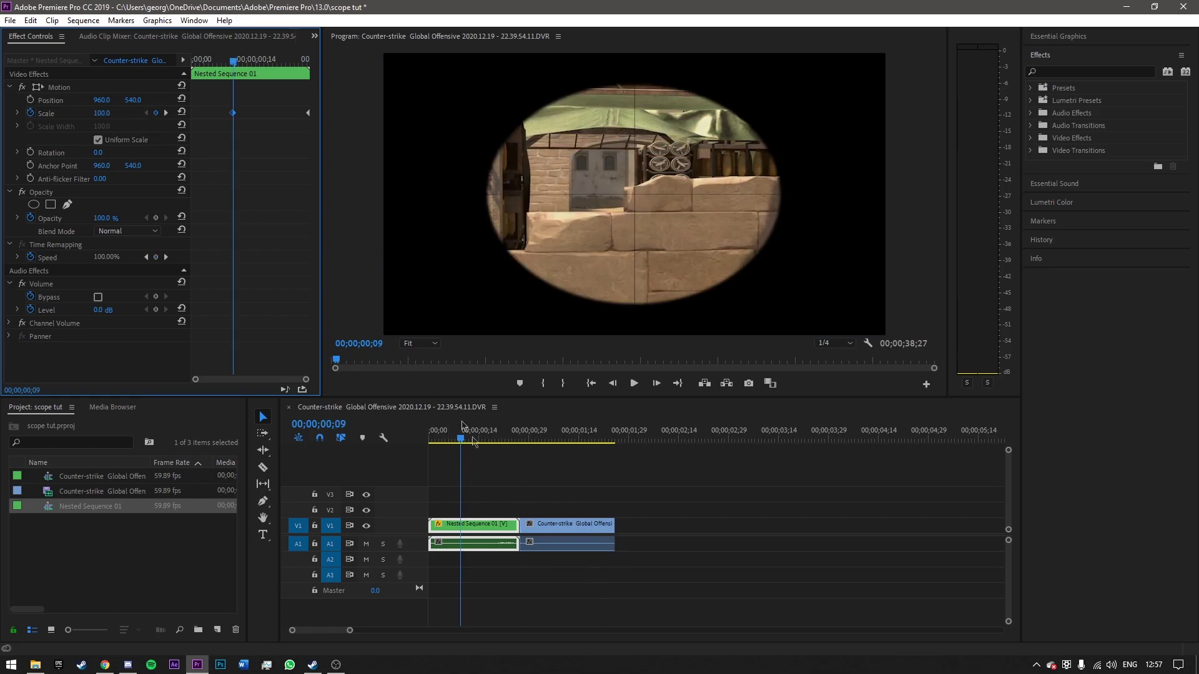
pyautogui.moveTo(431, 524); pyautogui.dragTo(459, 524)
pyautogui.click(578, 501)
pyautogui.press('space')
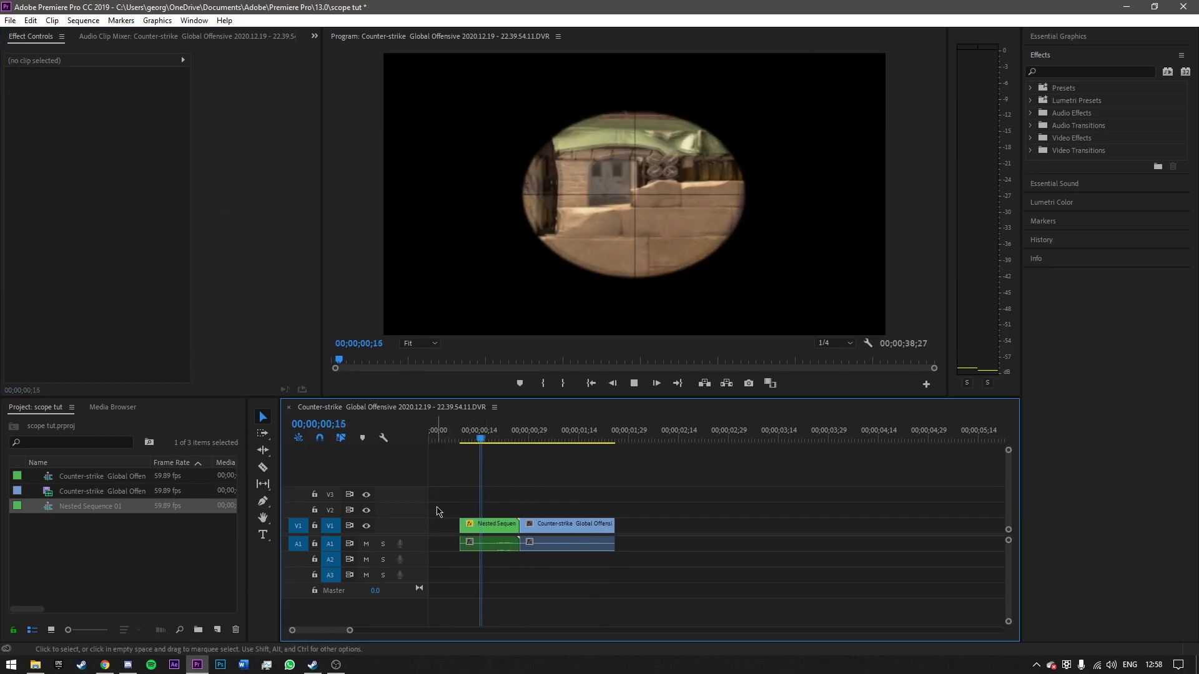
pyautogui.press('space')
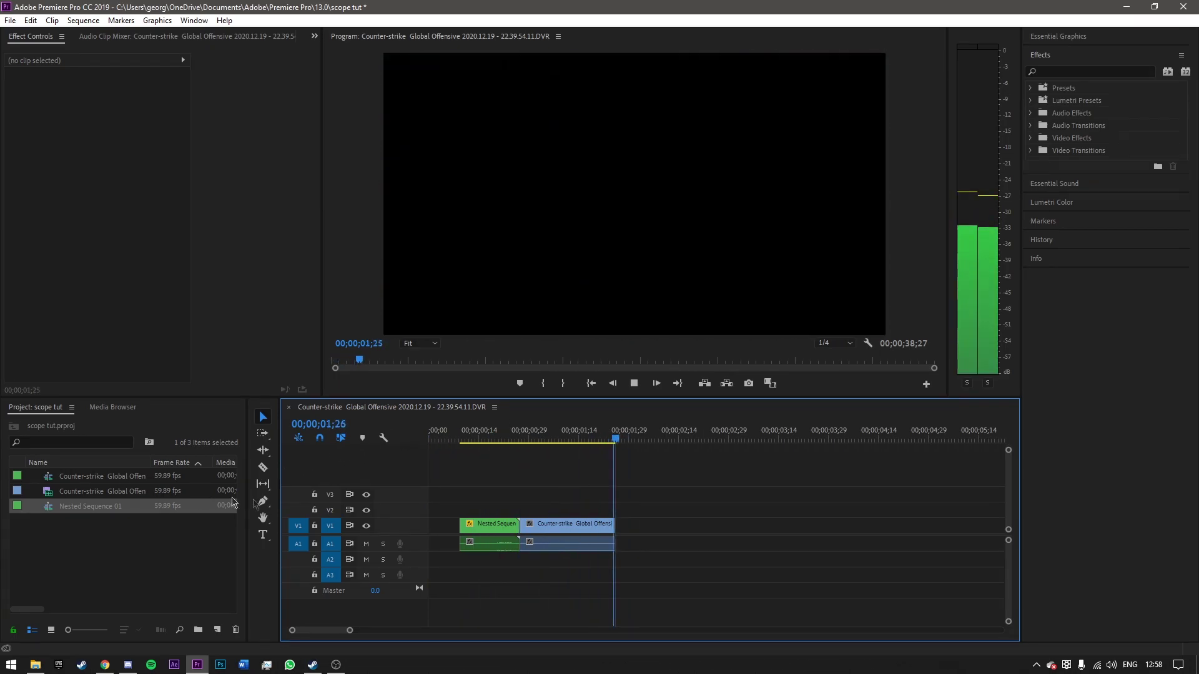
# Step: Close the gap before the nested sequence so both clips start at the beginning of the timeline, and play them back
pyautogui.moveTo(469, 494); pyautogui.dragTo(519, 533)
pyautogui.click(484, 468)
pyautogui.moveTo(437, 439); pyautogui.dragTo(421, 441)
pyautogui.press('space')
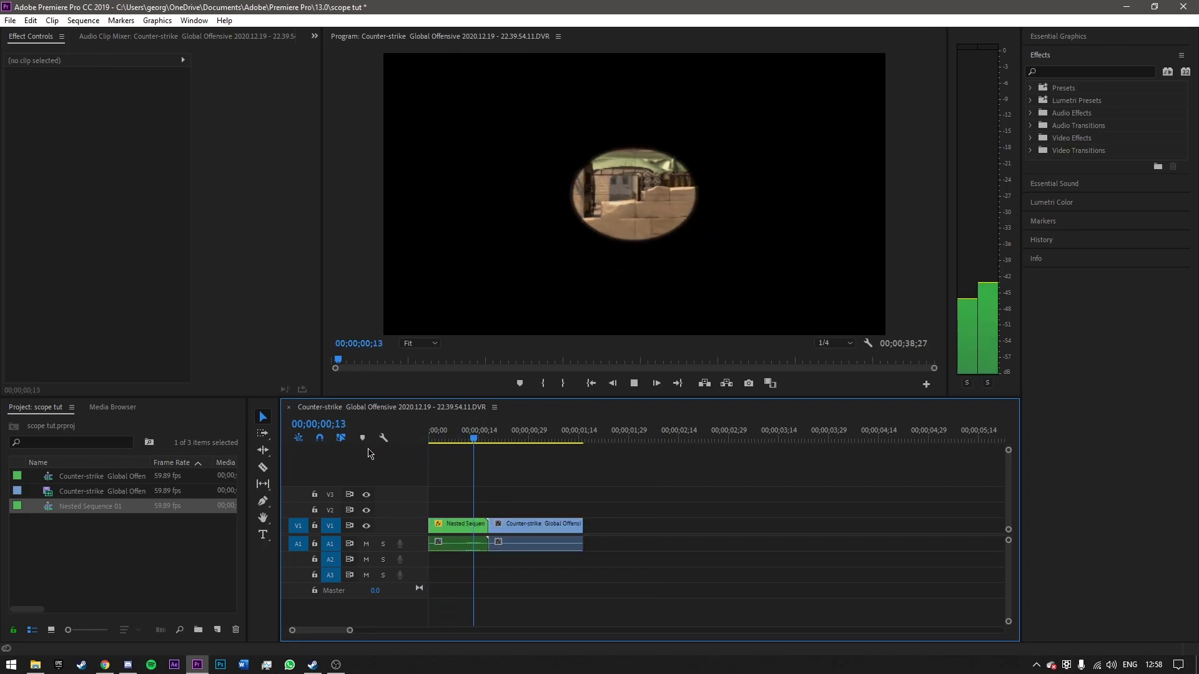
# Step: Find the scope view in the second gameplay segment and split the clip at 00;00;02;20
pyautogui.click(617, 432)
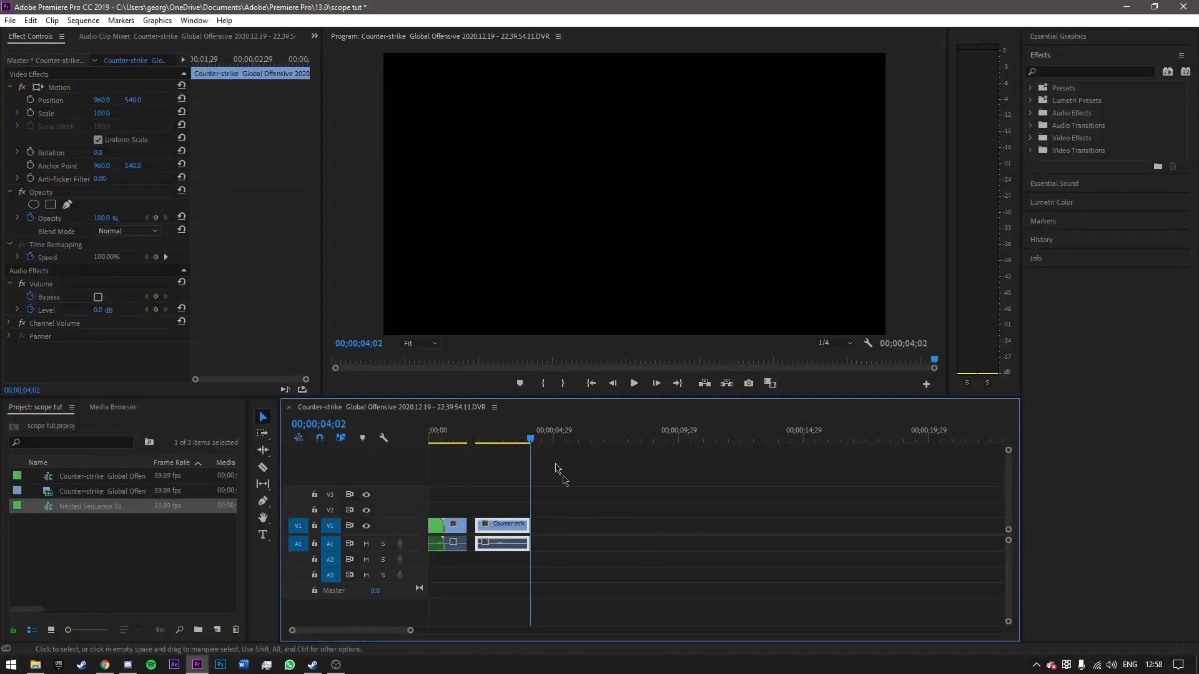
pyautogui.click(620, 500)
pyautogui.press('=')
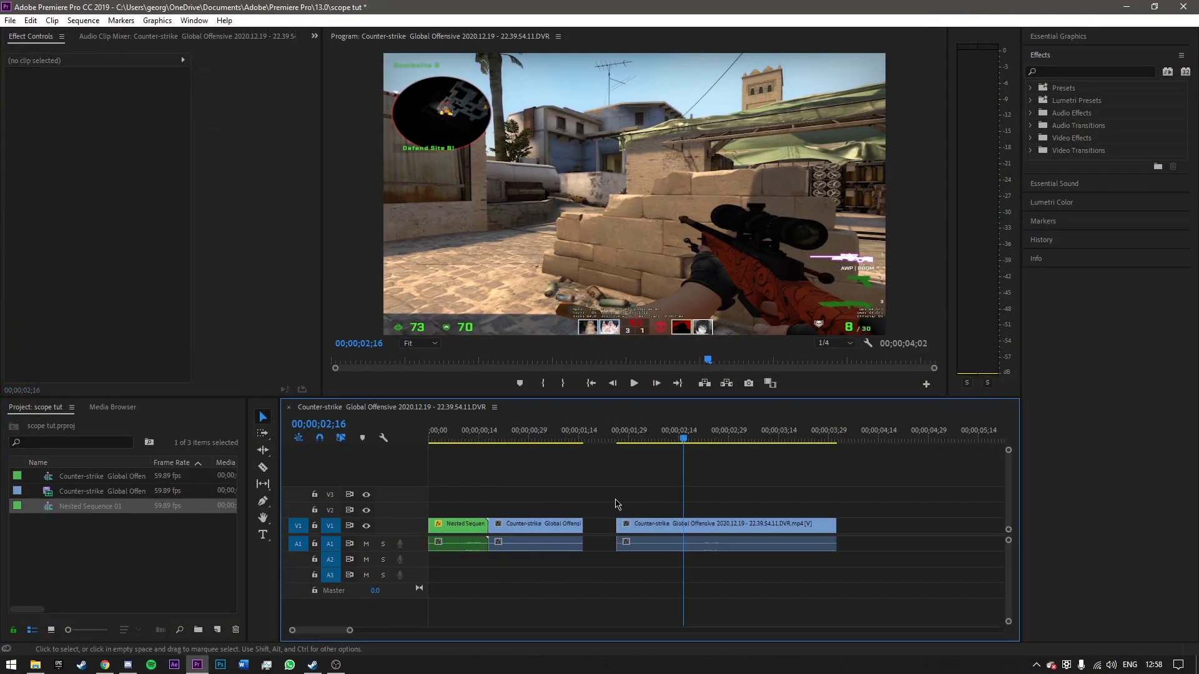
pyautogui.click(681, 434)
pyautogui.moveTo(681, 433)
pyautogui.mouseDown()
pyautogui.moveTo(637, 436)
pyautogui.moveTo(679, 436)
pyautogui.mouseUp()
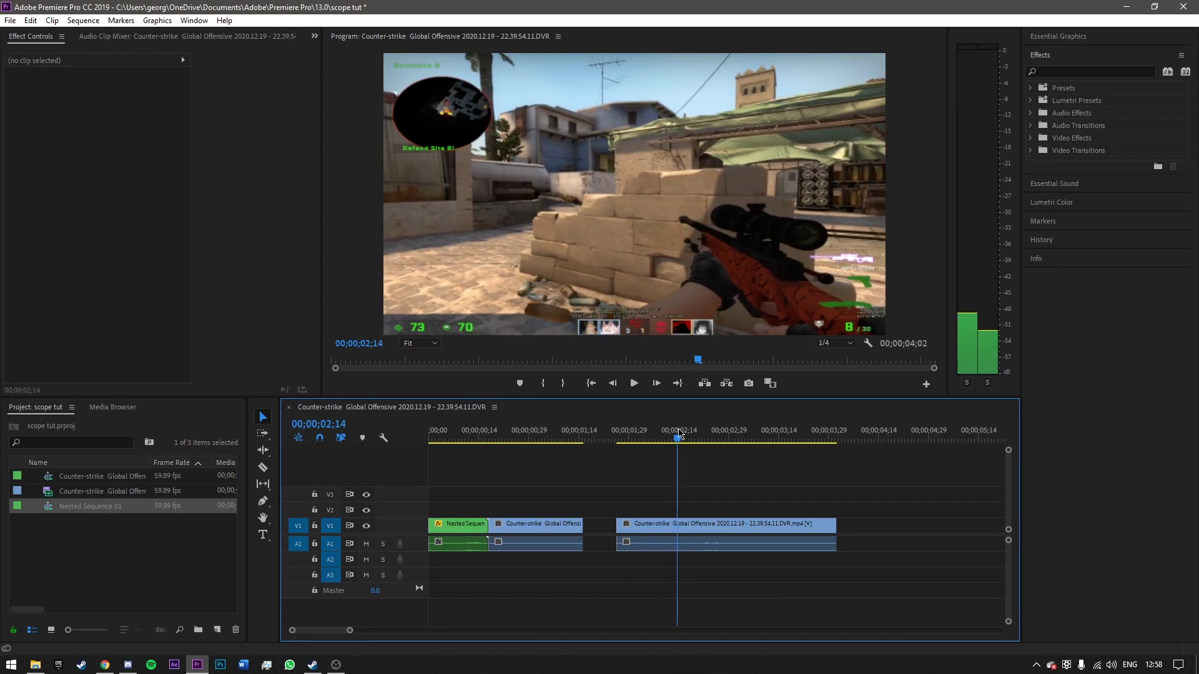
pyautogui.press('=')
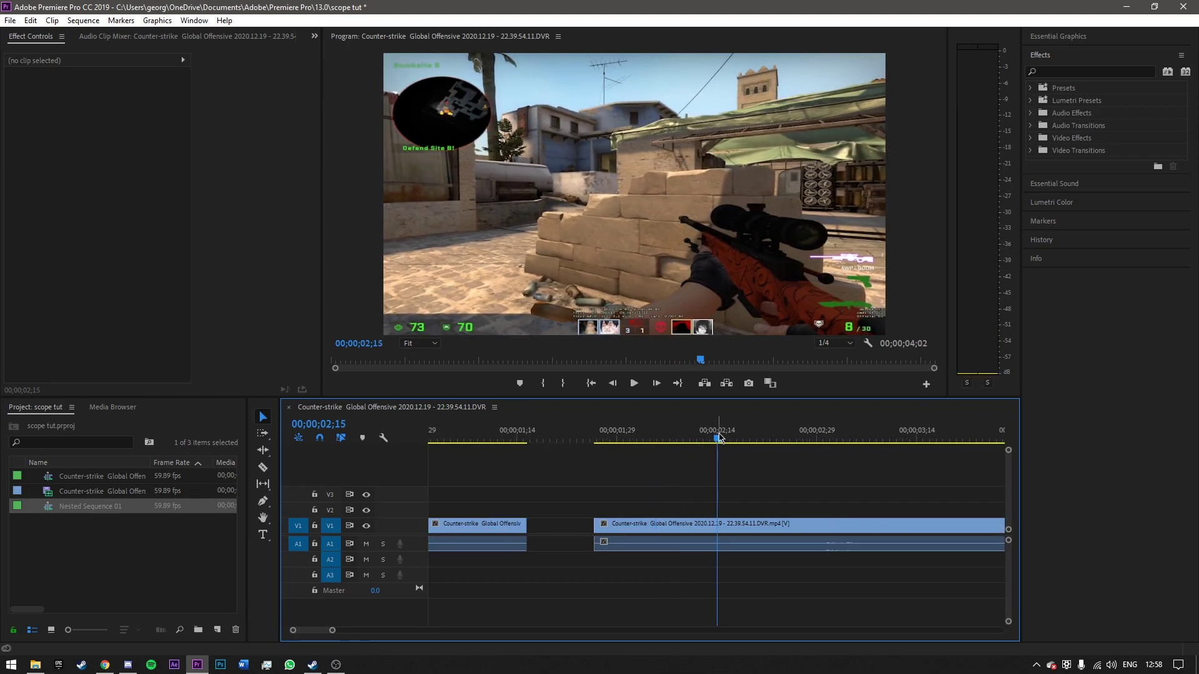
pyautogui.moveTo(723, 439); pyautogui.dragTo(751, 435)
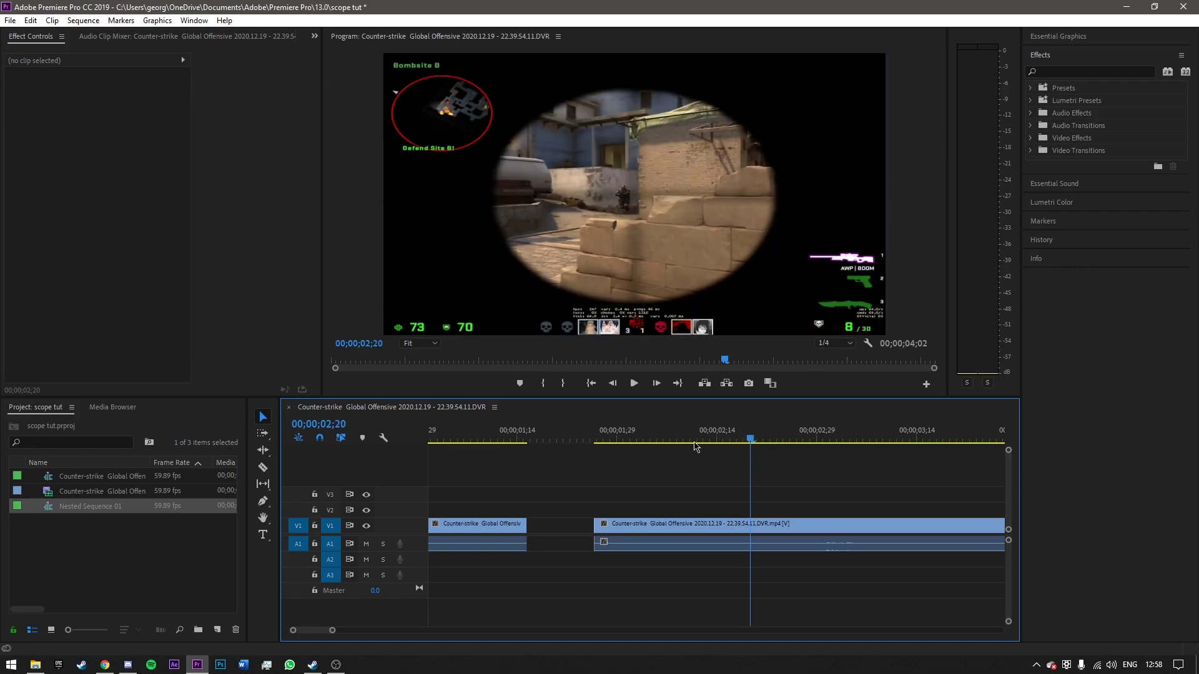
pyautogui.click(263, 467)
pyautogui.click(750, 525)
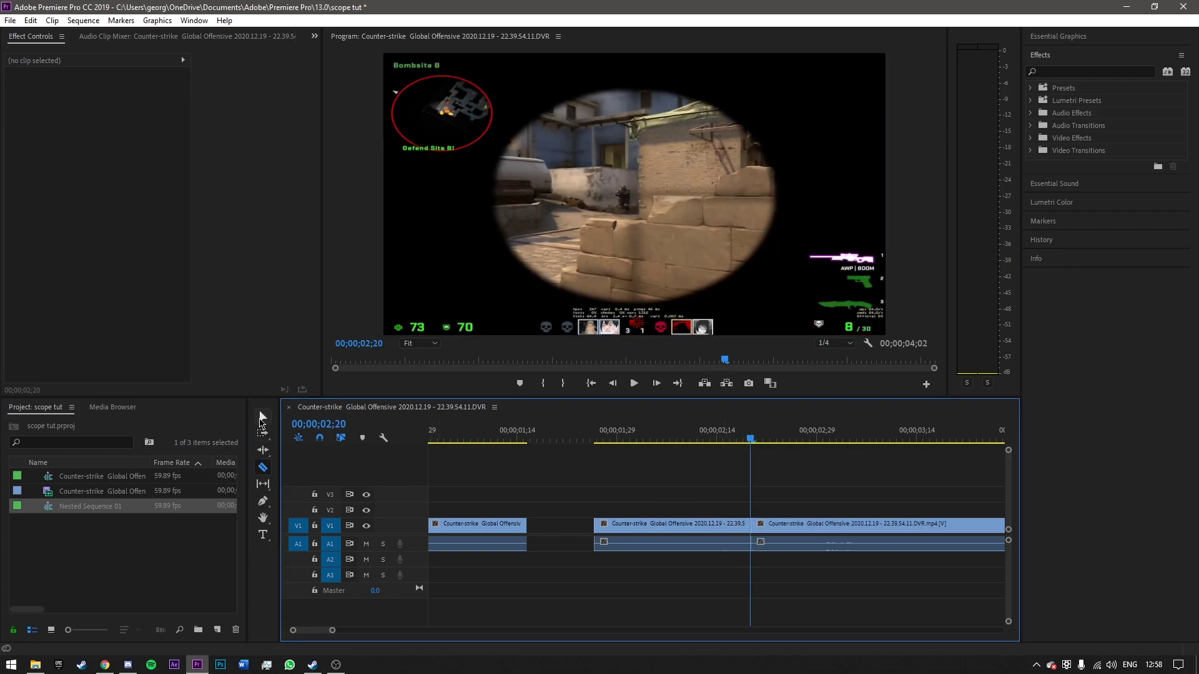
pyautogui.click(262, 418)
# Step: Split the second segment again at the gunshot, at 00;00;02;29
pyautogui.hscroll(4, 562, 475)
pyautogui.moveTo(532, 437); pyautogui.dragTo(571, 439)
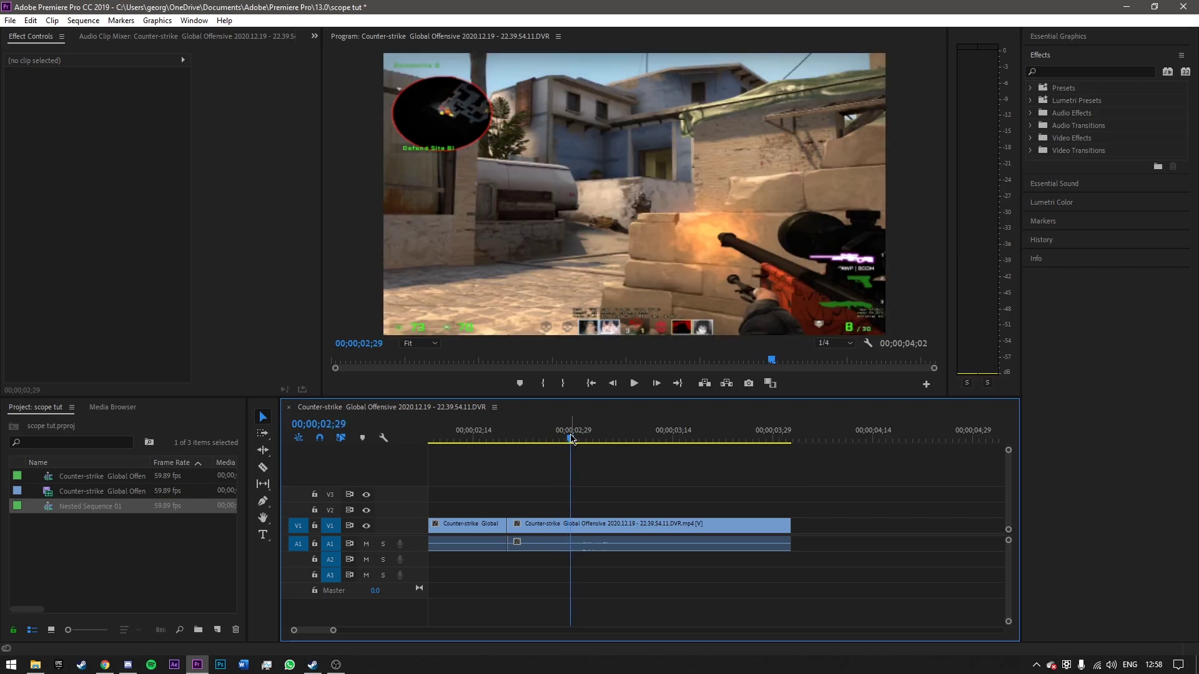
pyautogui.click(263, 467)
pyautogui.click(572, 527)
pyautogui.press('v')
# Step: Delete the unscoped opening part of the second segment and try to move the remaining parts earlier
pyautogui.hscroll(-3, 566, 528)
pyautogui.click(564, 530)
pyautogui.press('Delete')
pyautogui.press('-')
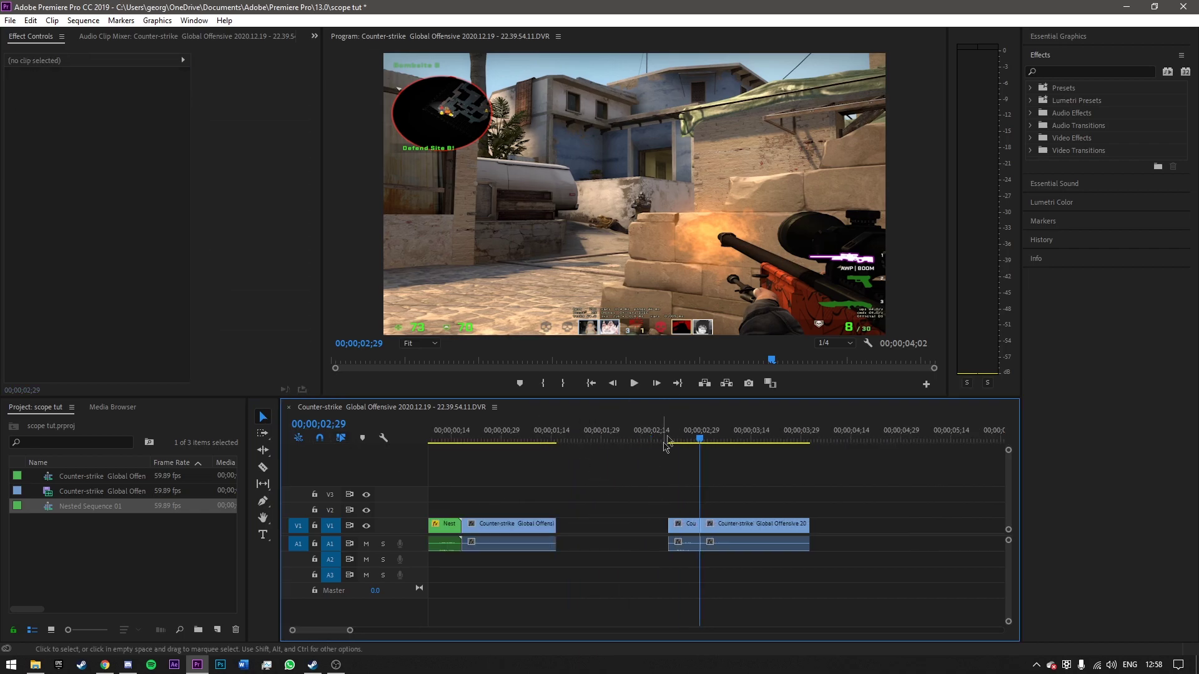
pyautogui.click(668, 433)
pyautogui.press('space')
pyautogui.click(653, 435)
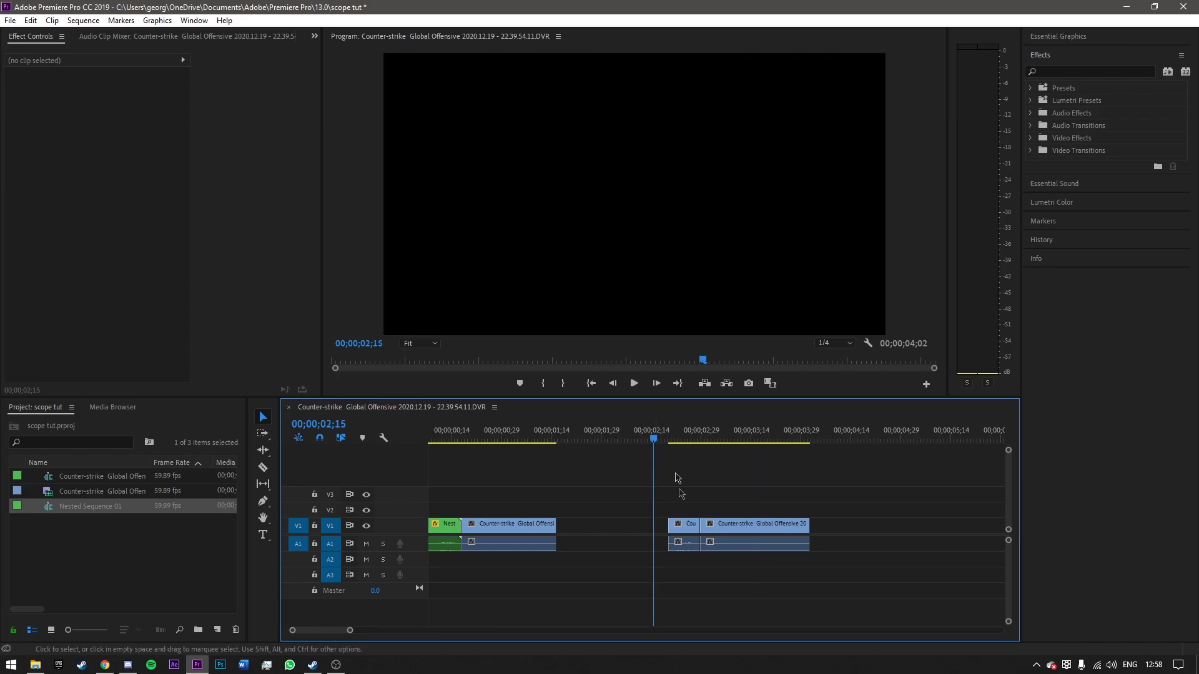
pyautogui.moveTo(668, 514); pyautogui.dragTo(605, 487)
pyautogui.click(590, 436)
# Step: Undo the removal of the second segment's opening part and play back the whole segment
pyautogui.hotkey('ctrl', 'z')
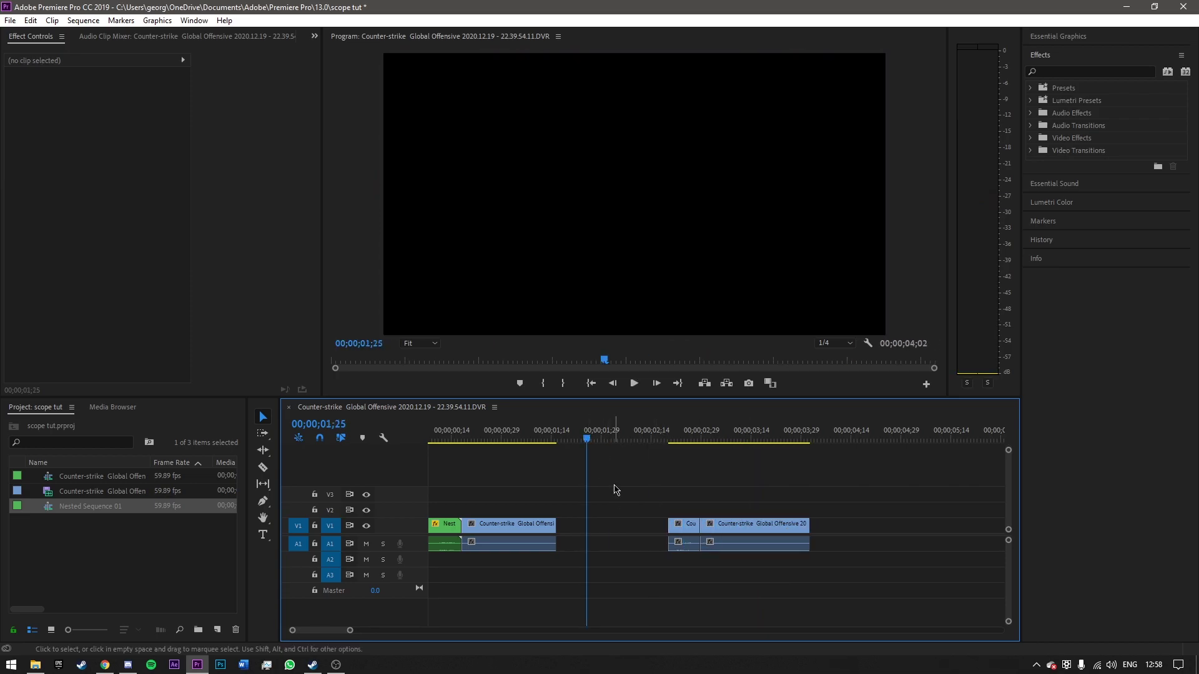
pyautogui.hotkey('ctrl', 'z')
pyautogui.press('space')
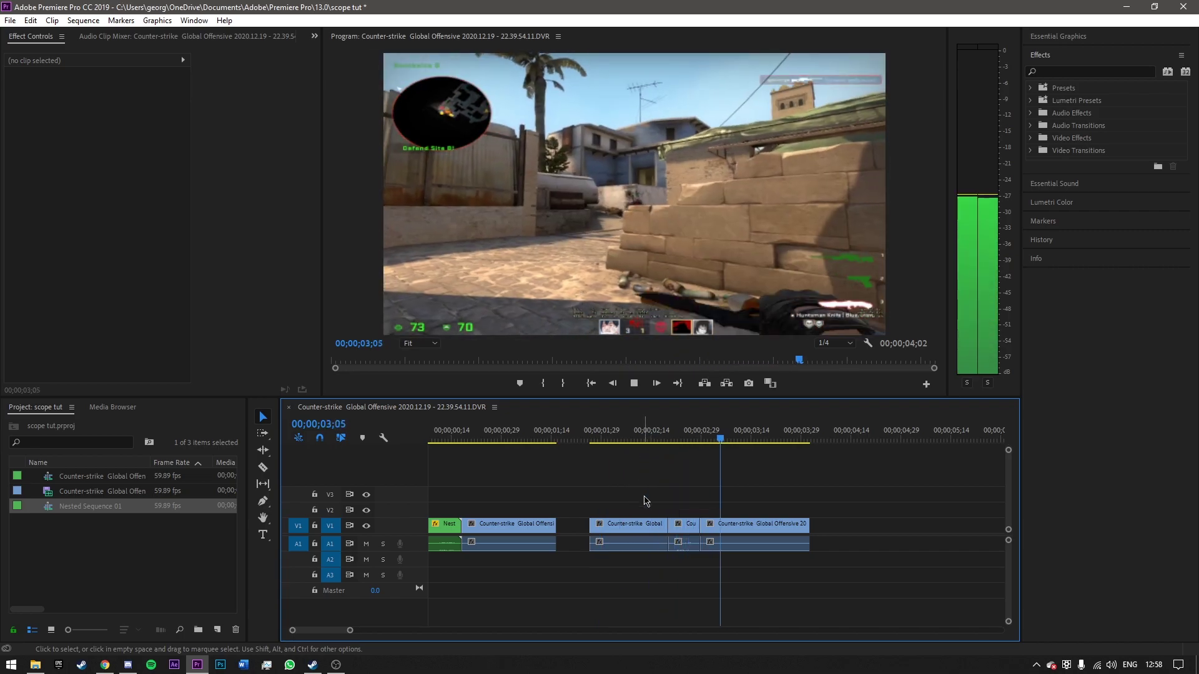
pyautogui.press('space')
# Step: Delete the second segment's unscoped opening part and move the remaining two parts earlier, closer to the first segment
pyautogui.click(644, 525)
pyautogui.press('Delete')
pyautogui.moveTo(676, 490); pyautogui.dragTo(671, 527)
pyautogui.click(634, 432)
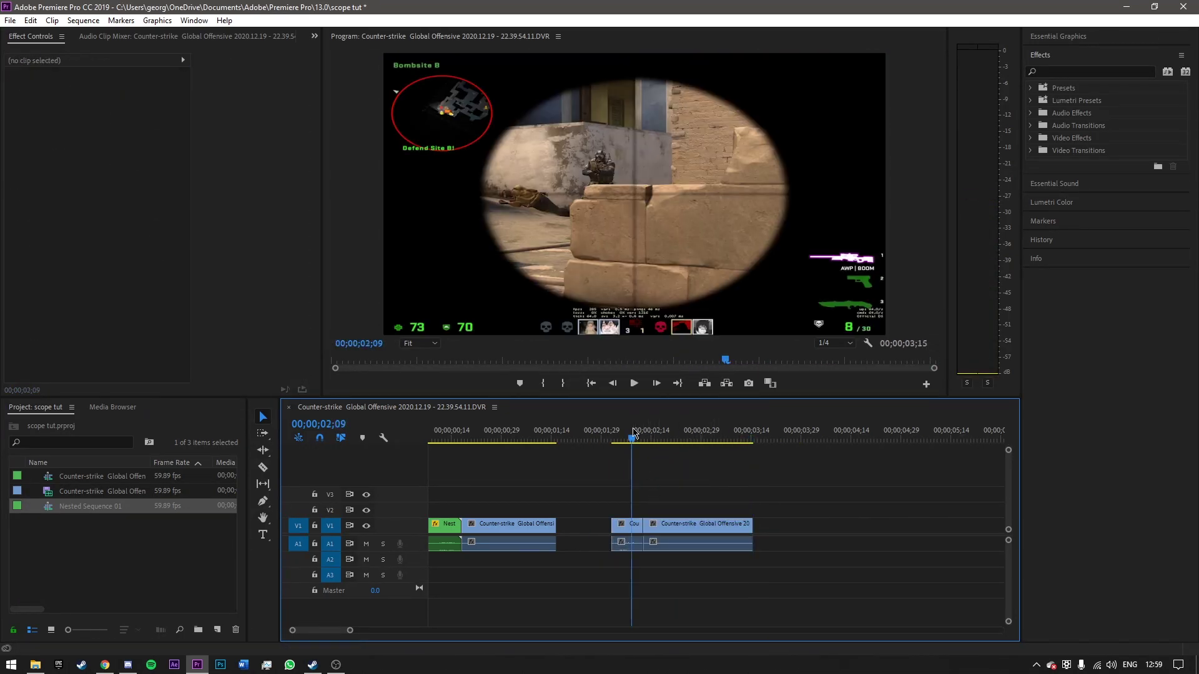
# Step: Move the final unscoped part later to make room and slow the scoped part to 80% speed
pyautogui.click(634, 531)
pyautogui.moveTo(670, 531); pyautogui.dragTo(707, 530)
pyautogui.click(631, 528)
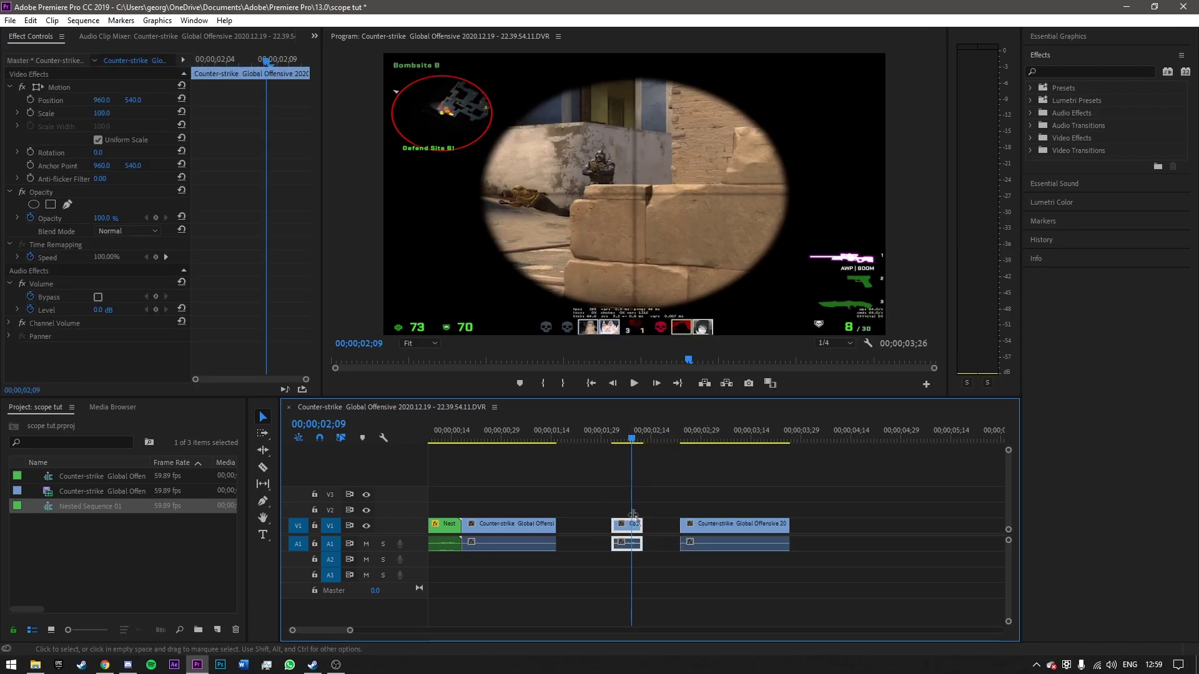
pyautogui.rightClick(633, 529)
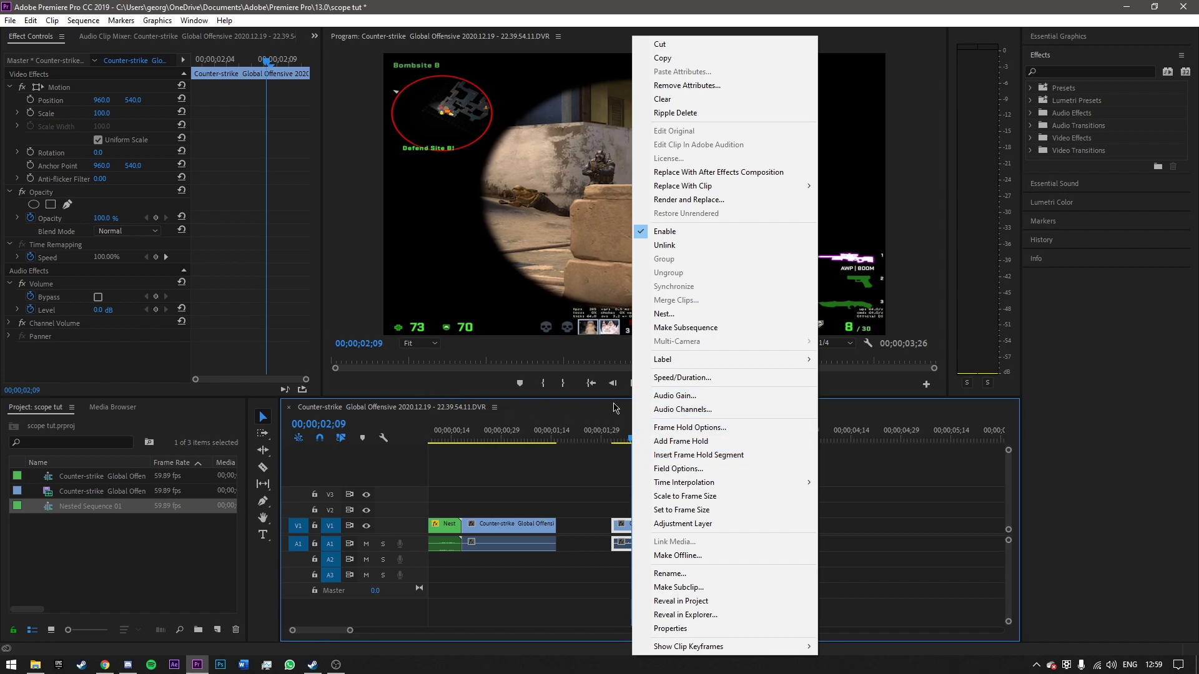
pyautogui.click(656, 378)
pyautogui.write('80')
pyautogui.press('Return')
# Step: Rejoin the final part to the slowed scoped part, play back, and trim the scoped part's start to 00;00;02;03
pyautogui.moveTo(706, 531); pyautogui.dragTo(678, 532)
pyautogui.press('space')
pyautogui.click(611, 429)
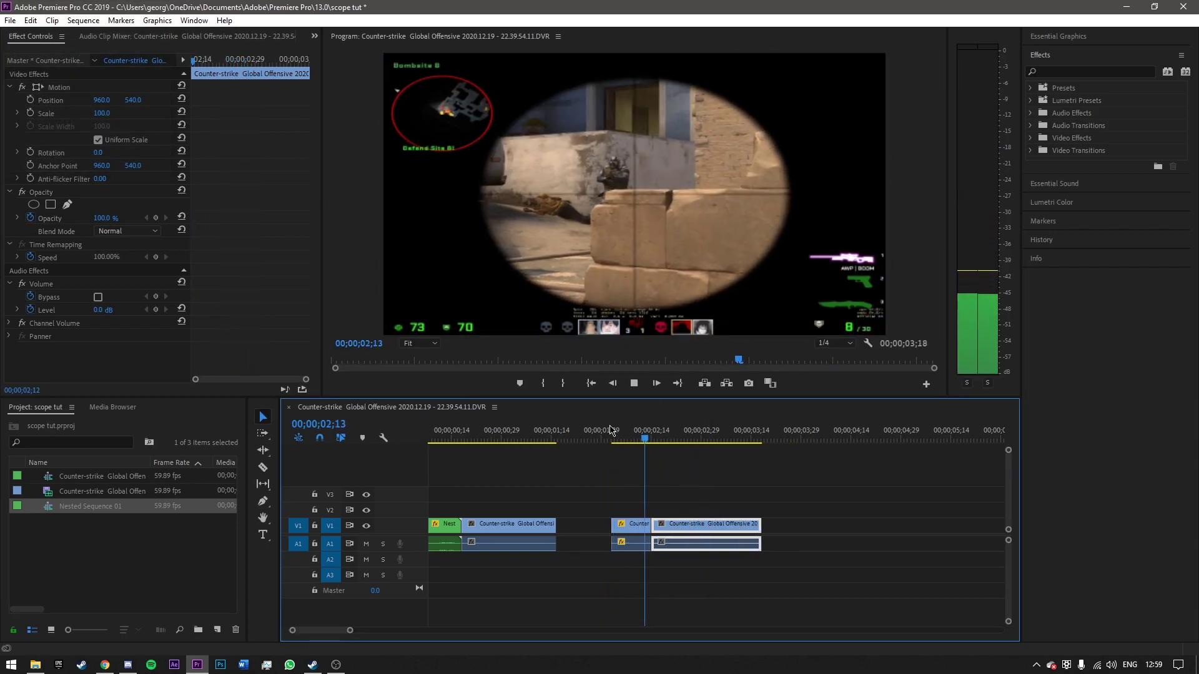
pyautogui.click(613, 430)
pyautogui.press('space')
pyautogui.moveTo(607, 522); pyautogui.dragTo(610, 523)
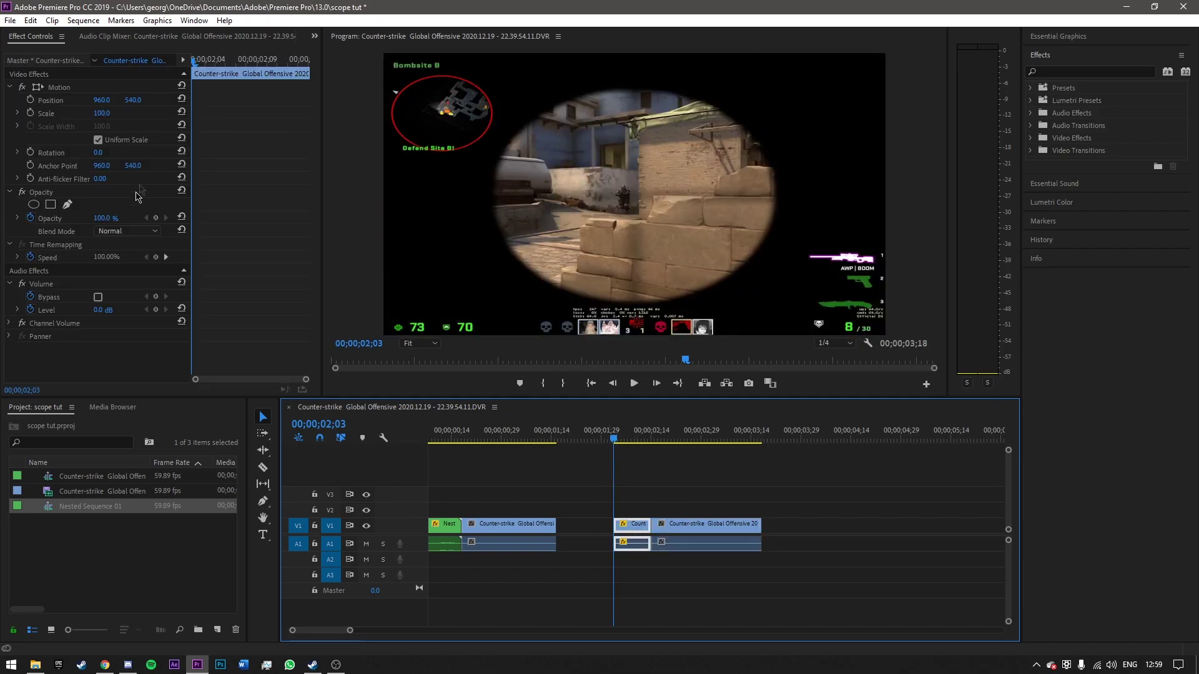
# Step: Add an elliptical opacity mask fitted to the scope view on the scoped part, with a mask feather of 15
pyautogui.click(34, 204)
pyautogui.moveTo(570, 198); pyautogui.dragTo(494, 199)
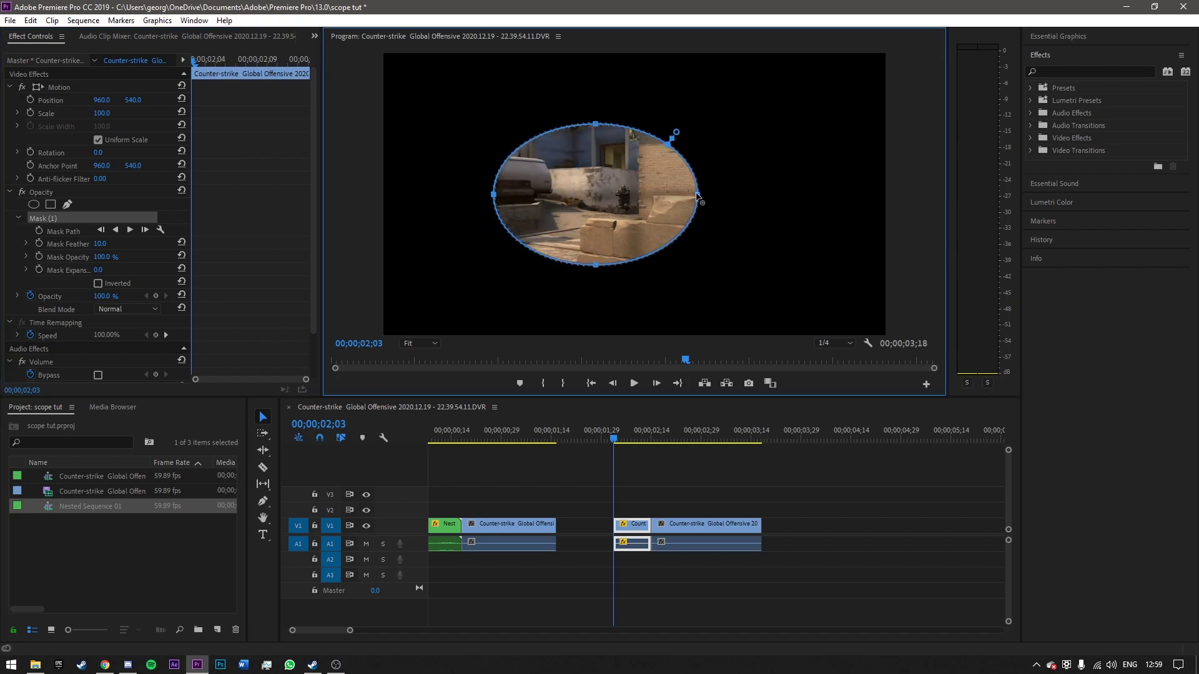
pyautogui.moveTo(700, 194); pyautogui.dragTo(778, 199)
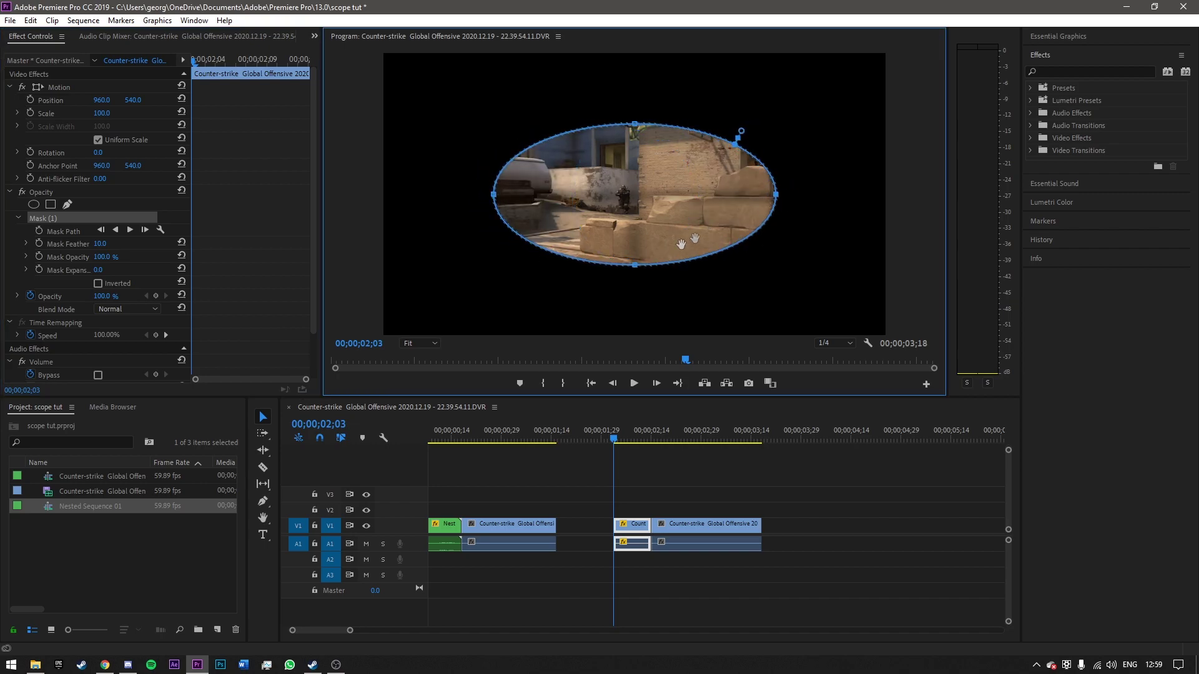
pyautogui.moveTo(634, 267); pyautogui.dragTo(625, 304)
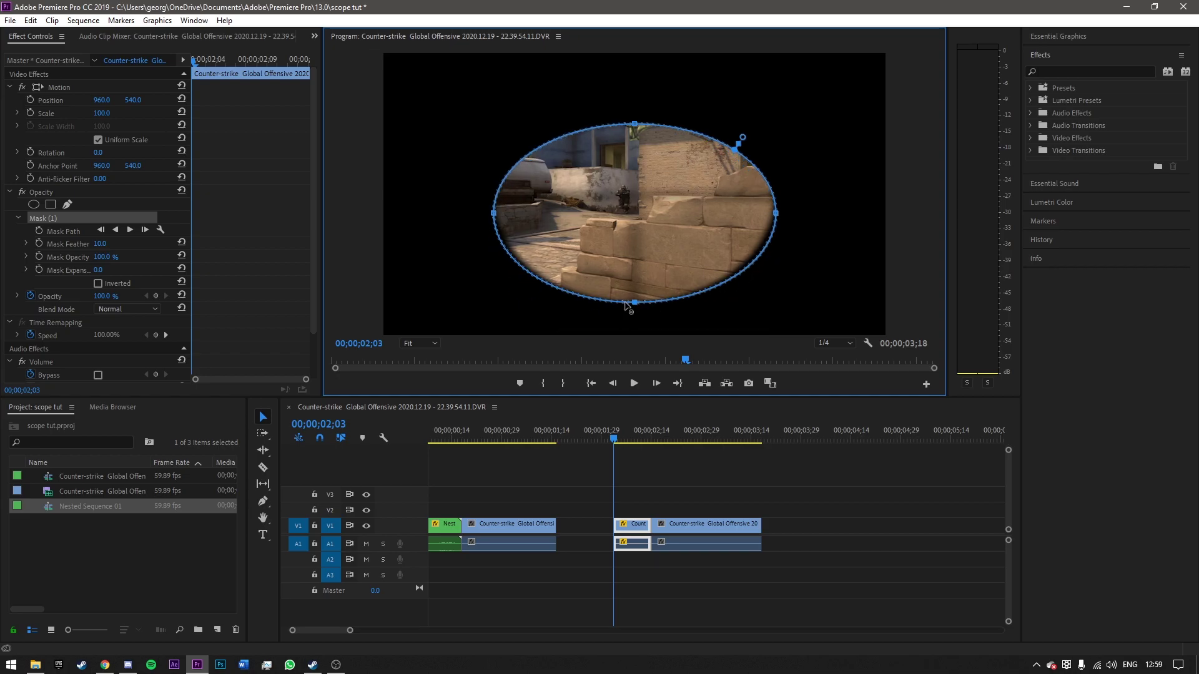
pyautogui.moveTo(636, 129); pyautogui.dragTo(640, 93)
pyautogui.click(108, 243)
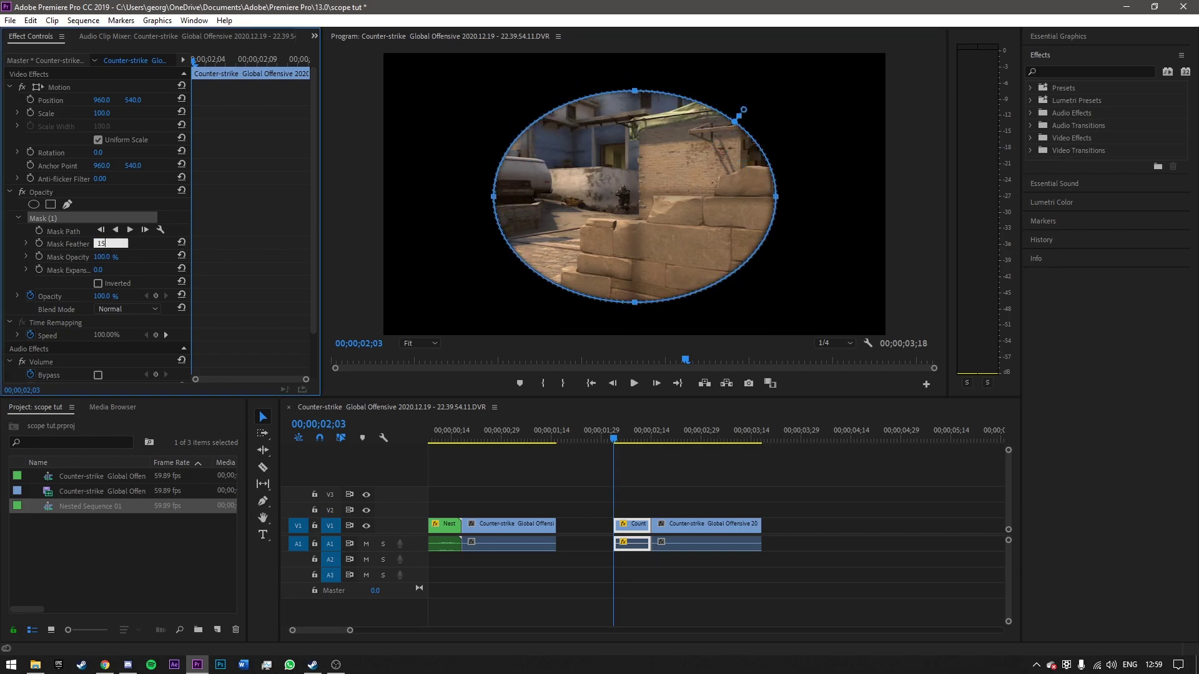
pyautogui.click(821, 613)
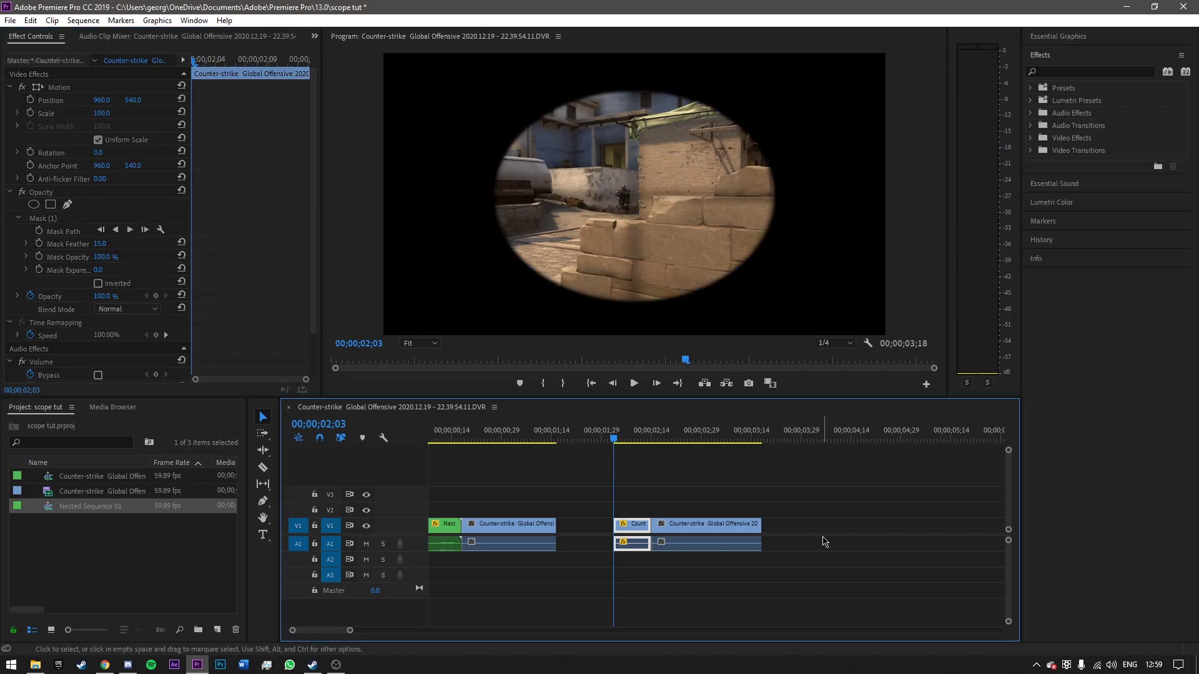
# Step: Nest the masked scoped part of the second segment into its own sequence, accepting the default name
pyautogui.rightClick(622, 529)
pyautogui.click(655, 325)
pyautogui.click(570, 345)
# Step: Search the effects for "basic 3d" and apply Basic 3D to the second nested sequence
pyautogui.click(1052, 72)
pyautogui.write('basic 3d')
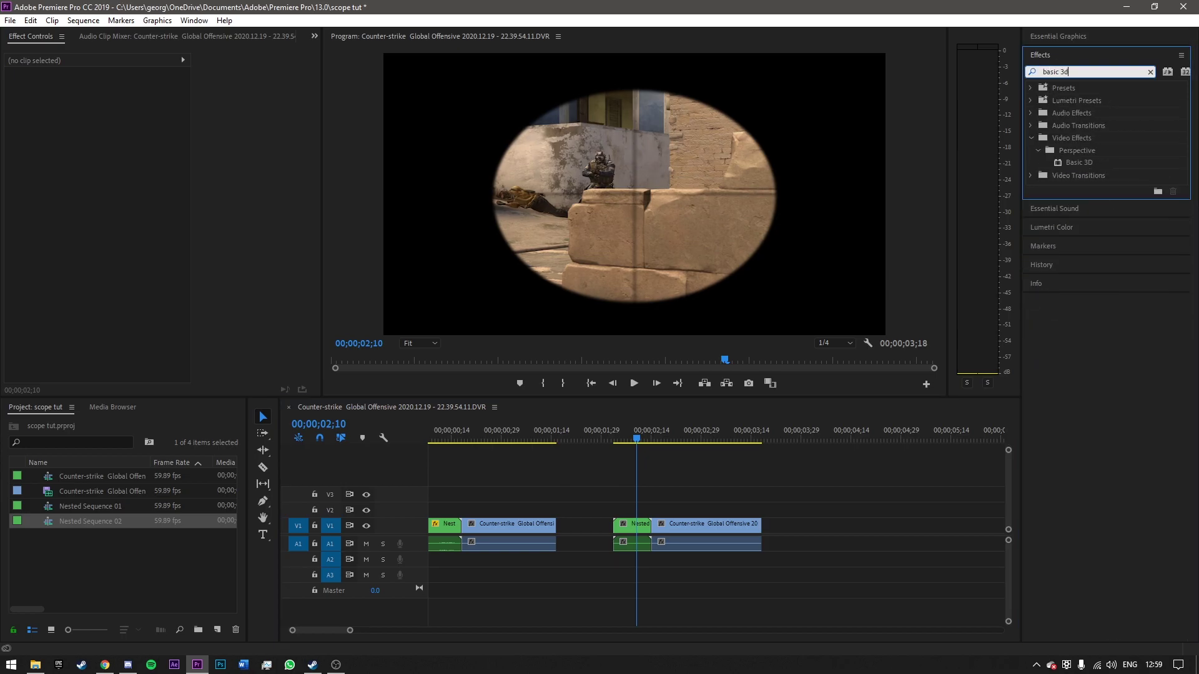
pyautogui.moveTo(1058, 162); pyautogui.dragTo(1085, 166)
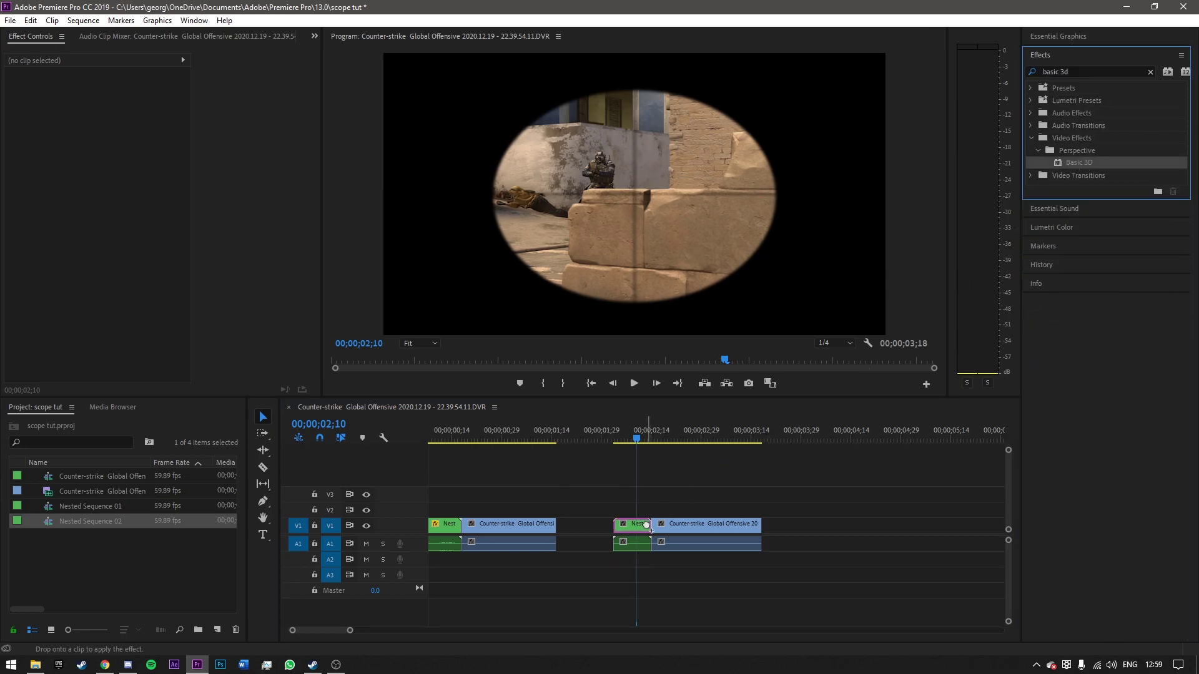
pyautogui.moveTo(639, 526); pyautogui.dragTo(640, 531)
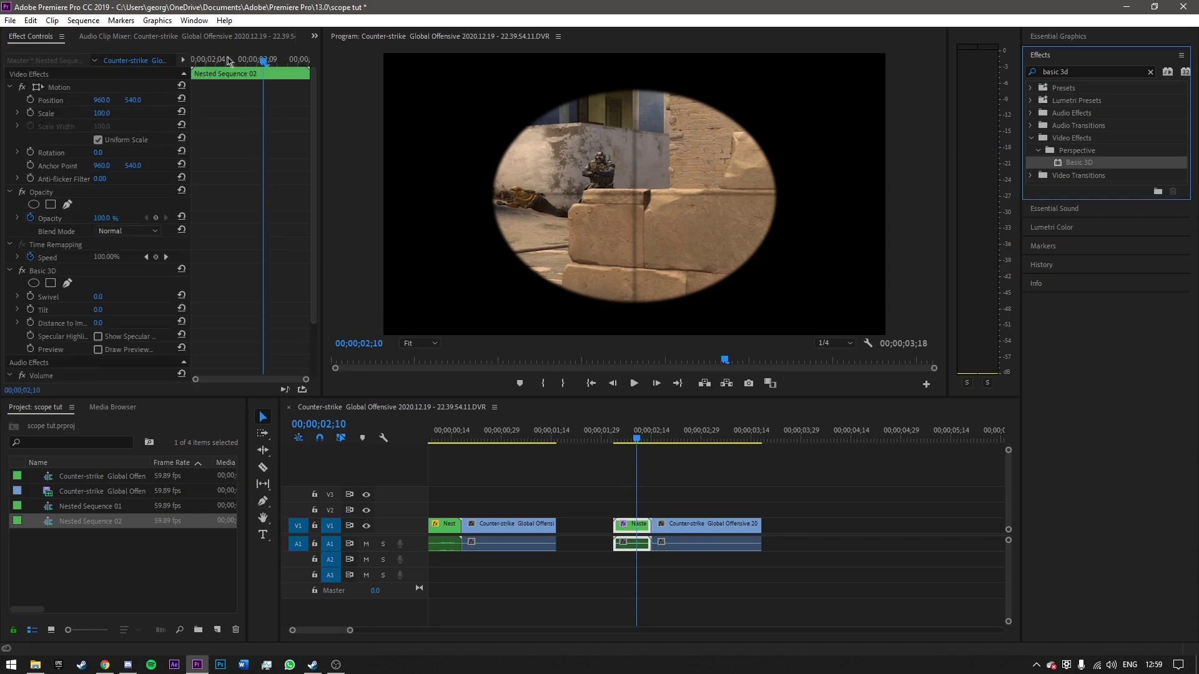
# Step: Try out a different Basic 3D tilt partway through the second nested sequence and undo the change
pyautogui.moveTo(228, 58); pyautogui.dragTo(178, 65)
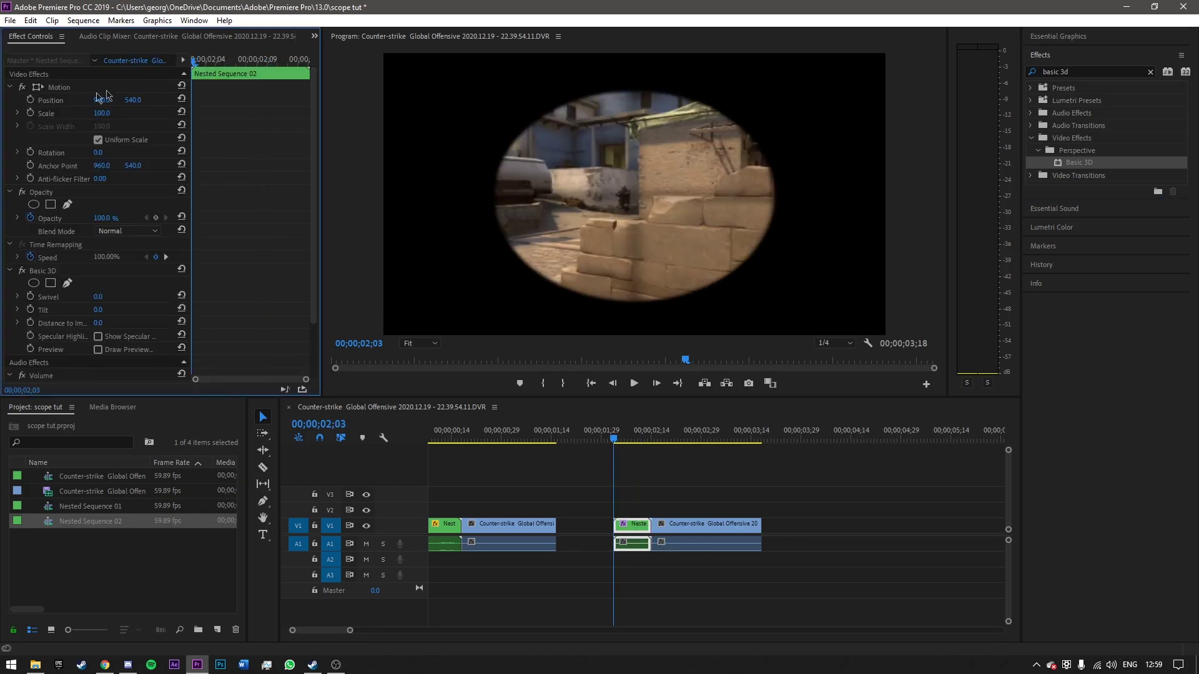
pyautogui.click(239, 59)
pyautogui.moveTo(100, 297)
pyautogui.mouseDown()
pyautogui.moveTo(161, 297)
pyautogui.moveTo(100, 297)
pyautogui.moveTo(143, 310)
pyautogui.moveTo(108, 308)
pyautogui.mouseUp()
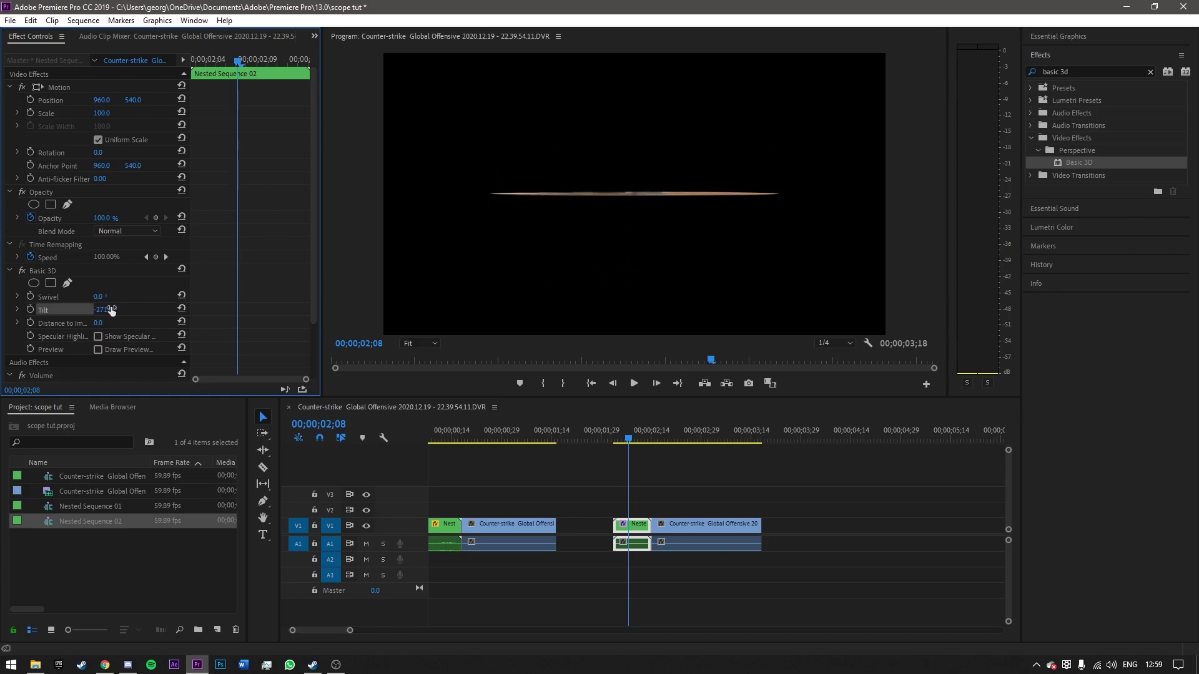
pyautogui.hotkey('ctrl', 'z')
# Step: Keyframe Swivel and Tilt from 0° at the second nested sequence's start to one full turn (1x0.0°) at its end and play it back
pyautogui.press('Up')
pyautogui.moveTo(98, 310)
pyautogui.mouseDown()
pyautogui.moveTo(129, 310)
pyautogui.moveTo(103, 301)
pyautogui.mouseUp()
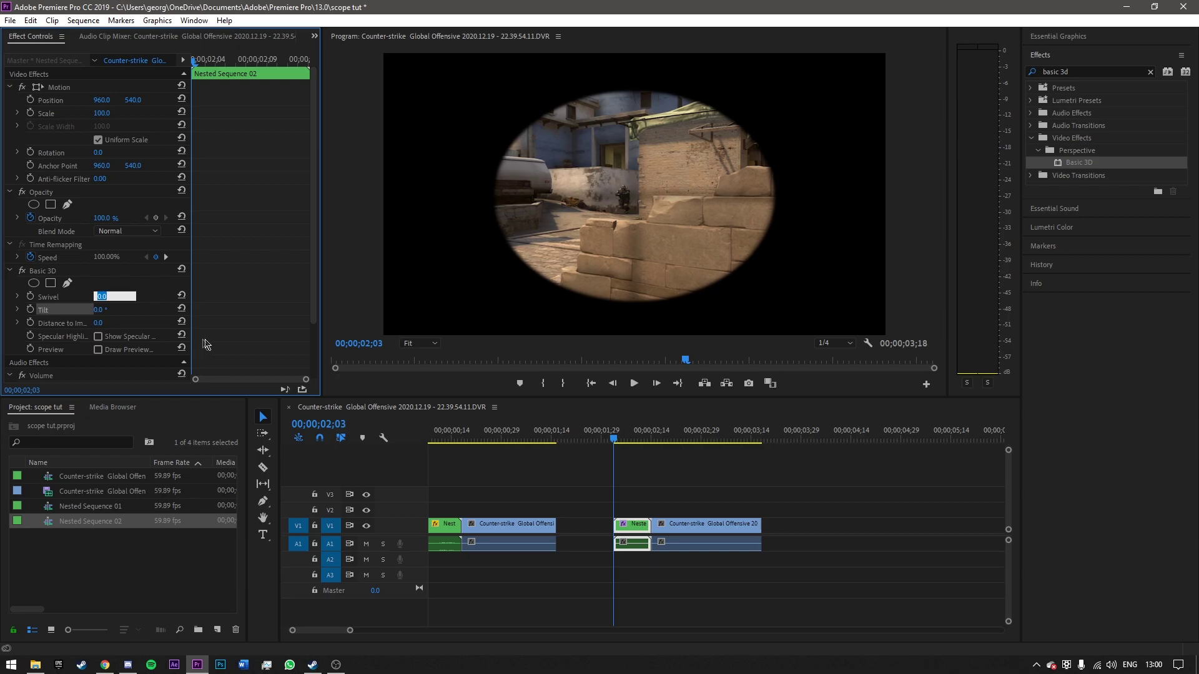
pyautogui.press('Down')
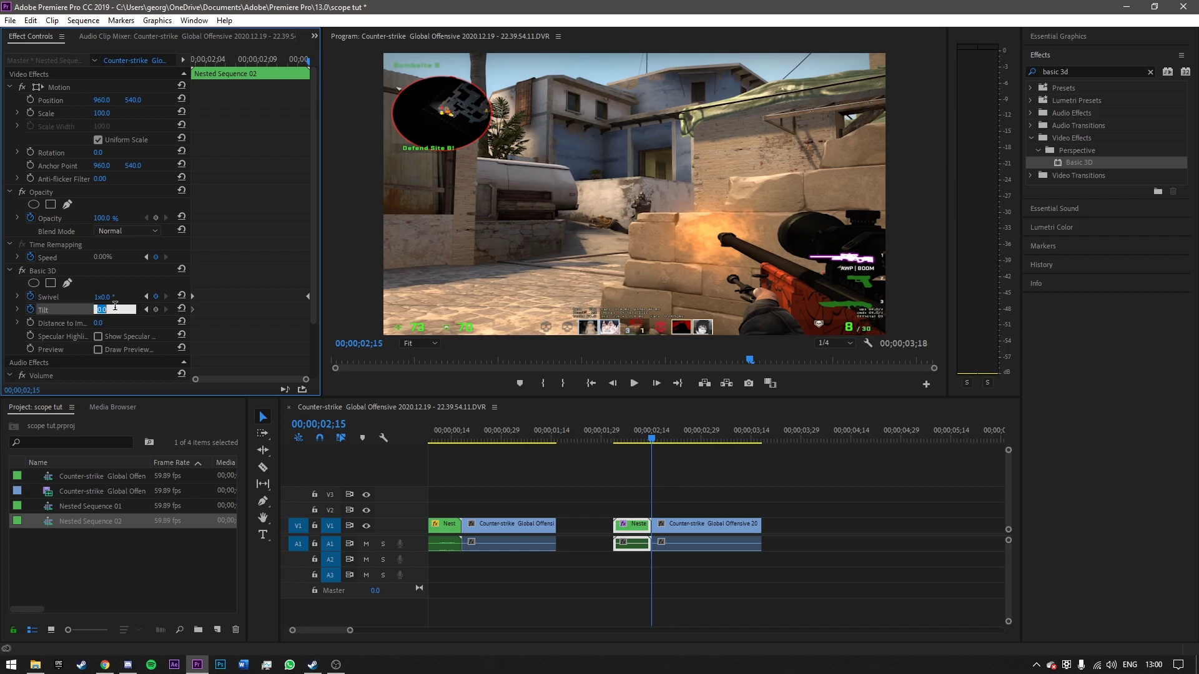
pyautogui.moveTo(611, 441)
pyautogui.mouseDown()
pyautogui.moveTo(722, 441)
pyautogui.moveTo(610, 440)
pyautogui.mouseUp()
pyautogui.click(288, 140)
pyautogui.moveTo(207, 60); pyautogui.dragTo(152, 63)
pyautogui.press('space')
pyautogui.press('space')
pyautogui.press('space')
# Step: Set the end keyframes of Swivel and Tilt on the second nested sequence to 90°
pyautogui.moveTo(262, 61); pyautogui.dragTo(311, 62)
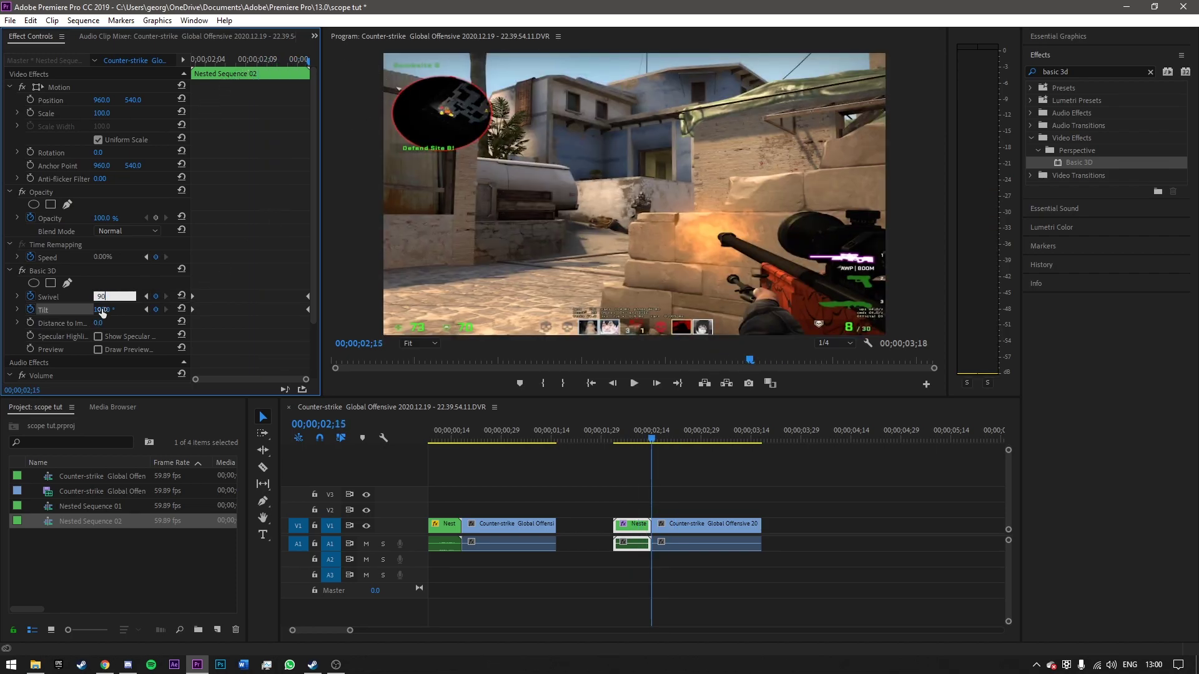
pyautogui.click(629, 477)
pyautogui.press('Up')
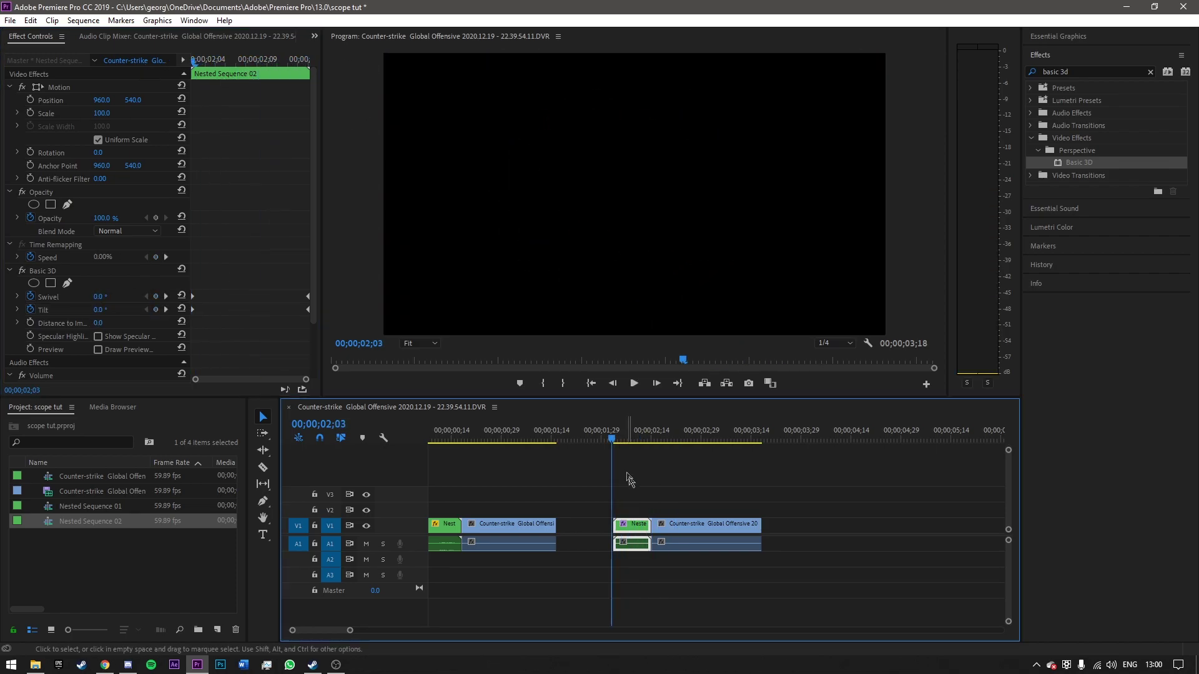
# Step: Move the second nested sequence earlier on the timeline and slow it to 50% speed
pyautogui.moveTo(670, 526); pyautogui.dragTo(630, 526)
pyautogui.rightClick(593, 526)
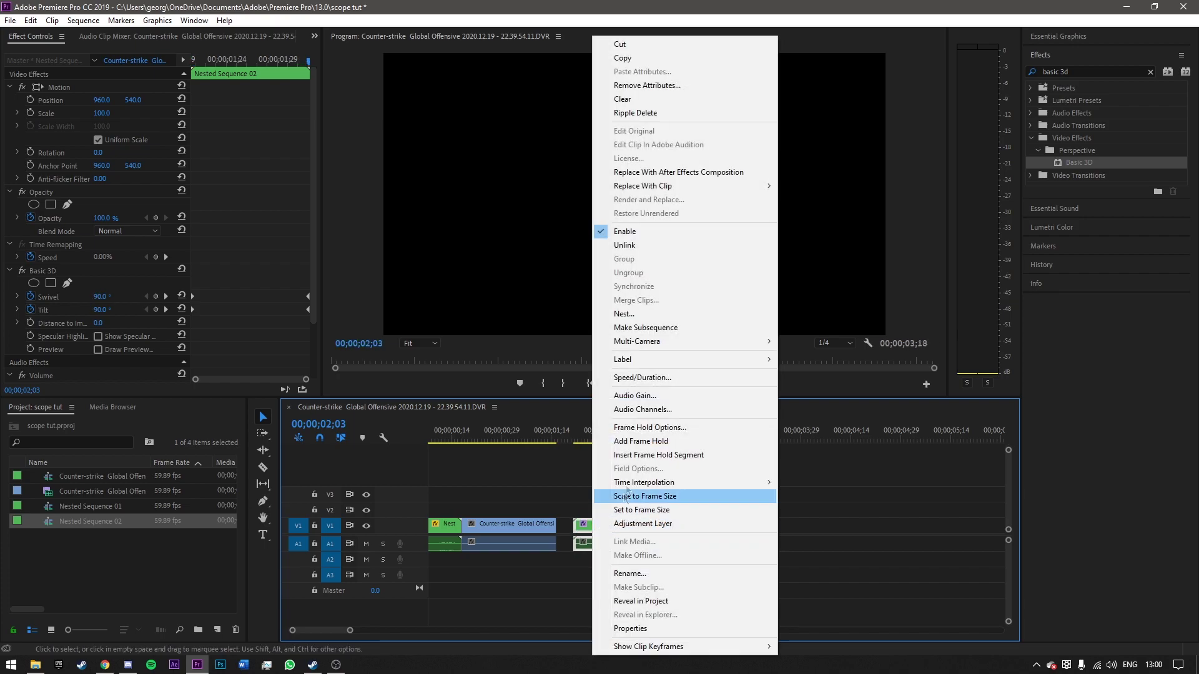
pyautogui.click(646, 378)
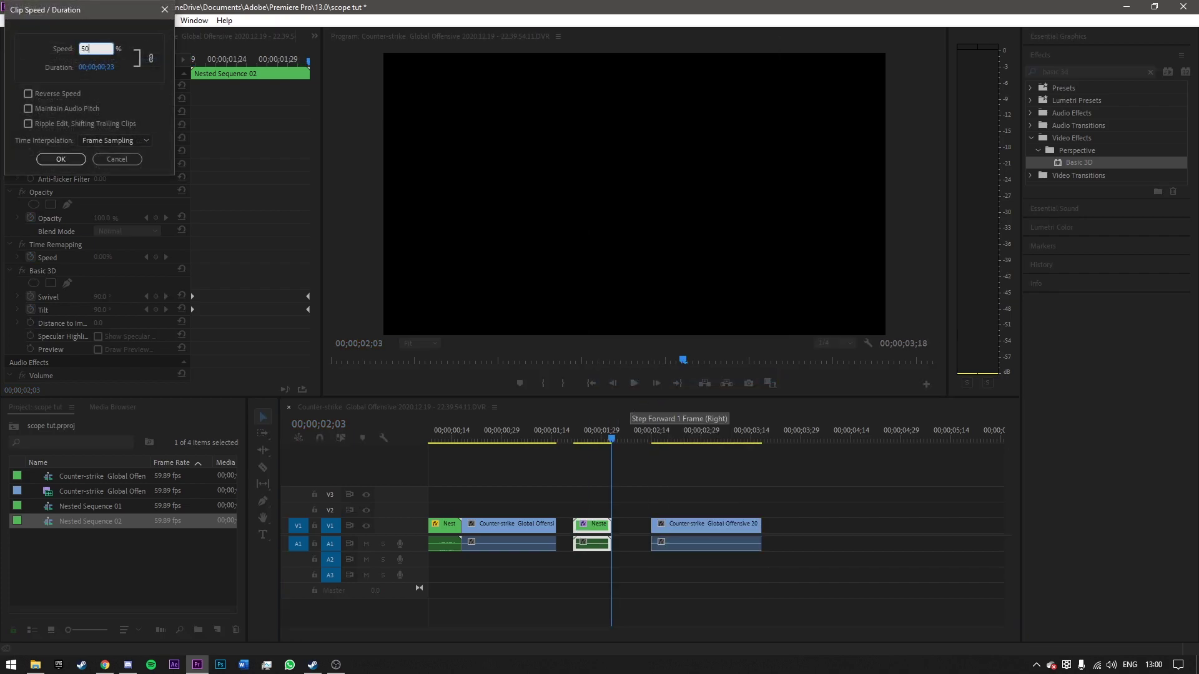
pyautogui.write('50')
pyautogui.press('Return')
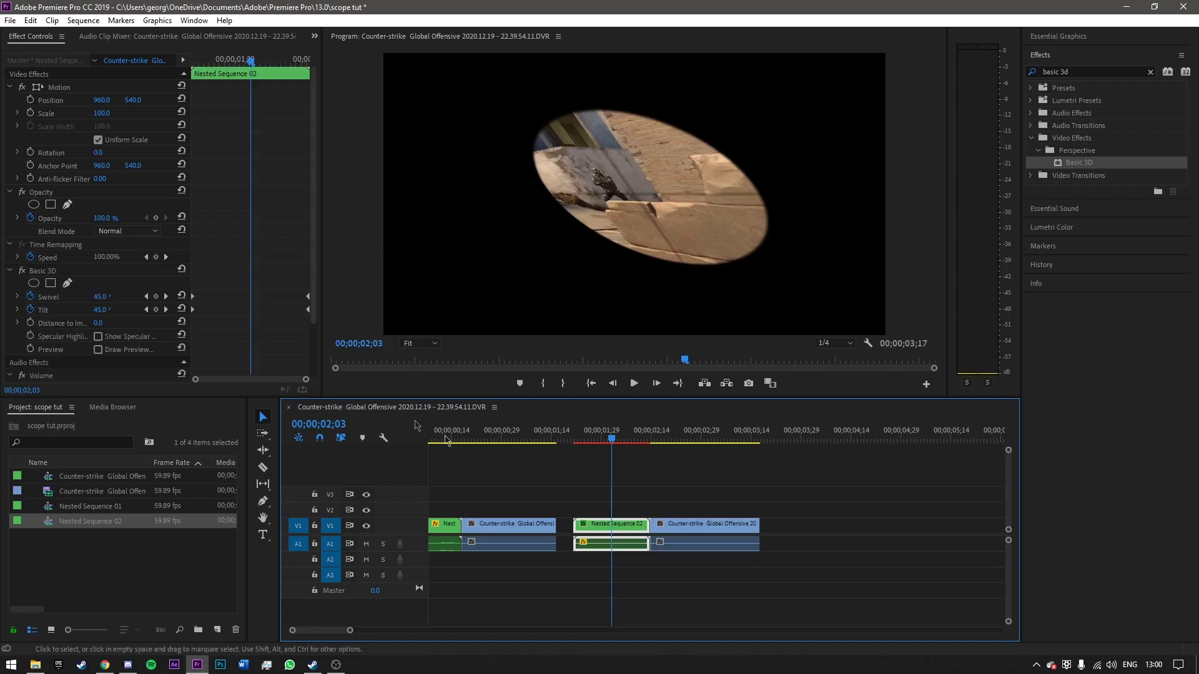
# Step: Set the end keyframes of Swivel and Tilt to 180° on the slowed nested sequence and preview the rotation
pyautogui.click(165, 297)
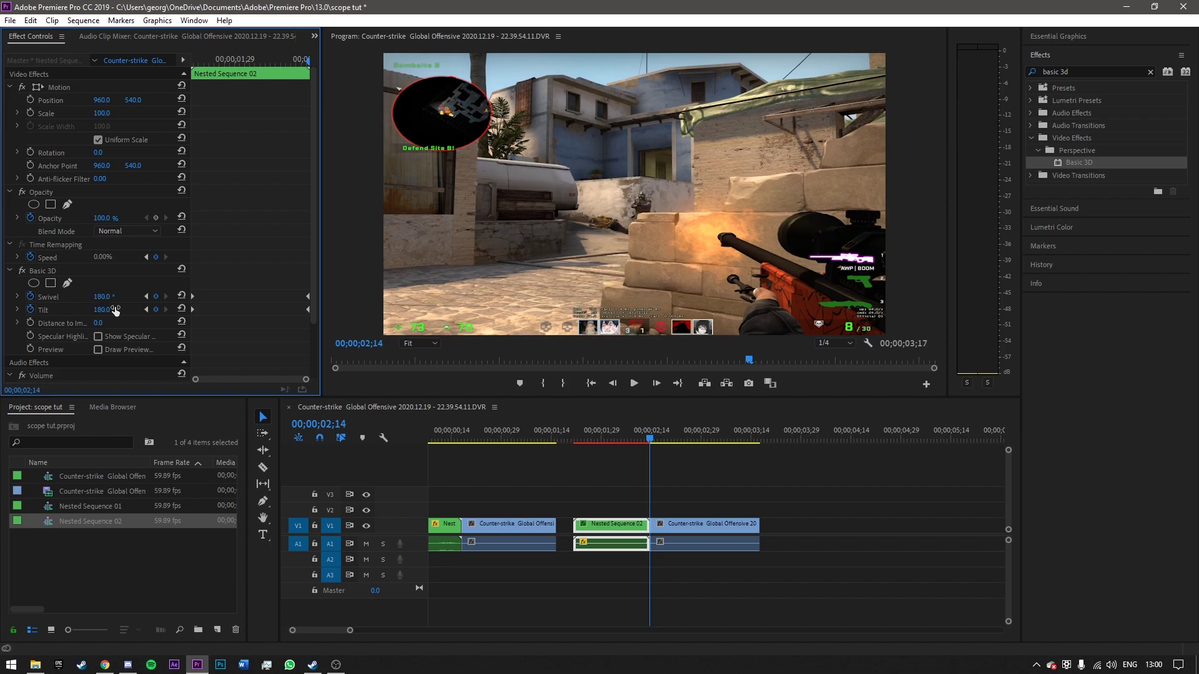
pyautogui.press('Up')
pyautogui.hotkey('alt', 'space')
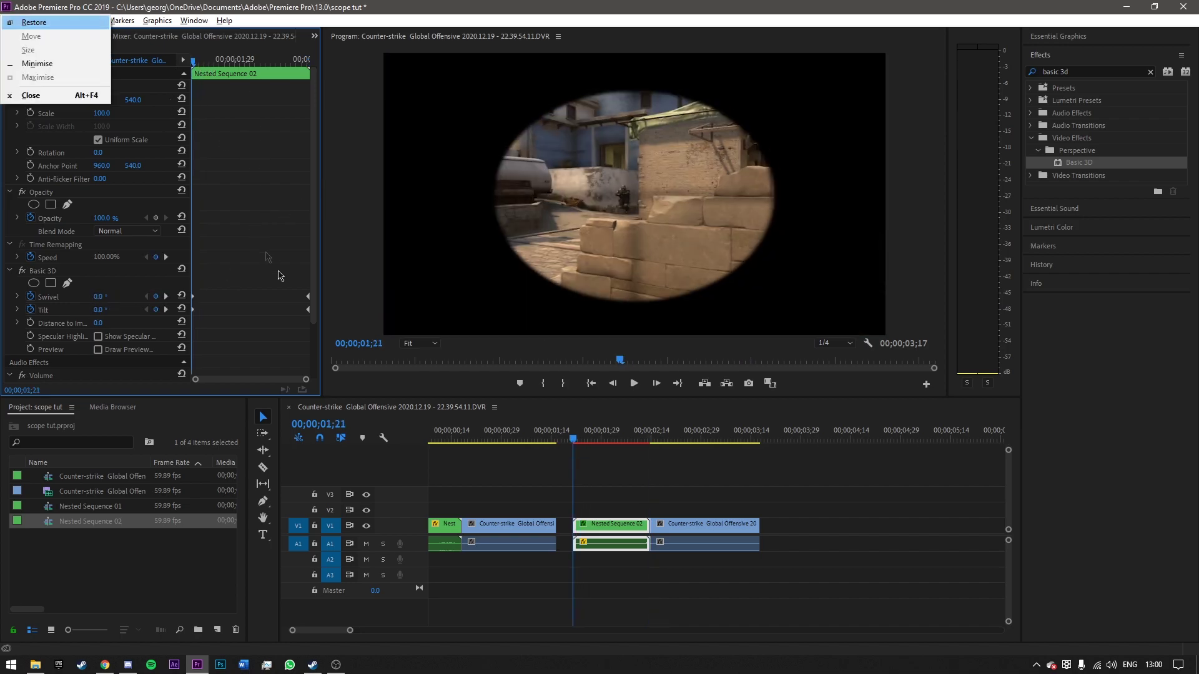
pyautogui.click(507, 491)
pyautogui.press('space')
pyautogui.moveTo(643, 441); pyautogui.dragTo(587, 440)
pyautogui.click(612, 524)
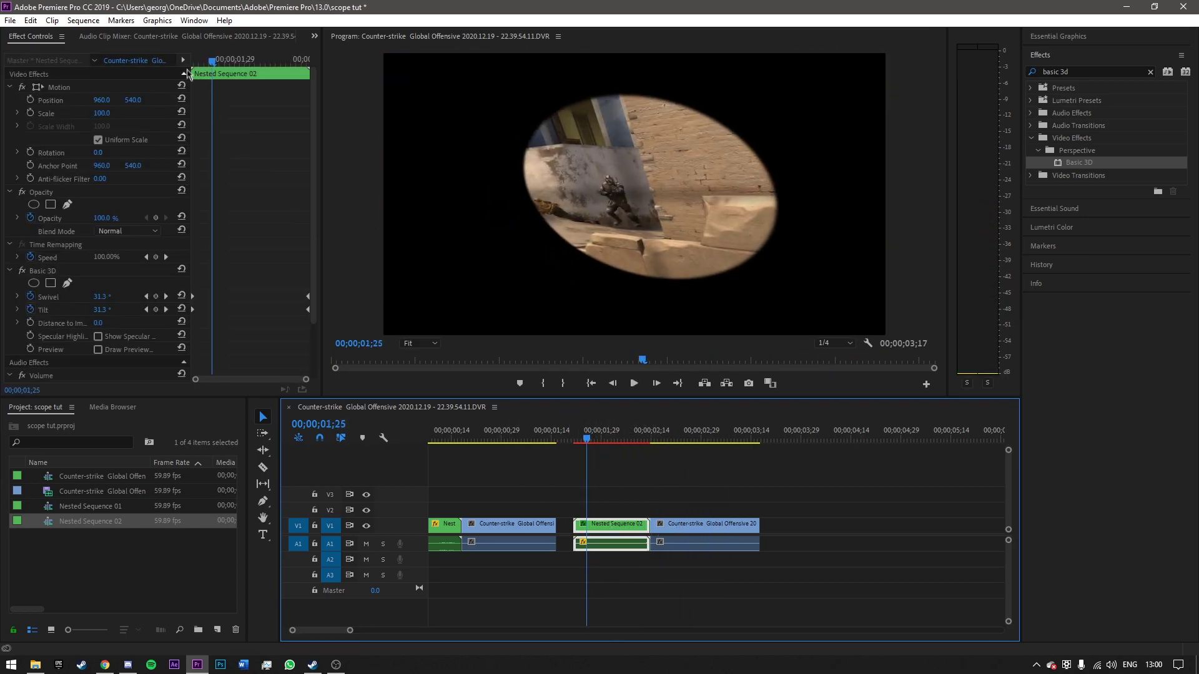
# Step: Set Swivel and Tilt to 180° at the nested sequence's start and 0° at its end, and play back both transitions
pyautogui.moveTo(211, 61); pyautogui.dragTo(115, 78)
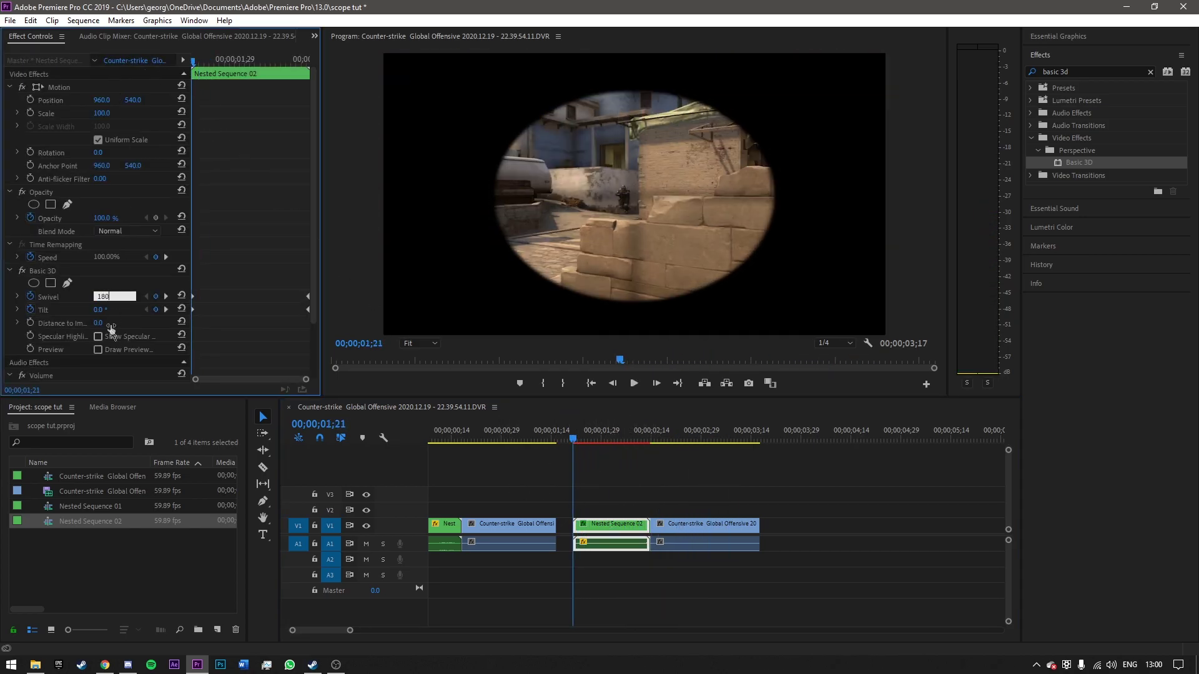
pyautogui.write('180')
pyautogui.click(115, 308)
pyautogui.write('180')
pyautogui.press('Return')
pyautogui.press('Down')
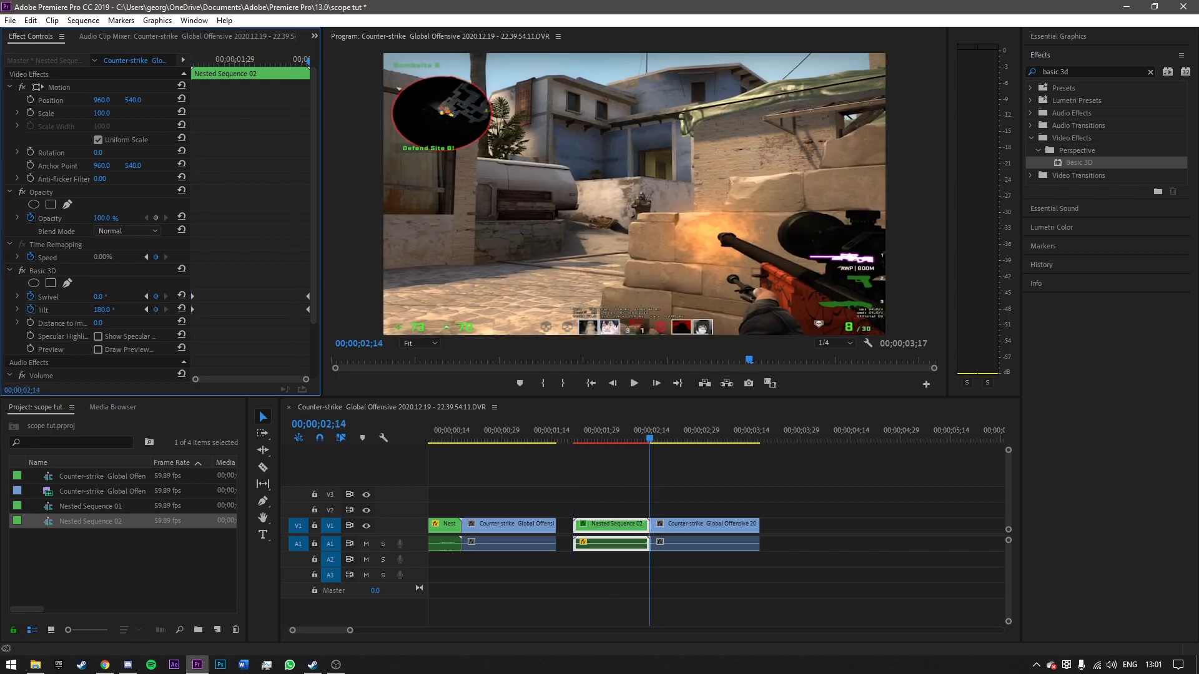
pyautogui.click(562, 445)
pyautogui.press('space')
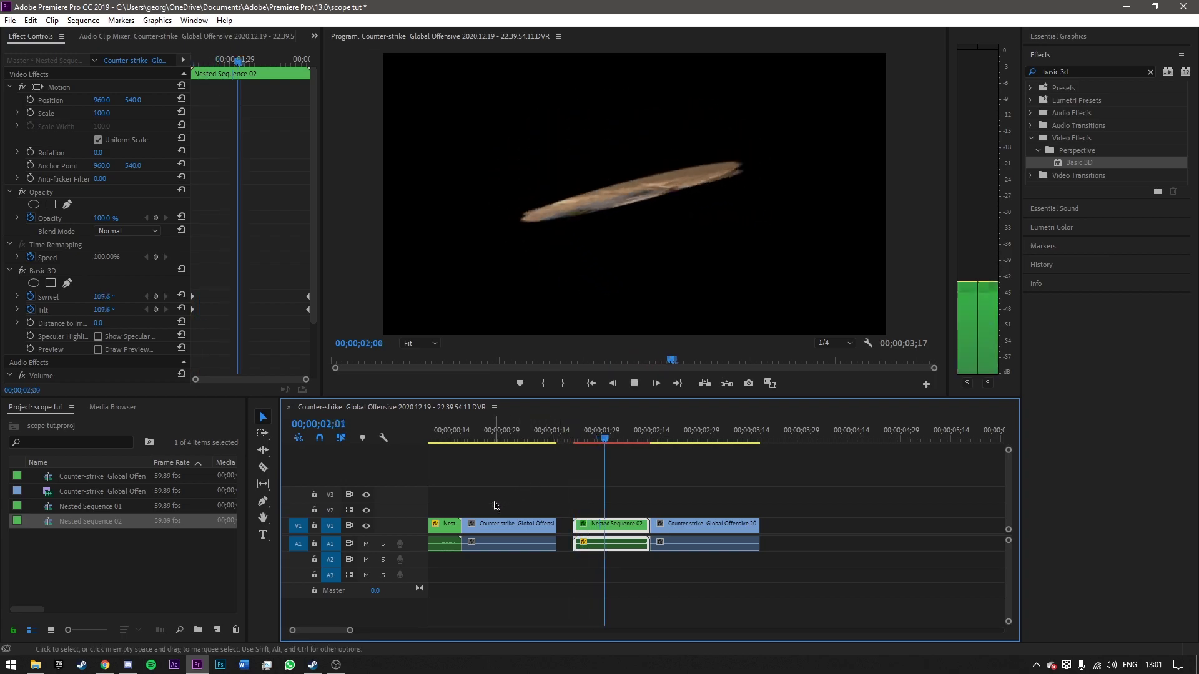
pyautogui.moveTo(449, 437); pyautogui.dragTo(367, 442)
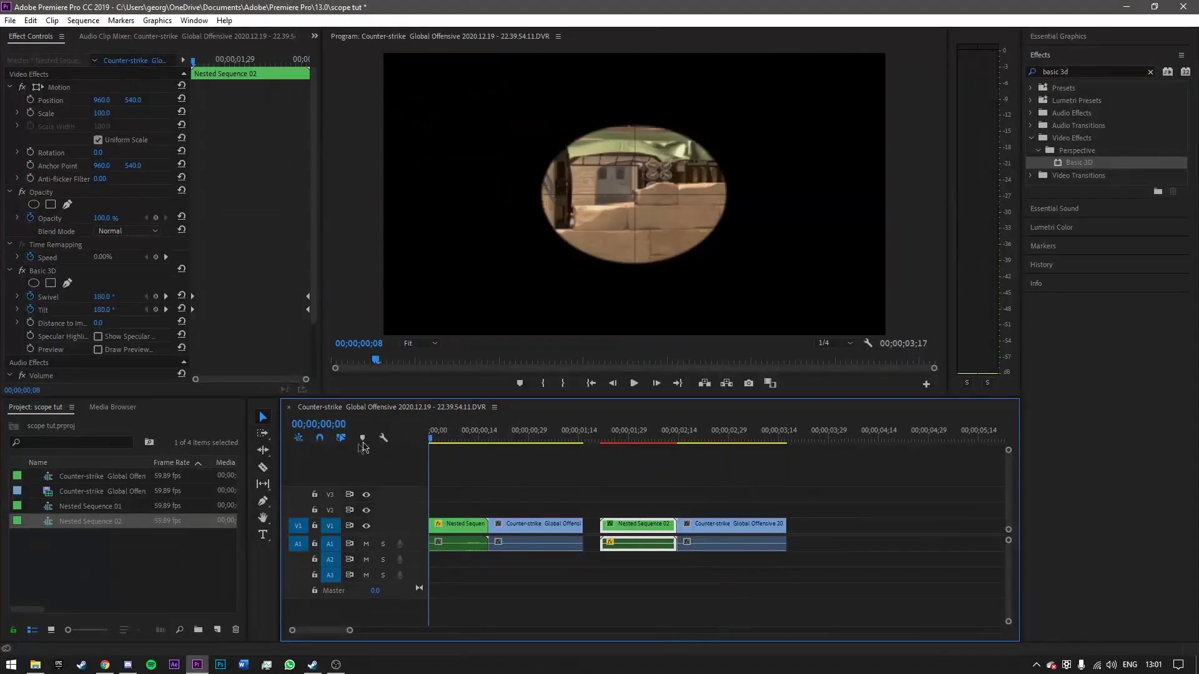
pyautogui.press('space')
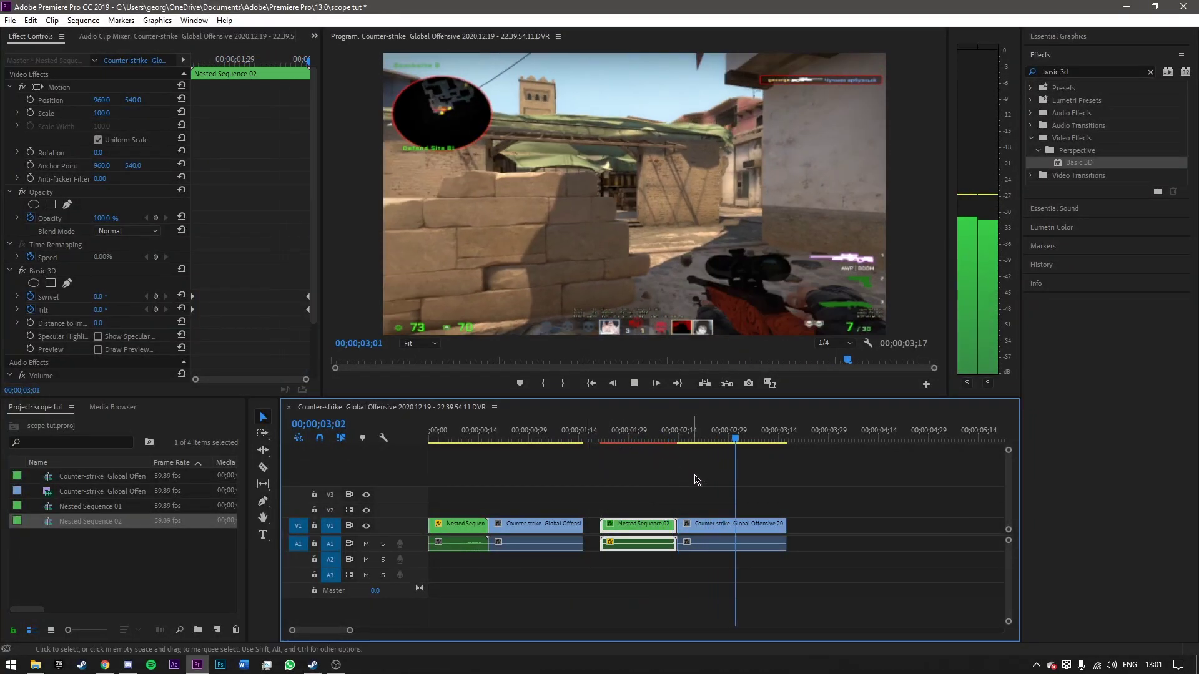
pyautogui.press('space')
# Step: Extend the start of the leftover clip back toward the second segment and preview it
pyautogui.click(807, 513)
pyautogui.press('-')
pyautogui.press('-')
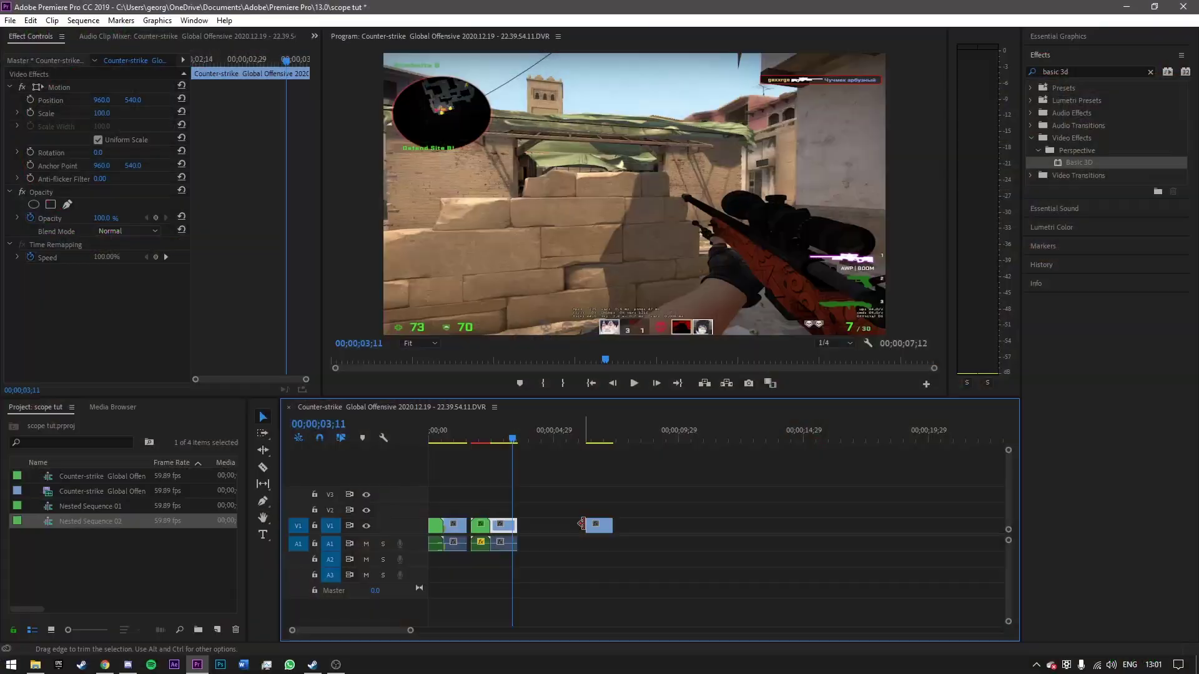
pyautogui.moveTo(581, 523); pyautogui.dragTo(526, 525)
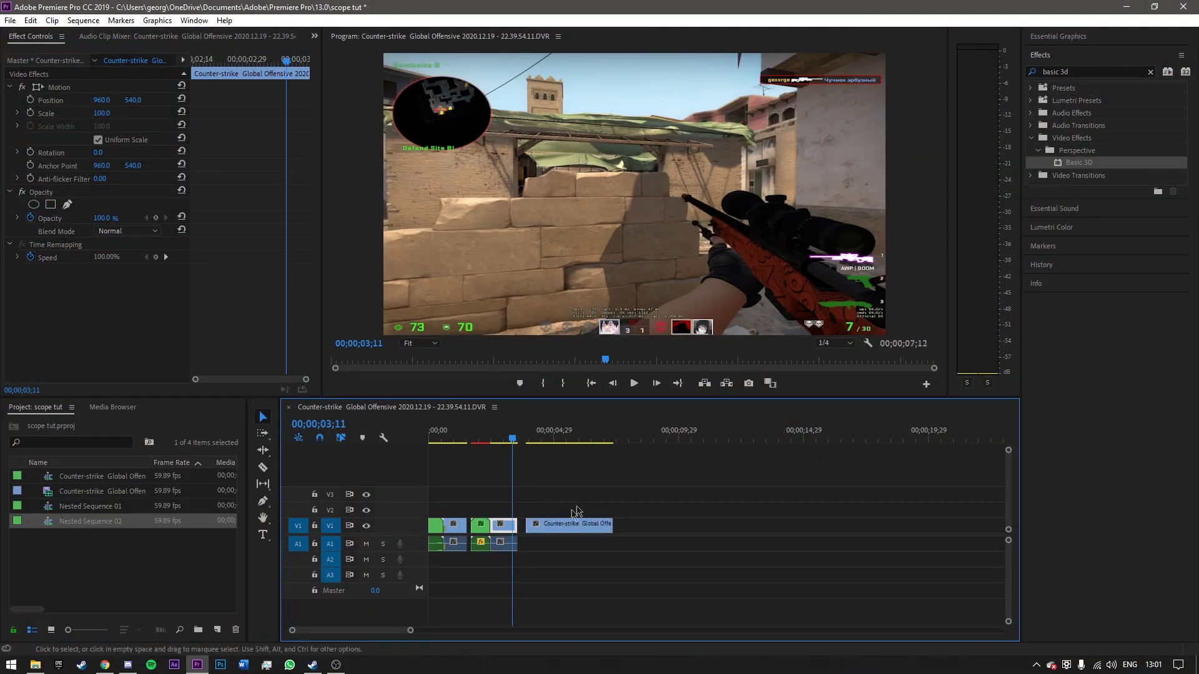
pyautogui.click(572, 528)
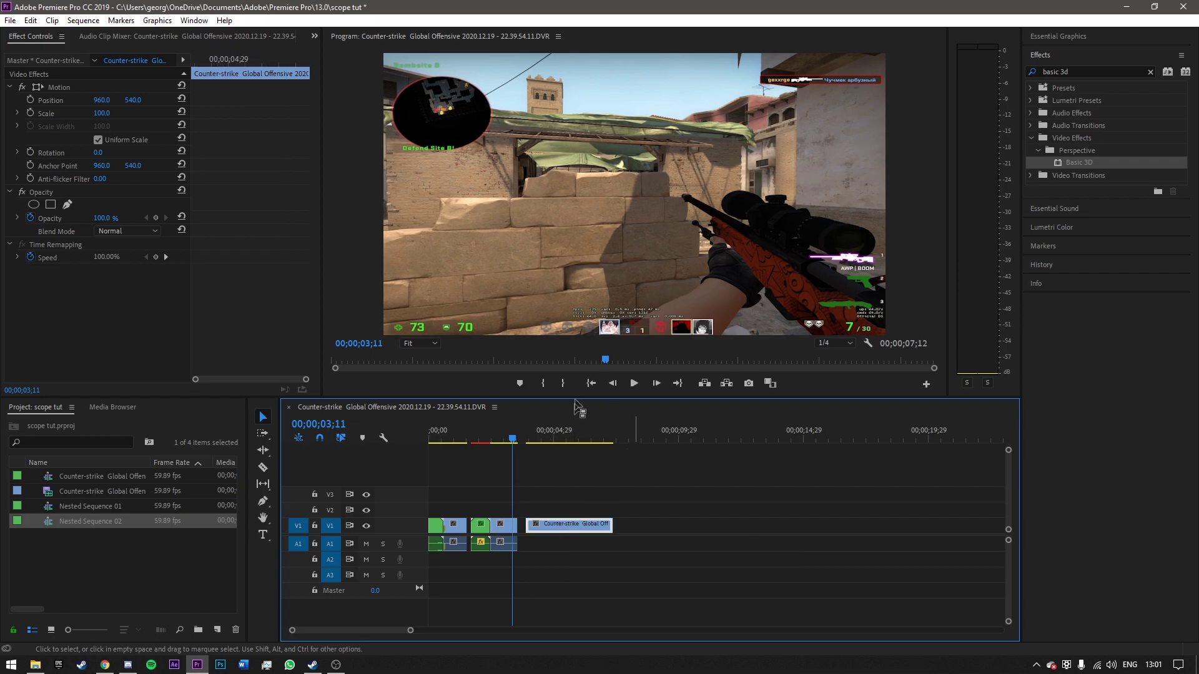
pyautogui.press('space')
pyautogui.press('space')
# Step: Delete the leftover clip and place a fresh copy of the full gameplay recording on V1 and A1 after the second segment
pyautogui.moveTo(570, 517); pyautogui.dragTo(704, 524)
pyautogui.click(691, 530)
pyautogui.press('Delete')
pyautogui.click(94, 476)
pyautogui.moveTo(100, 490); pyautogui.dragTo(1024, 517)
pyautogui.scroll(-2, 862, 525)
pyautogui.press('-')
pyautogui.press('-')
pyautogui.moveTo(585, 525); pyautogui.dragTo(493, 526)
# Step: Trim the start of the new recording to about 00;00;20;20 and play through the scoped kill
pyautogui.click(567, 431)
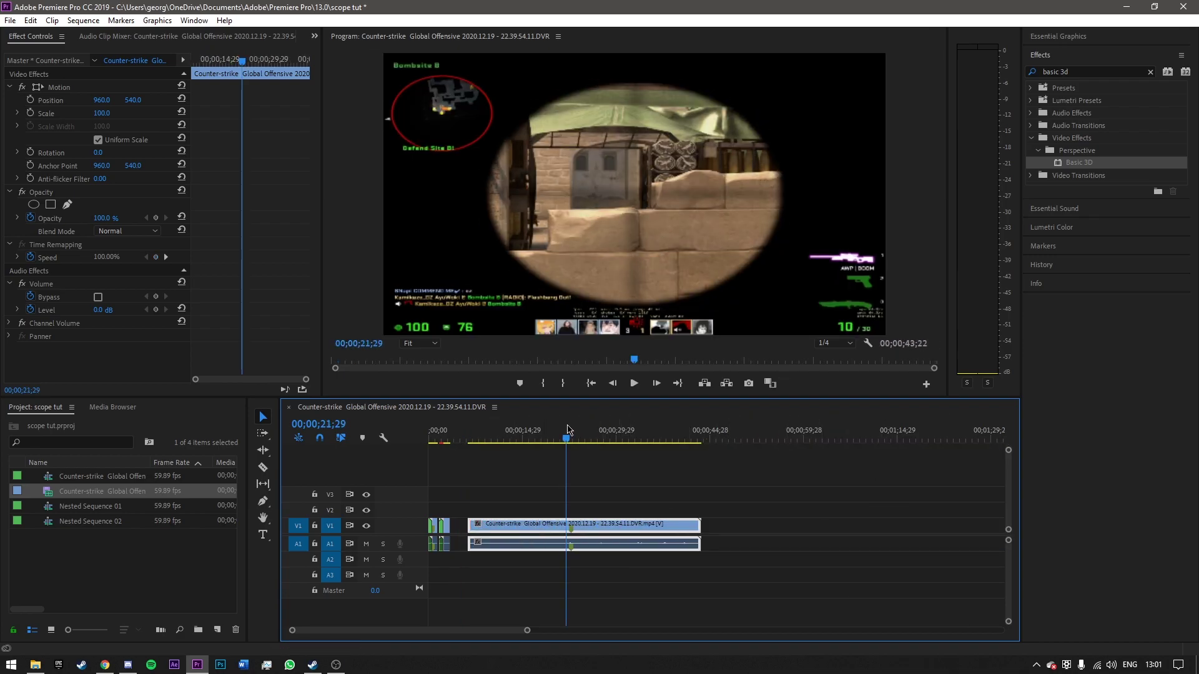
pyautogui.press('=')
pyautogui.moveTo(683, 431); pyautogui.dragTo(668, 431)
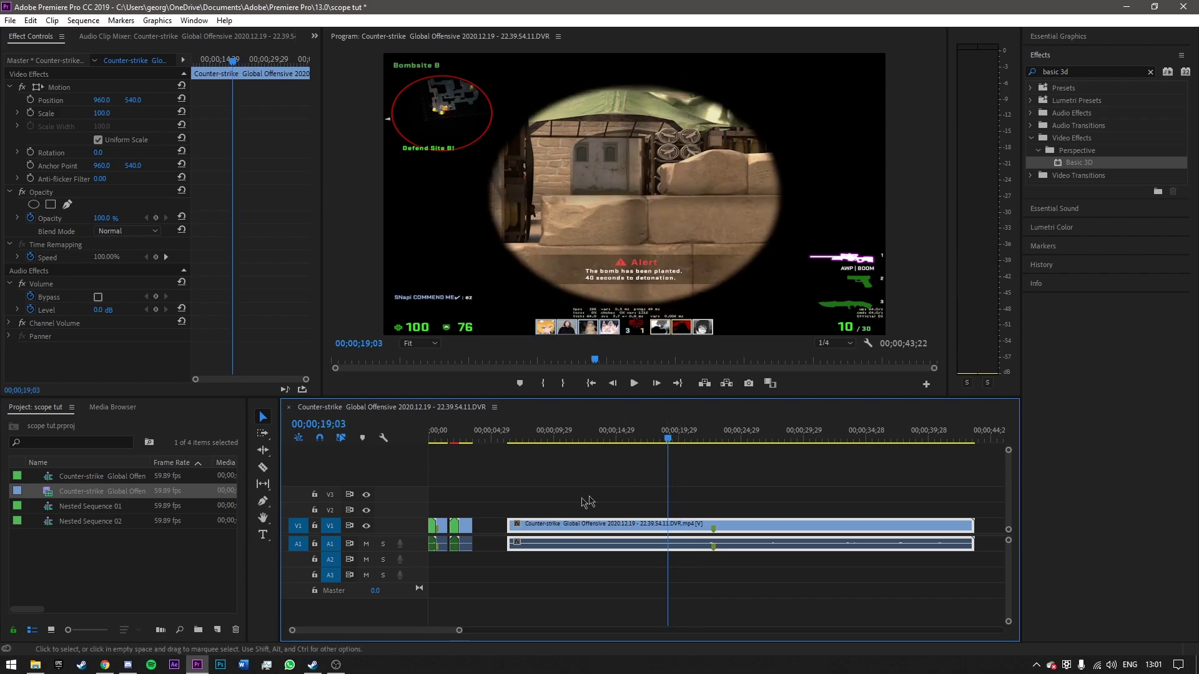
pyautogui.moveTo(507, 527); pyautogui.dragTo(688, 530)
pyautogui.press('space')
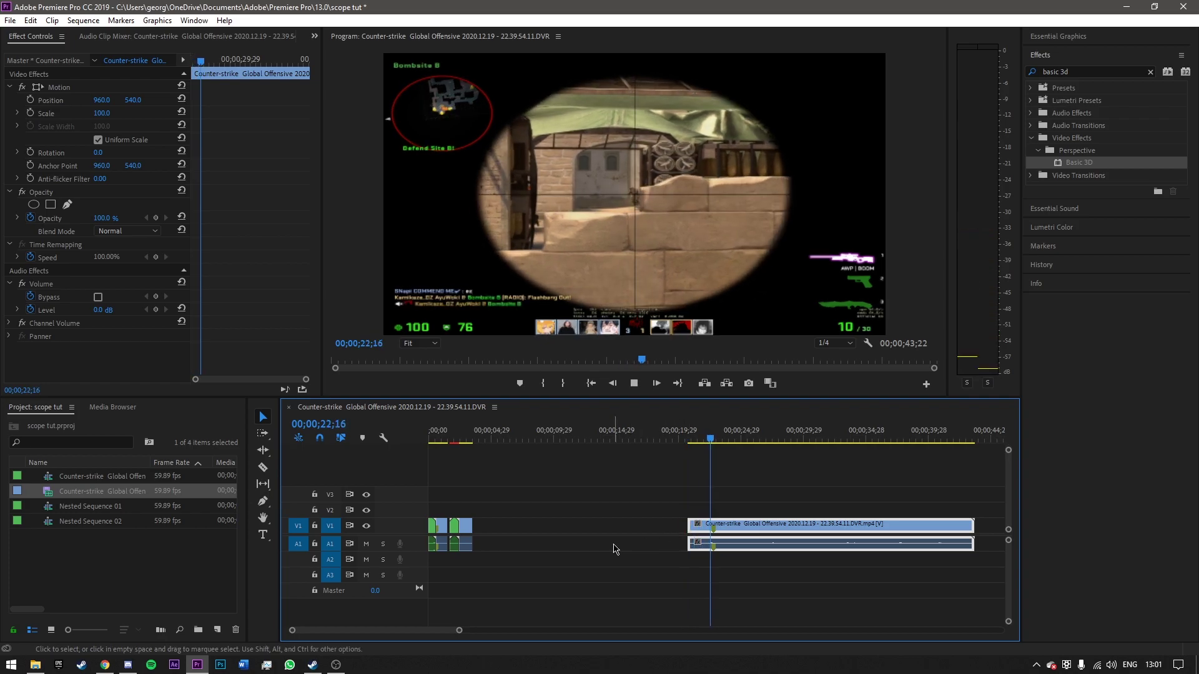
pyautogui.press('space')
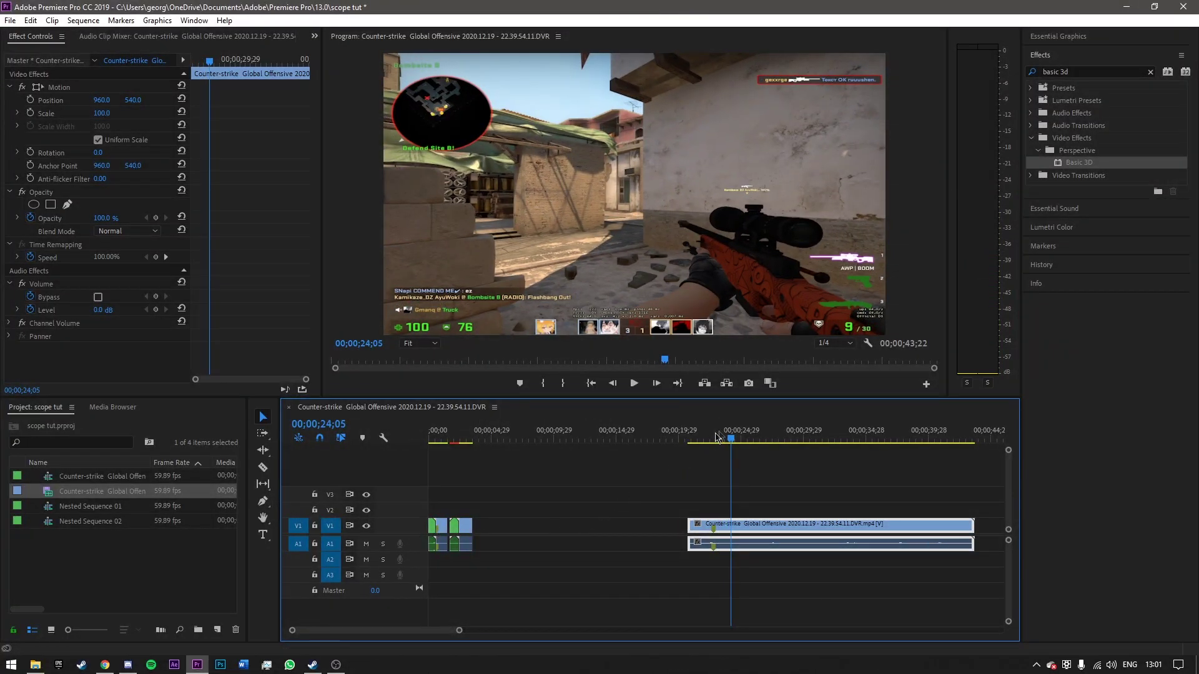
# Step: Split the recording at 00;00;23;24, drop the footage before the next scoped shot, and join the remainder to the first part
pyautogui.moveTo(731, 433); pyautogui.dragTo(728, 433)
pyautogui.press('c')
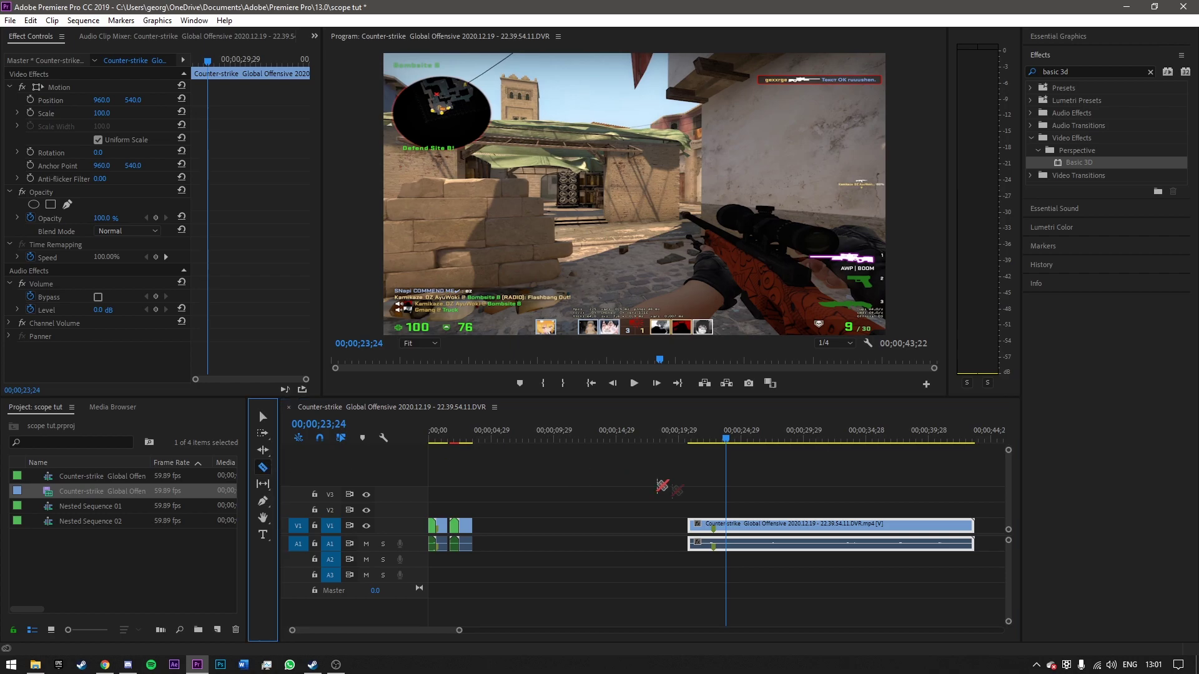
pyautogui.click(727, 523)
pyautogui.click(828, 437)
pyautogui.moveTo(842, 529); pyautogui.dragTo(749, 531)
pyautogui.click(734, 431)
pyautogui.press('space')
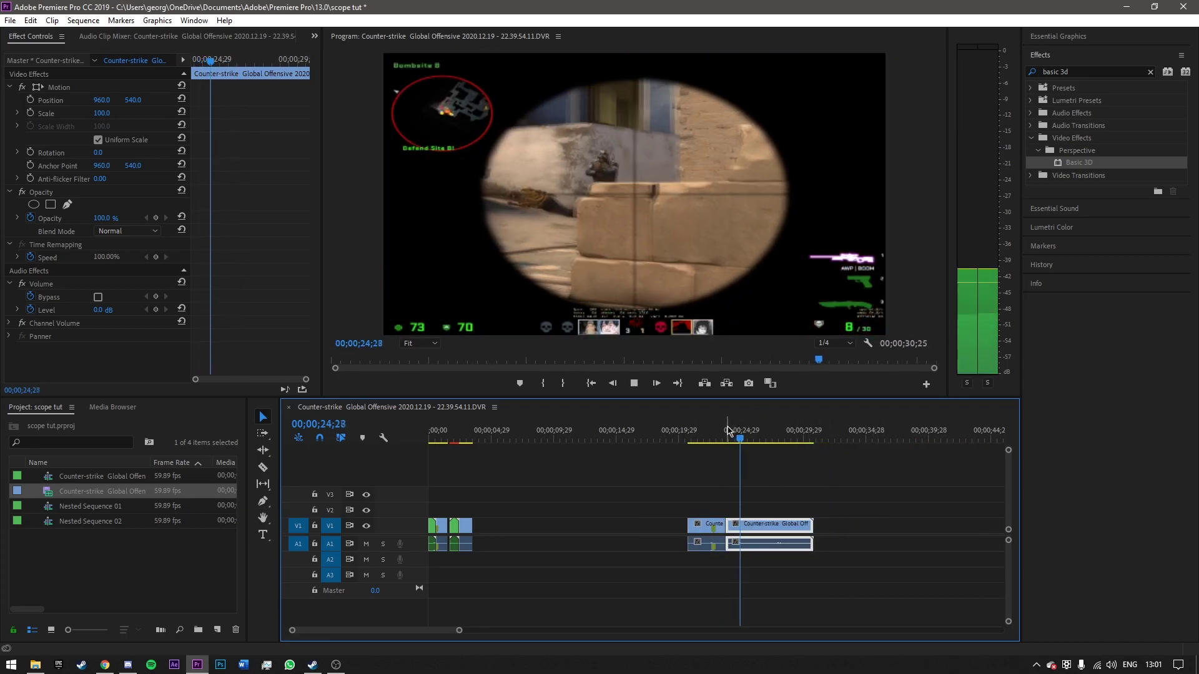
pyautogui.press('space')
# Step: Trim the second part's start to the scope view and move it onto V2, overlapping the end of the first part
pyautogui.moveTo(740, 435); pyautogui.dragTo(725, 437)
pyautogui.press('=')
pyautogui.press('=')
pyautogui.moveTo(681, 526)
pyautogui.mouseDown()
pyautogui.moveTo(762, 530)
pyautogui.moveTo(678, 513)
pyautogui.moveTo(689, 512)
pyautogui.mouseUp()
pyautogui.click(650, 431)
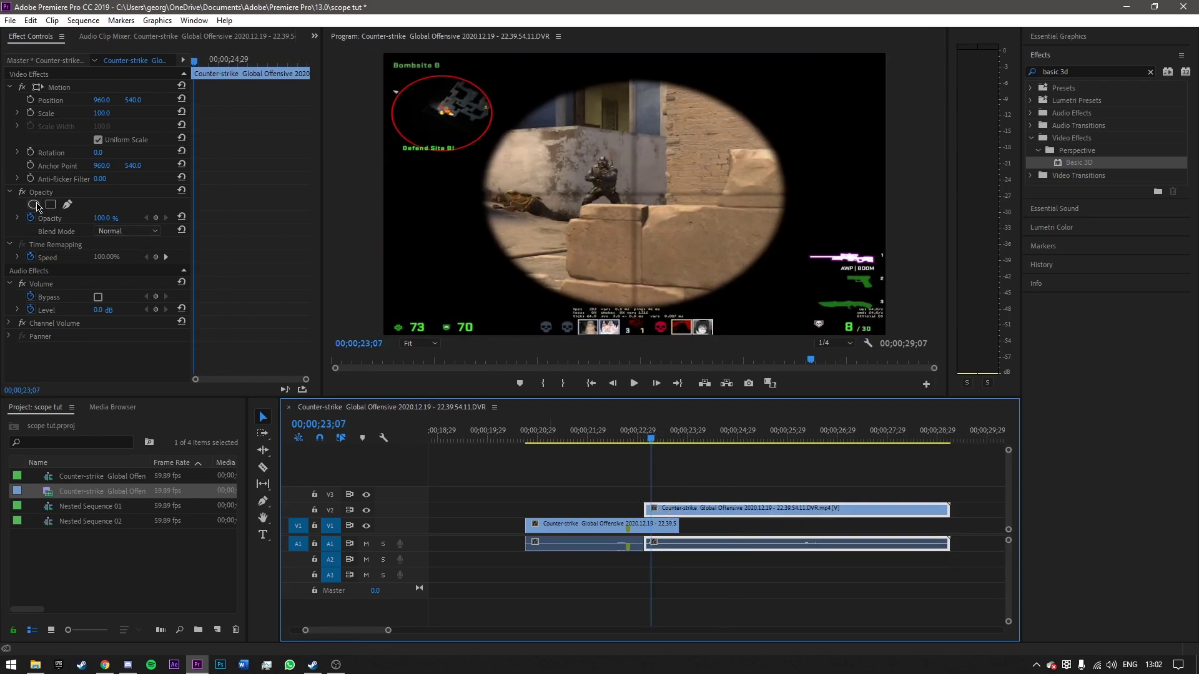
# Step: Add an elliptical opacity mask fitted to the scope view on the V2 clip, with a mask feather of 20
pyautogui.click(35, 205)
pyautogui.moveTo(577, 198); pyautogui.dragTo(483, 203)
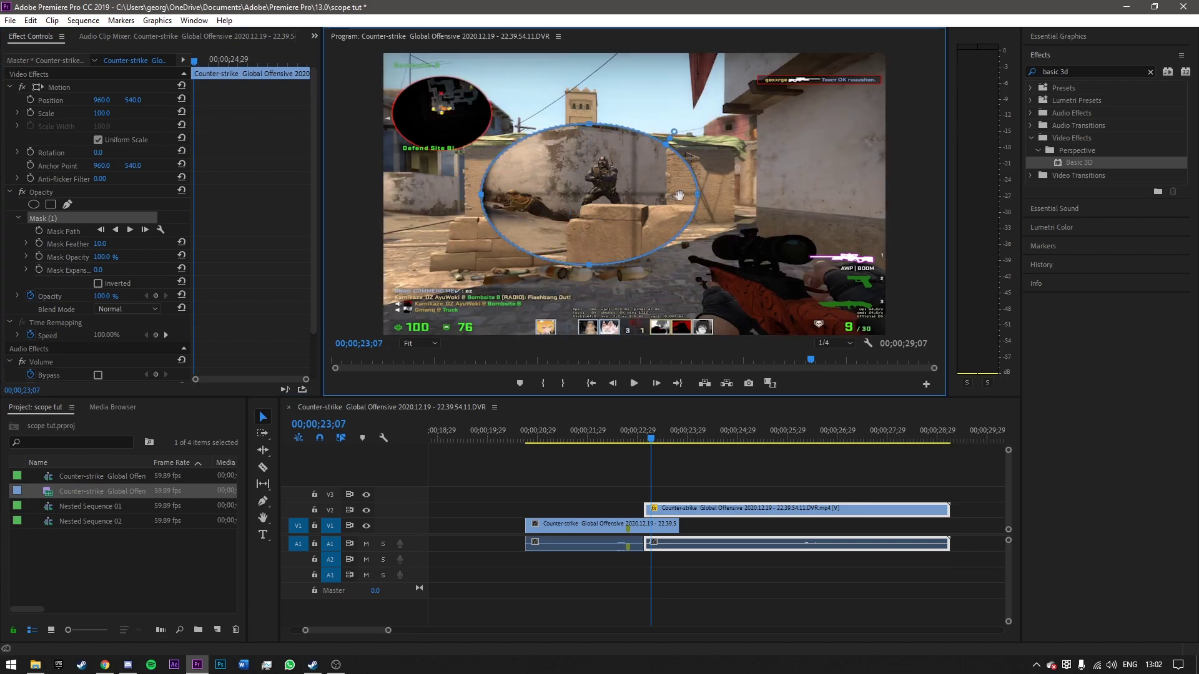
pyautogui.moveTo(699, 198); pyautogui.dragTo(786, 195)
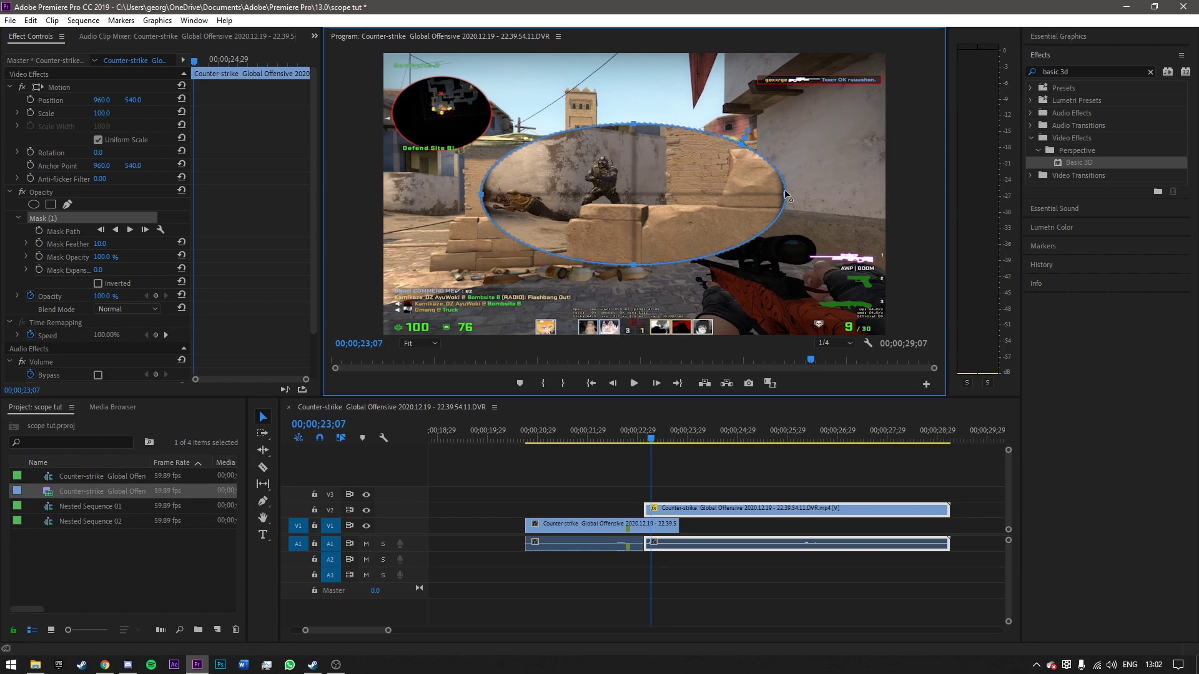
pyautogui.moveTo(633, 269); pyautogui.dragTo(636, 309)
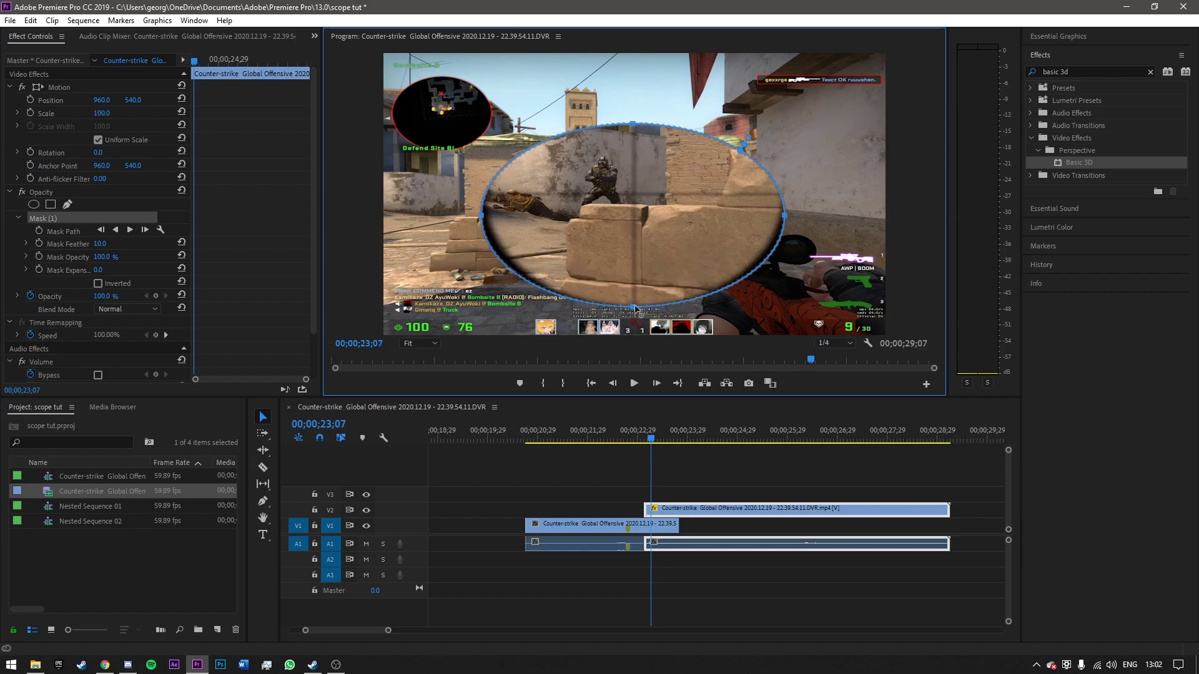
pyautogui.moveTo(634, 129); pyautogui.dragTo(634, 80)
pyautogui.click(718, 467)
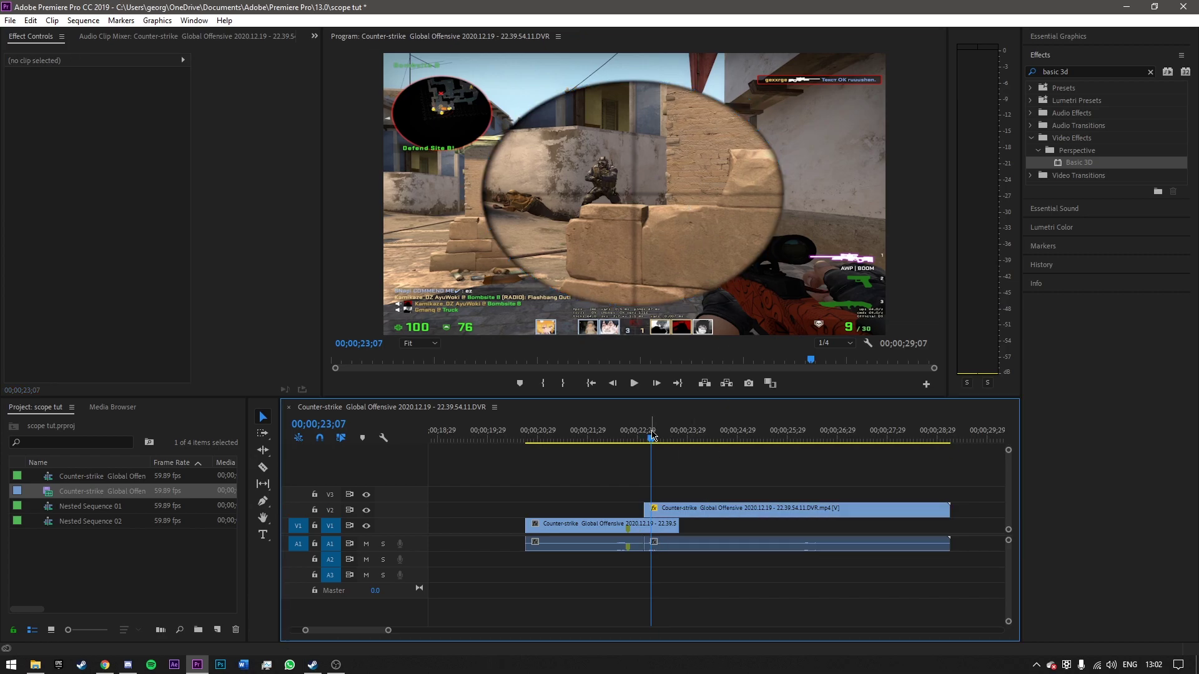
pyautogui.click(712, 508)
pyautogui.write('20')
pyautogui.press('Return')
# Step: Preview the overlap and split the masked V2 clip at 00;00;23;12, where the scope view ends
pyautogui.click(637, 430)
pyautogui.press('space')
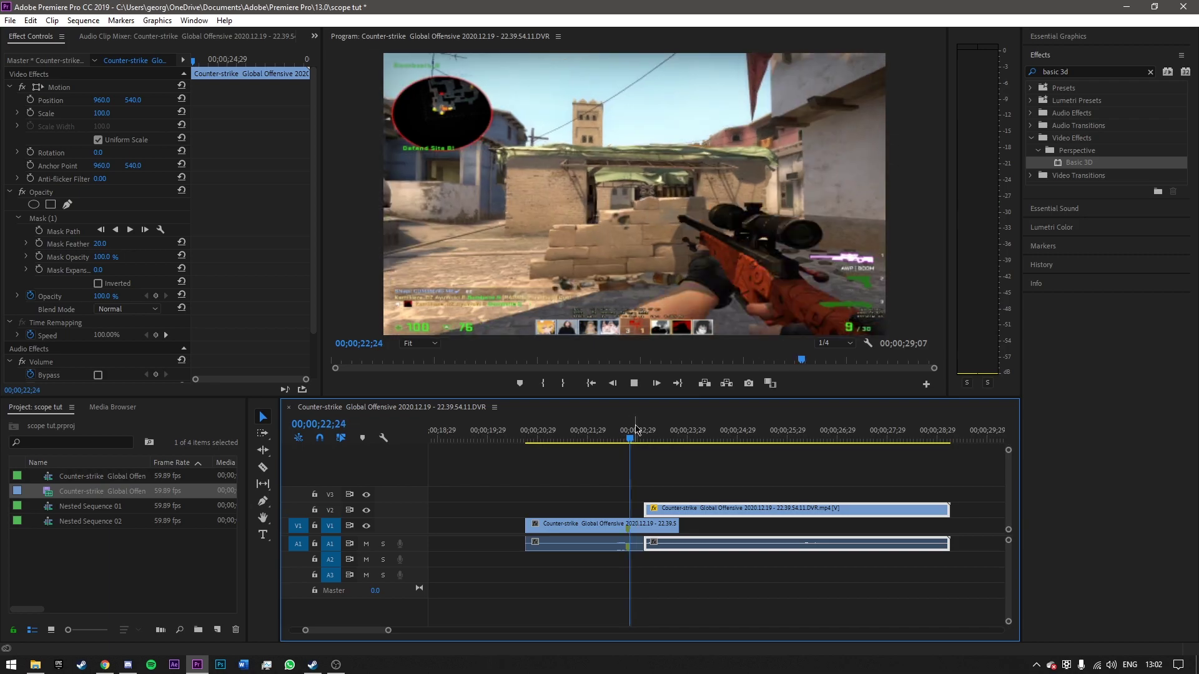
pyautogui.click(643, 427)
pyautogui.moveTo(643, 427); pyautogui.dragTo(663, 428)
pyautogui.click(263, 468)
pyautogui.click(666, 509)
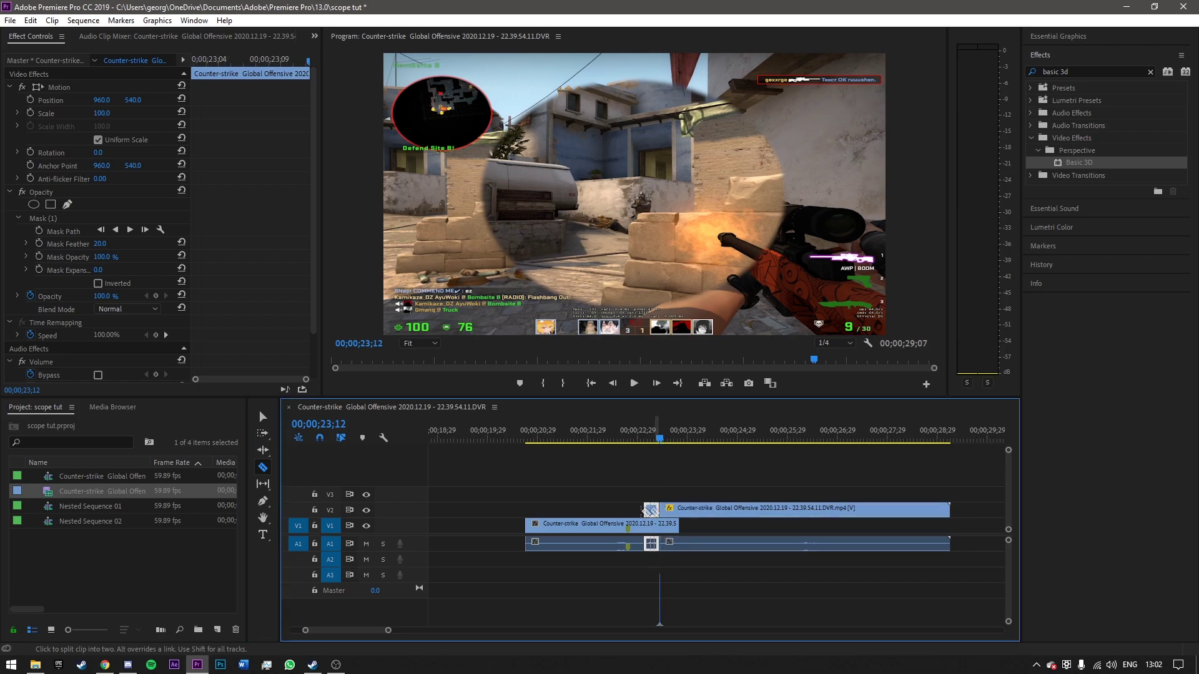
# Step: Remove the opacity mask from the portion after the cut and move it down to V1
pyautogui.press('v')
pyautogui.click(718, 519)
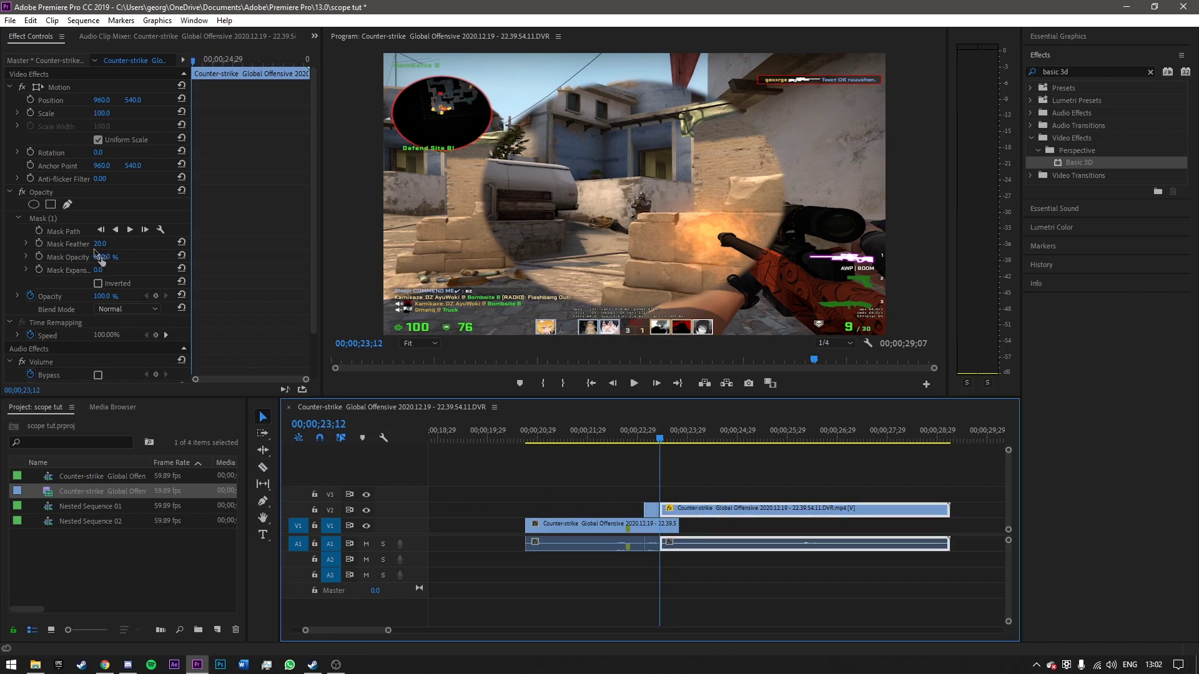
pyautogui.moveTo(681, 516); pyautogui.dragTo(681, 527)
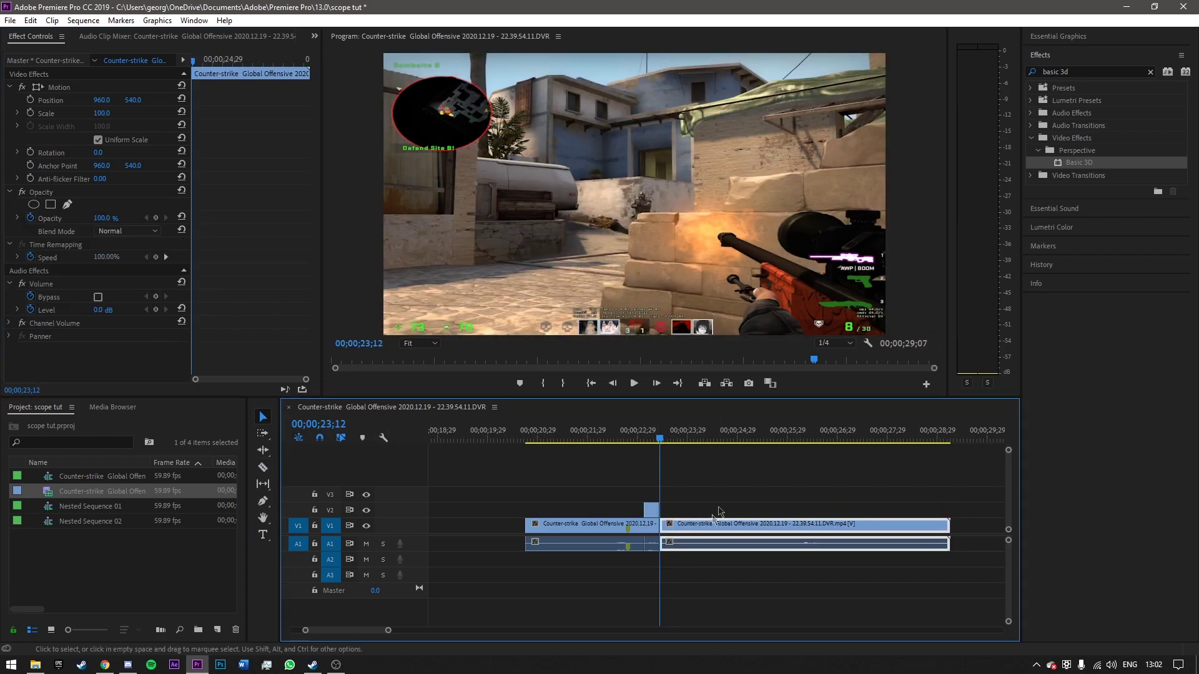
# Step: Play back the section where the masked V2 clip overlaps the end of the first V1 clip
pyautogui.click(649, 474)
pyautogui.click(623, 436)
pyautogui.press('space')
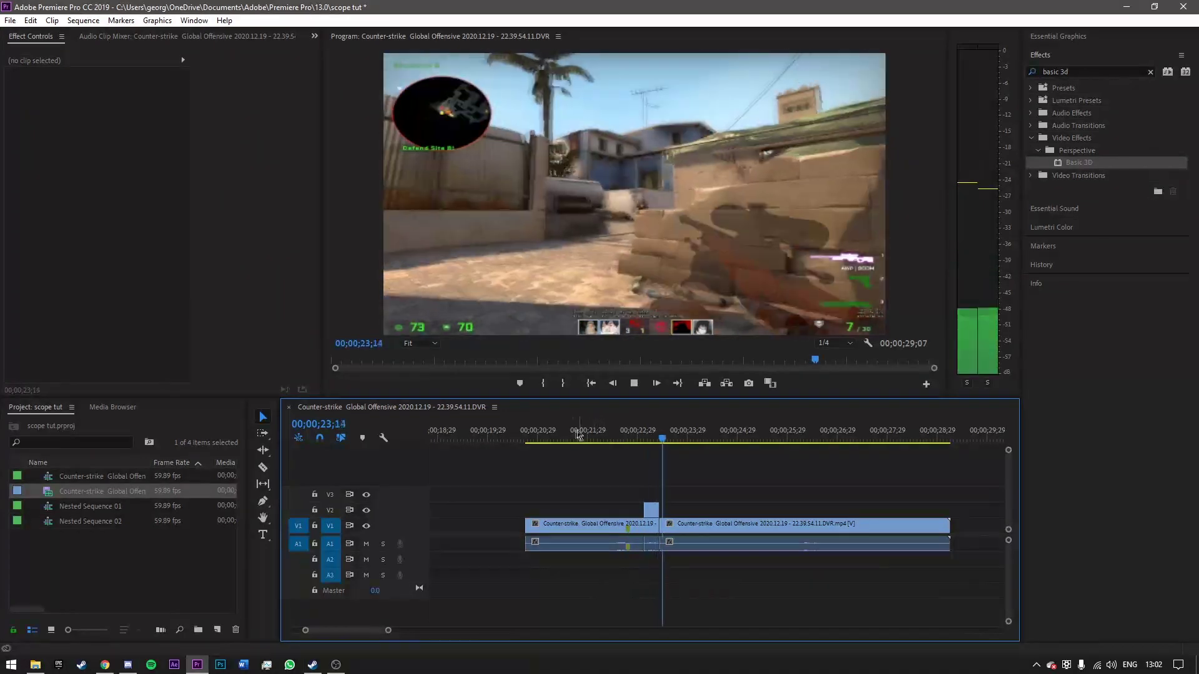
# Step: Try fading in the masked V2 clip with opacity keyframes from its start to 100% at 00;00;23;07
pyautogui.click(645, 430)
pyautogui.moveTo(645, 430); pyautogui.dragTo(651, 432)
pyautogui.click(652, 509)
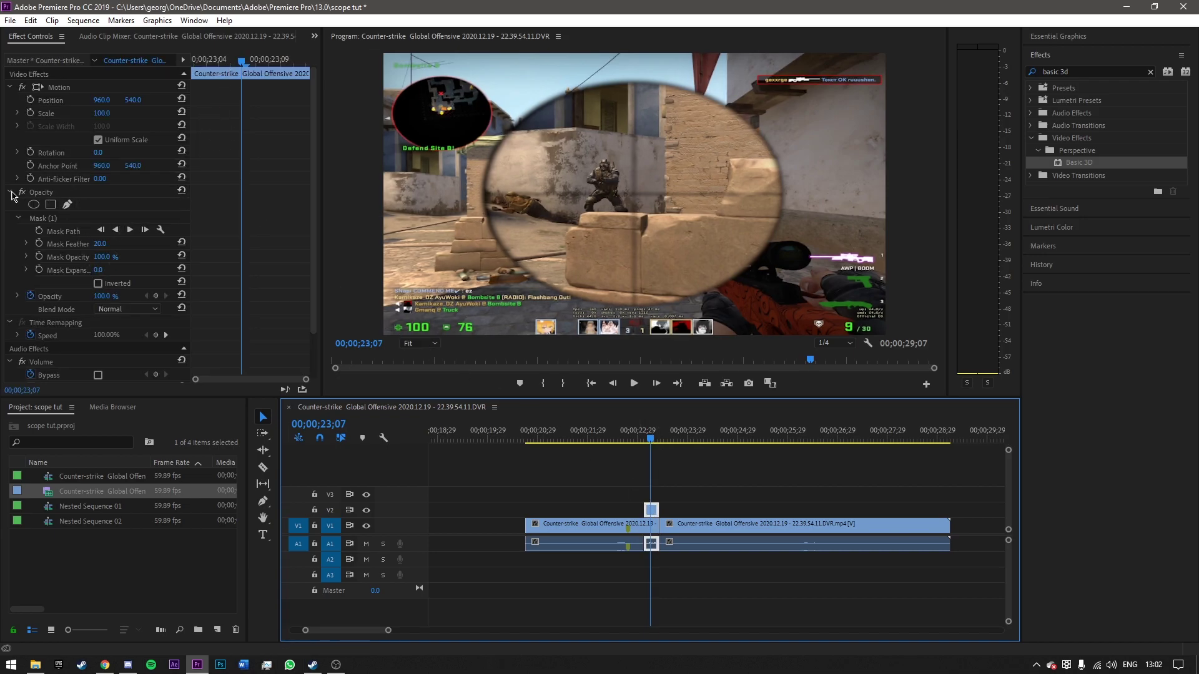
pyautogui.click(156, 296)
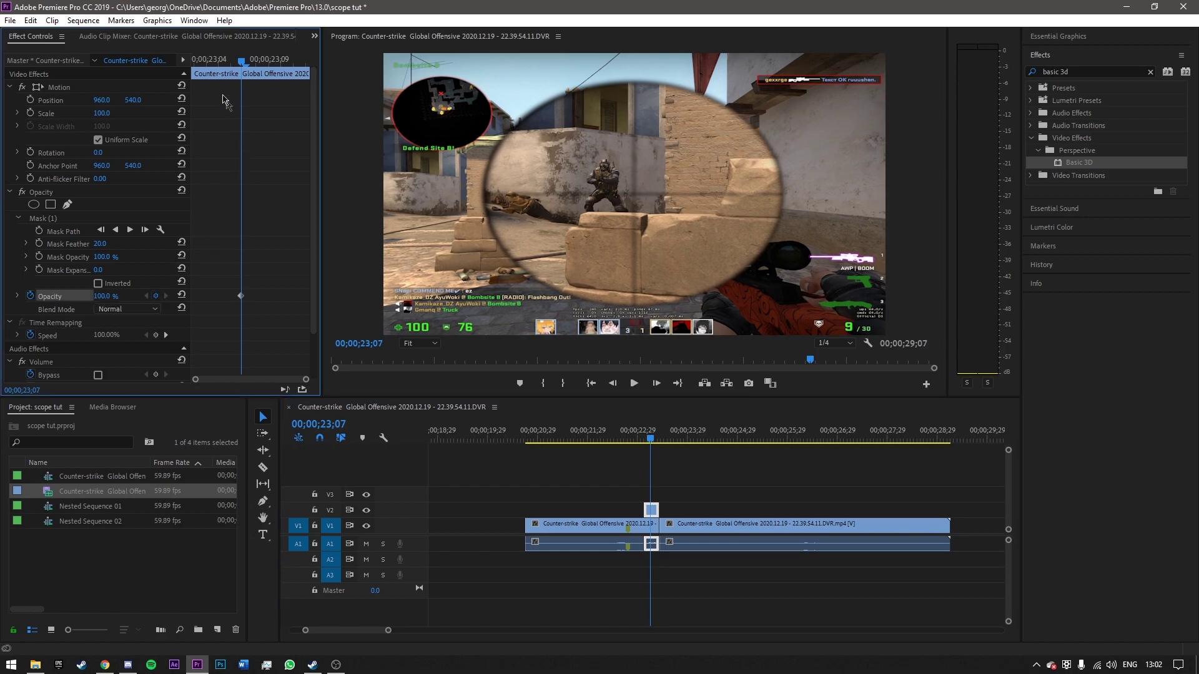
pyautogui.press('space')
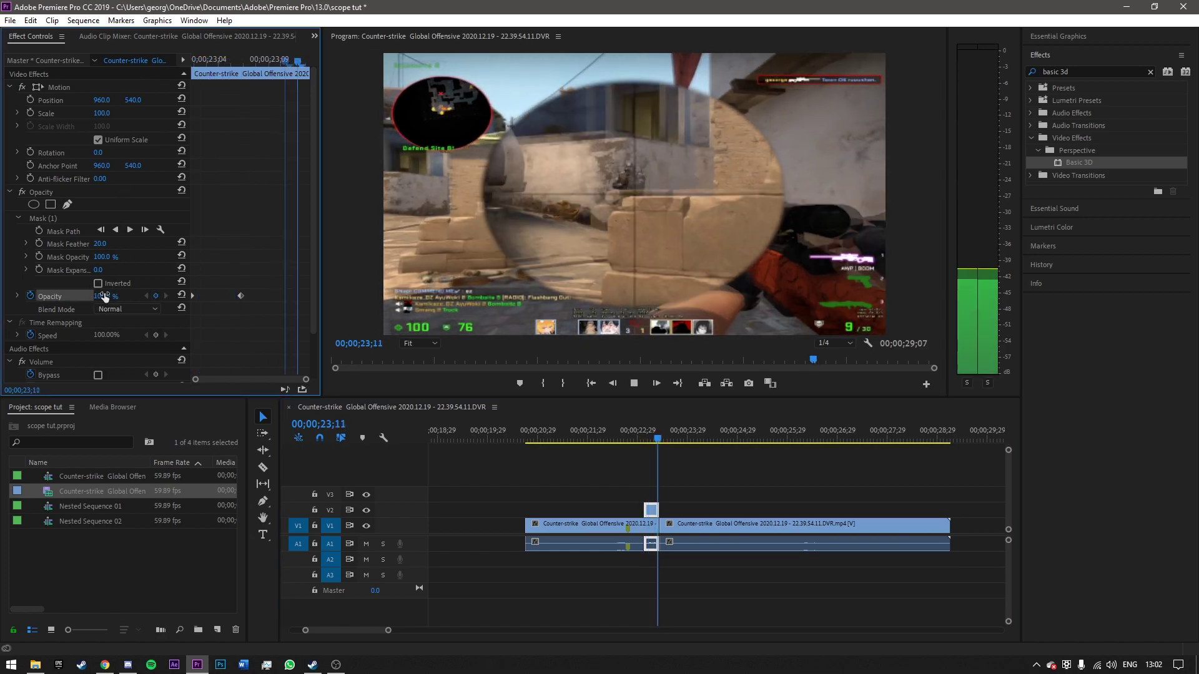
# Step: Play through the transition and trim the end of the last V1 clip back to about 00;00;24;16
pyautogui.click(578, 438)
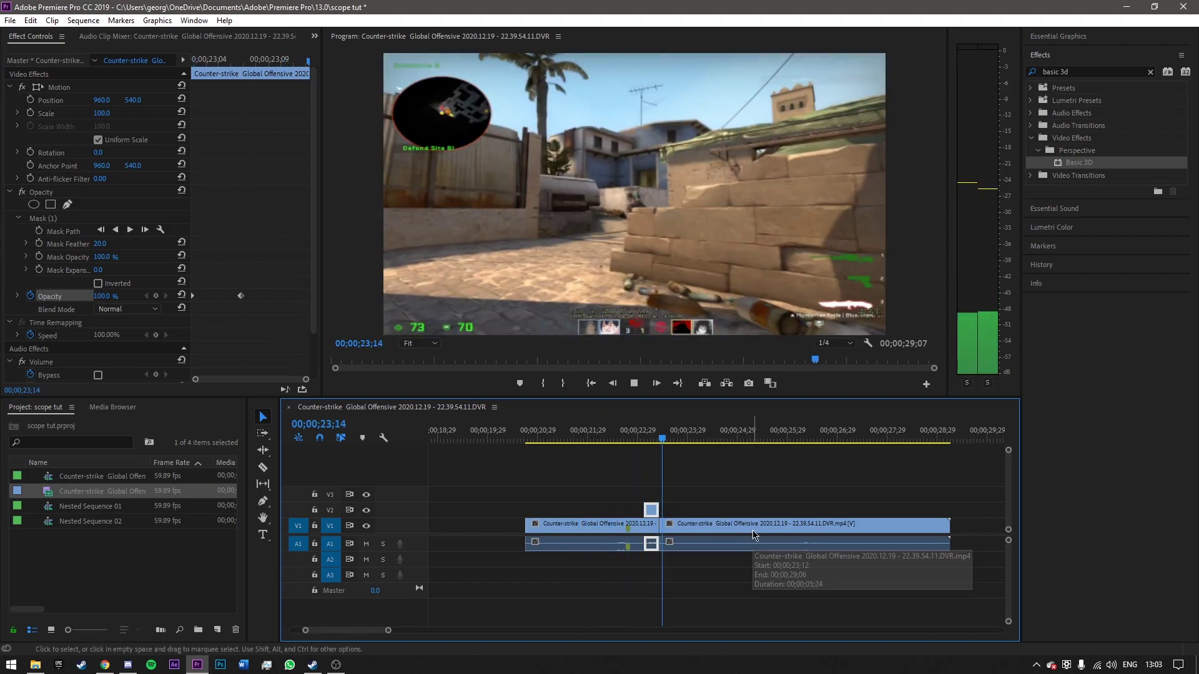
pyautogui.press('space')
pyautogui.moveTo(948, 536); pyautogui.dragTo(715, 529)
# Step: Remove the opacity keyframes from the masked V2 clip and set its opacity to 100%
pyautogui.click(647, 439)
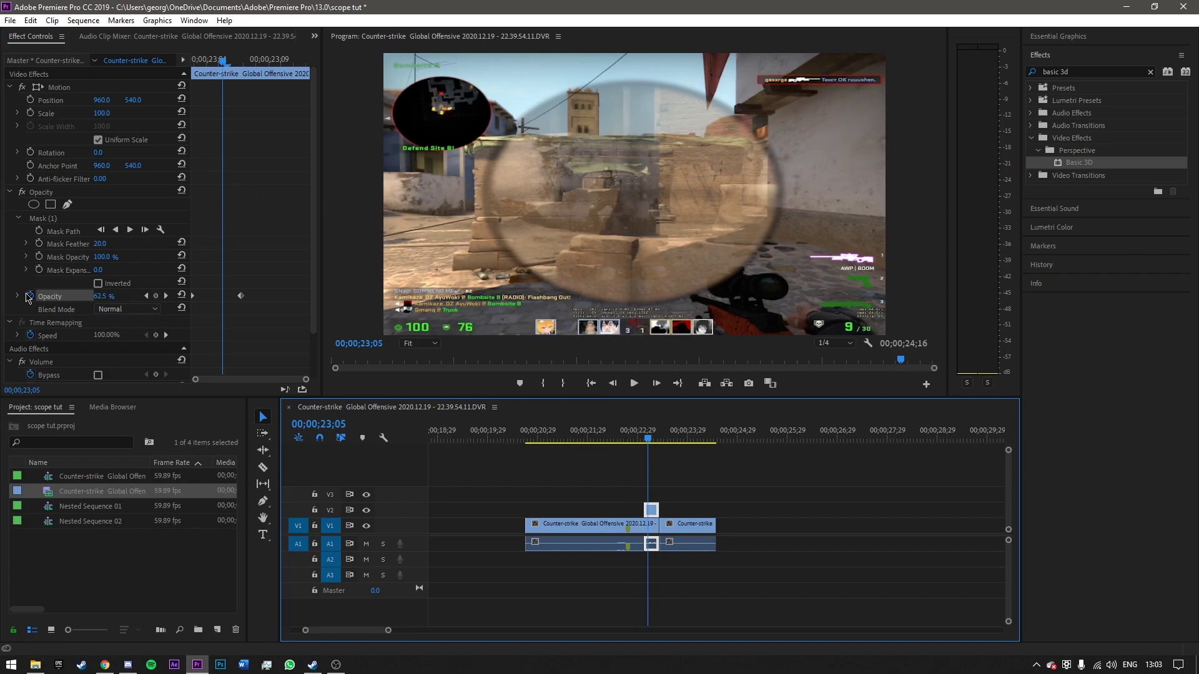
pyautogui.click(29, 296)
pyautogui.click(634, 345)
pyautogui.click(107, 295)
pyautogui.write('100')
pyautogui.press('Return')
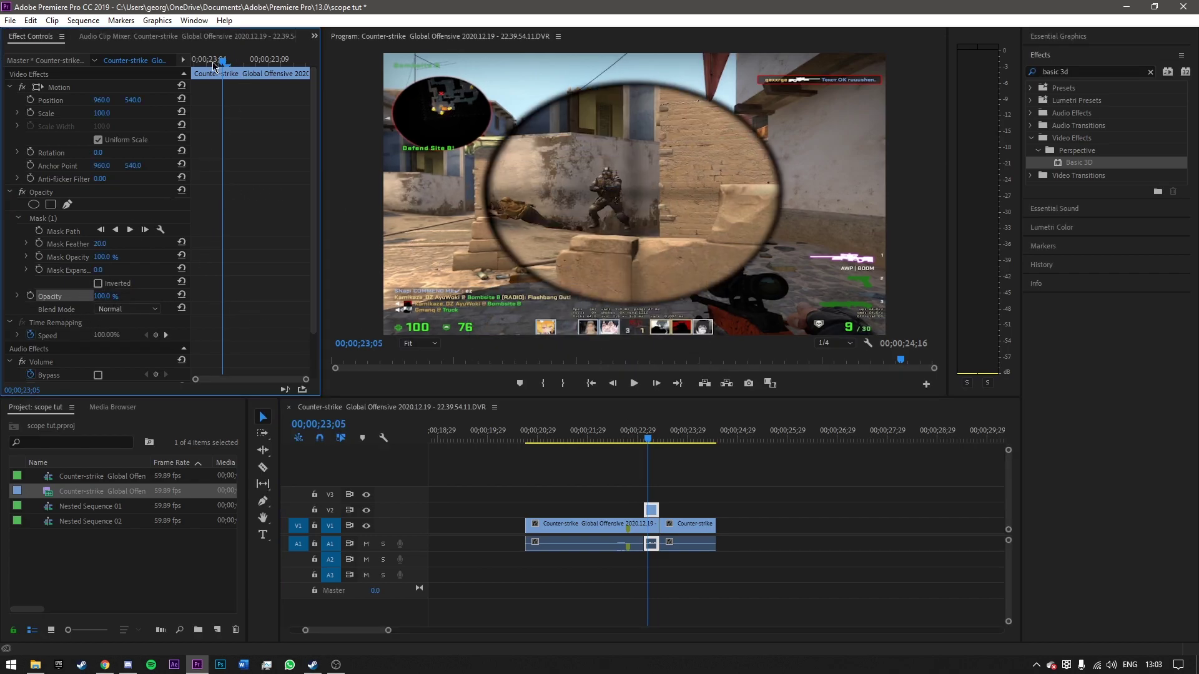
# Step: Try animating the masked V2 clip's scale from 0 at its start to 100 at its end and preview it
pyautogui.moveTo(214, 64); pyautogui.dragTo(193, 62)
pyautogui.write('0')
pyautogui.press('Return')
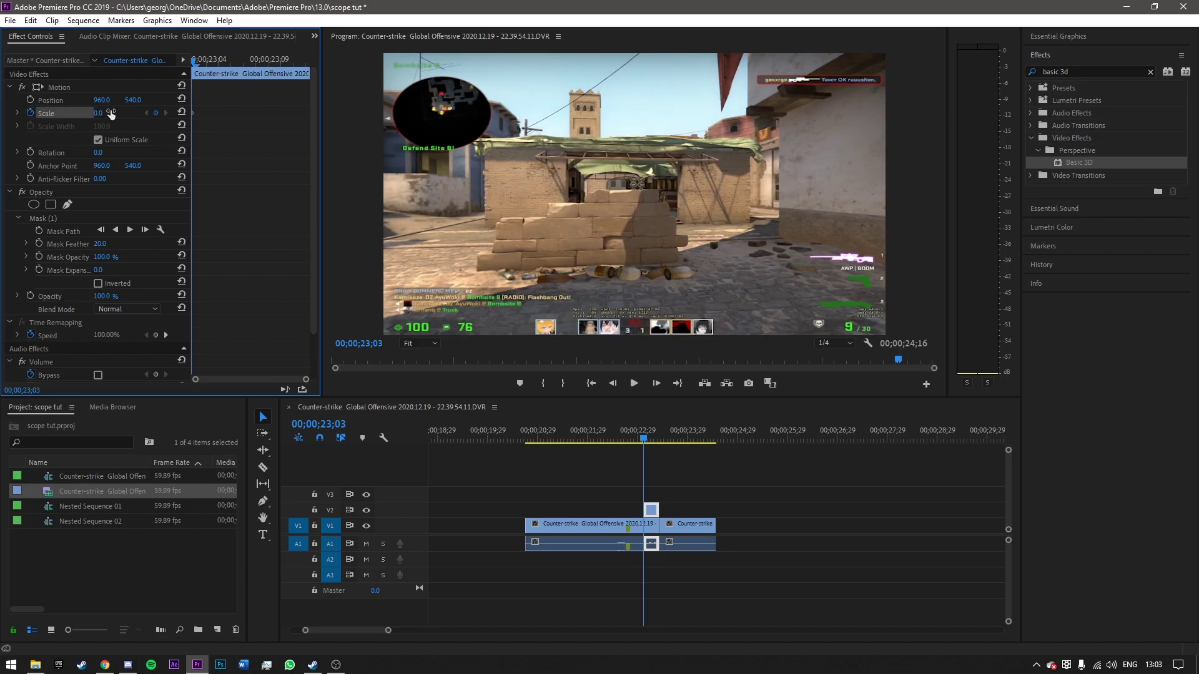
pyautogui.press('space')
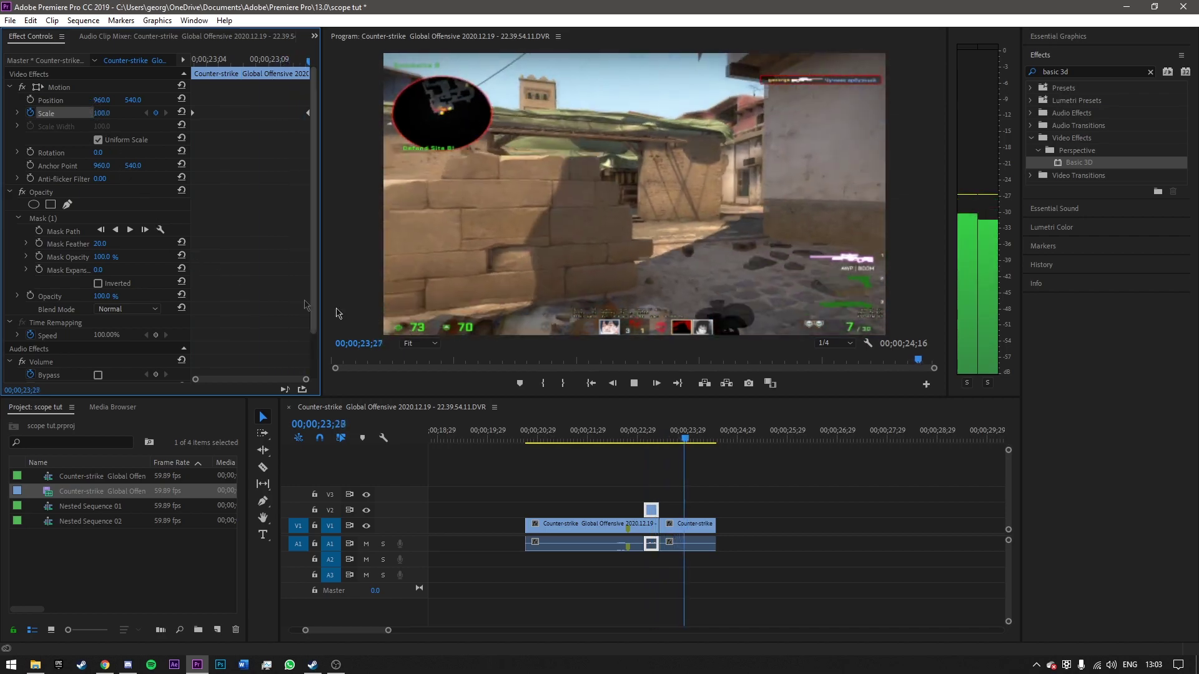
# Step: Undo the scale animation and keyframe the masked V2 clip's opacity from 0% at its start to 100% at its end
pyautogui.moveTo(213, 63); pyautogui.dragTo(170, 66)
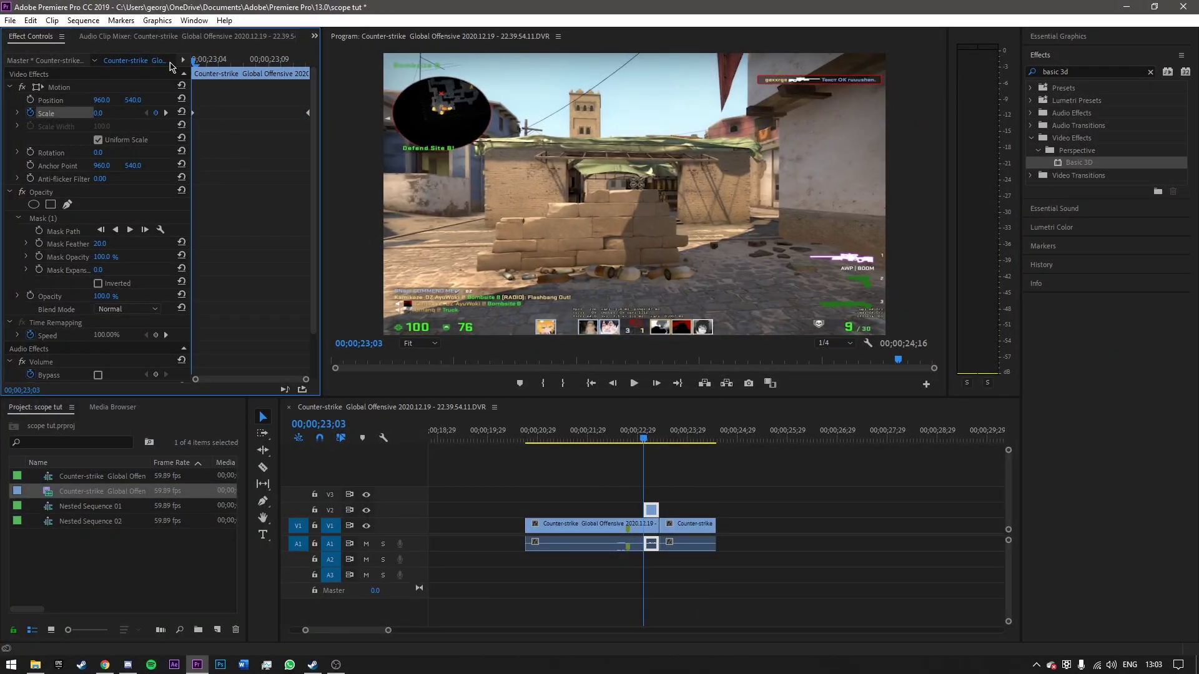
pyautogui.hotkey('ctrl', 'z')
pyautogui.click(30, 296)
pyautogui.moveTo(101, 296); pyautogui.dragTo(105, 295)
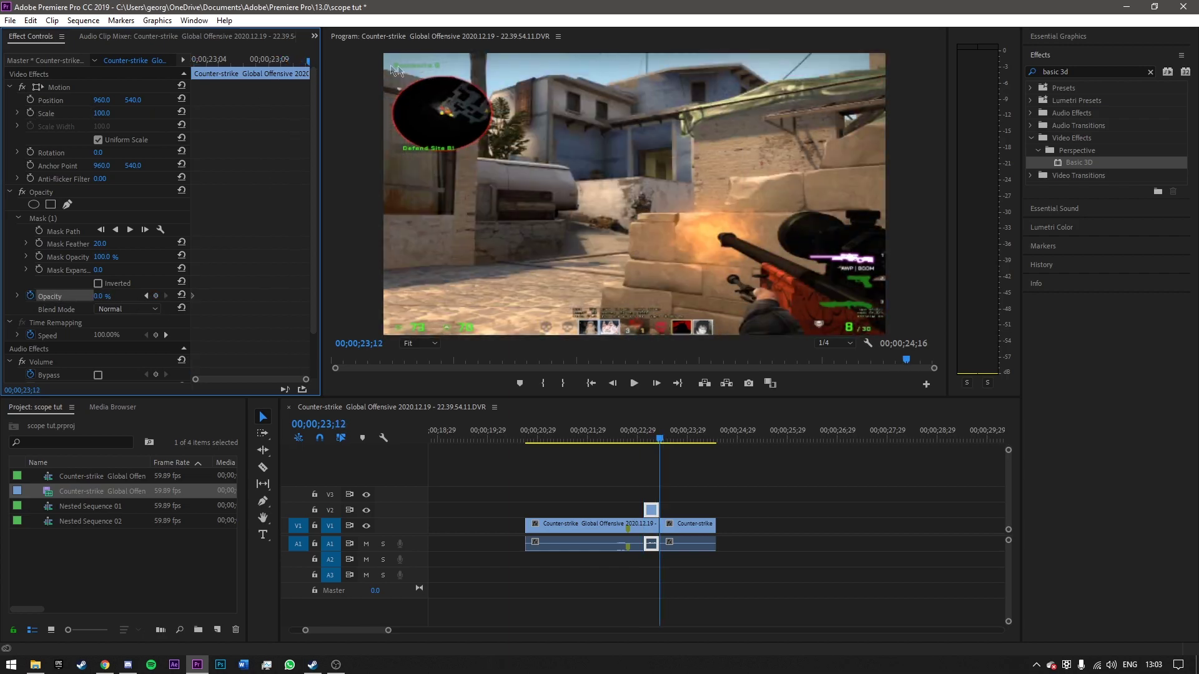
# Step: Move all clips of the third transition earlier on the timeline, a short gap after the second transition's clips
pyautogui.scroll(2, 617, 479)
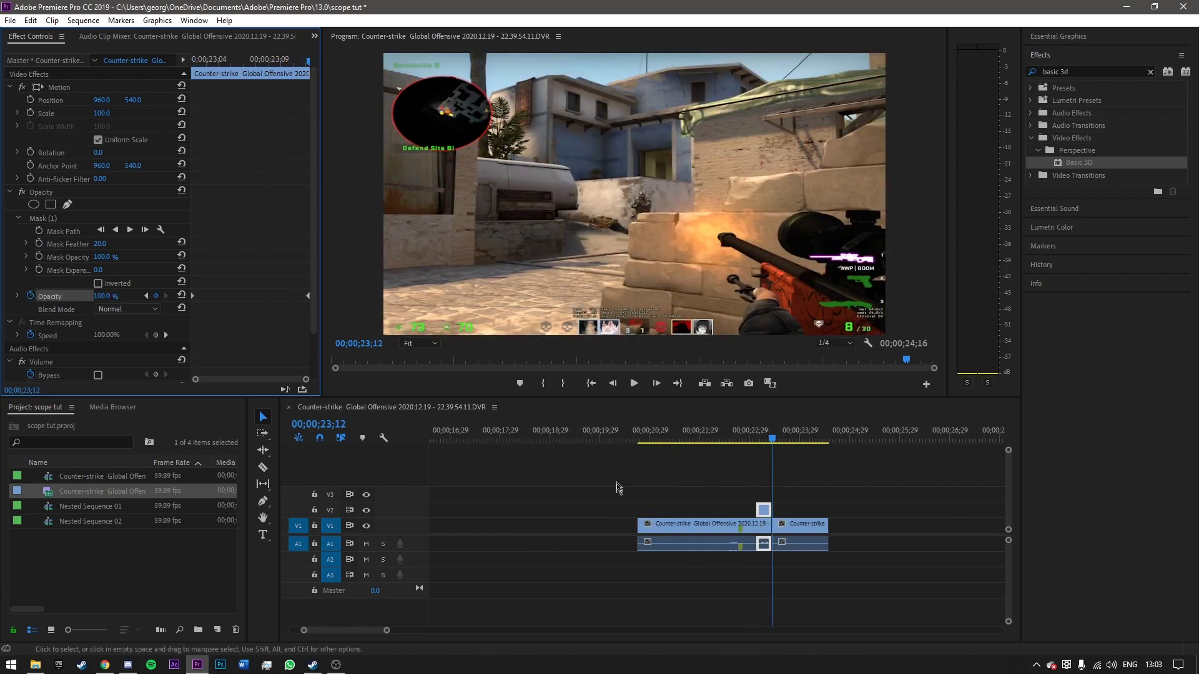
pyautogui.click(617, 480)
pyautogui.click(575, 490)
pyautogui.press('-')
pyautogui.press('-')
pyautogui.press('-')
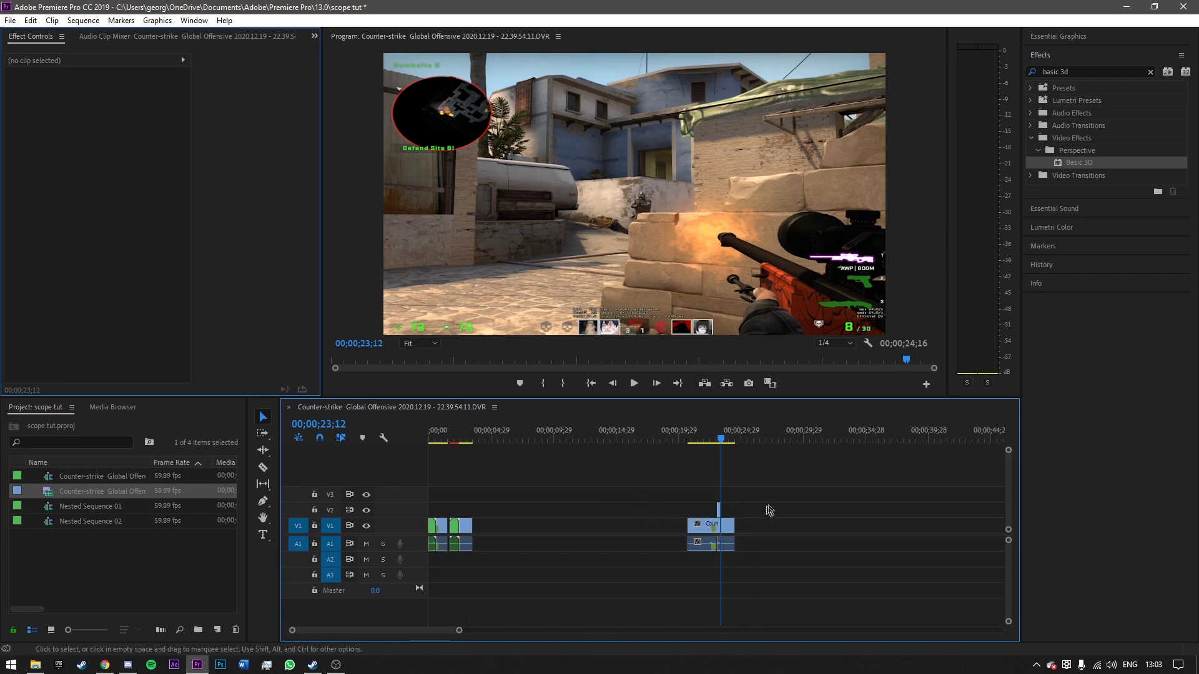
pyautogui.moveTo(494, 497); pyautogui.dragTo(429, 562)
pyautogui.moveTo(683, 479); pyautogui.dragTo(500, 532)
# Step: Play the sequence from its beginning to review all the scope transitions
pyautogui.click(483, 435)
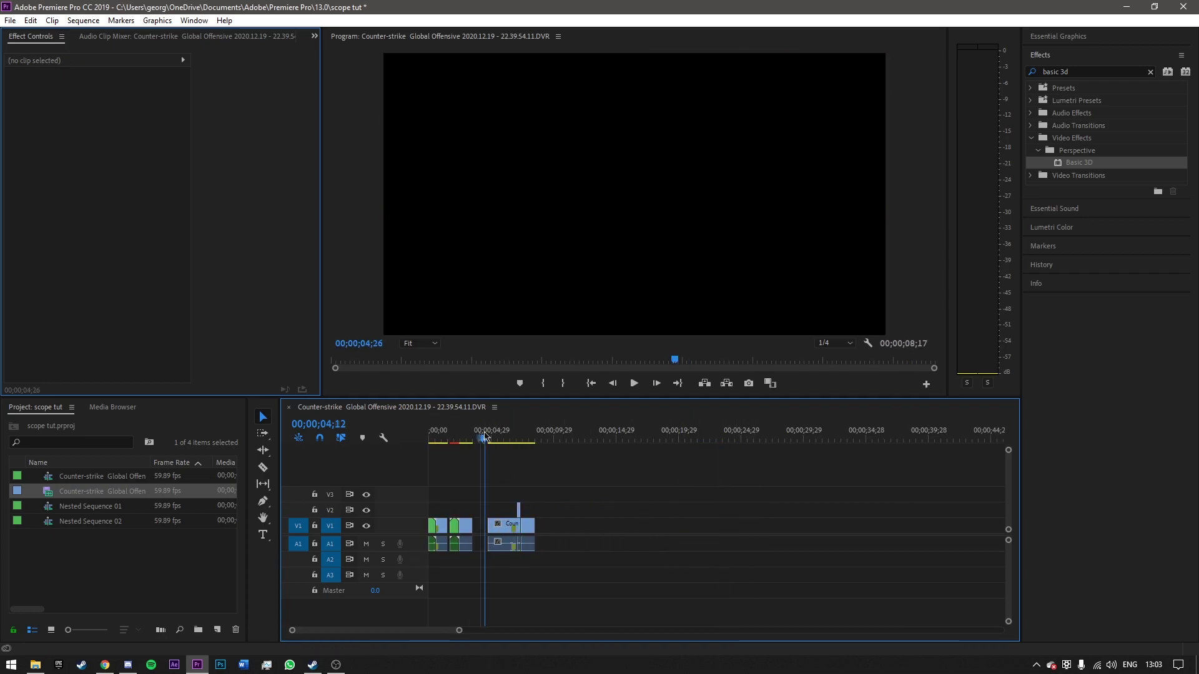
pyautogui.press('Home')
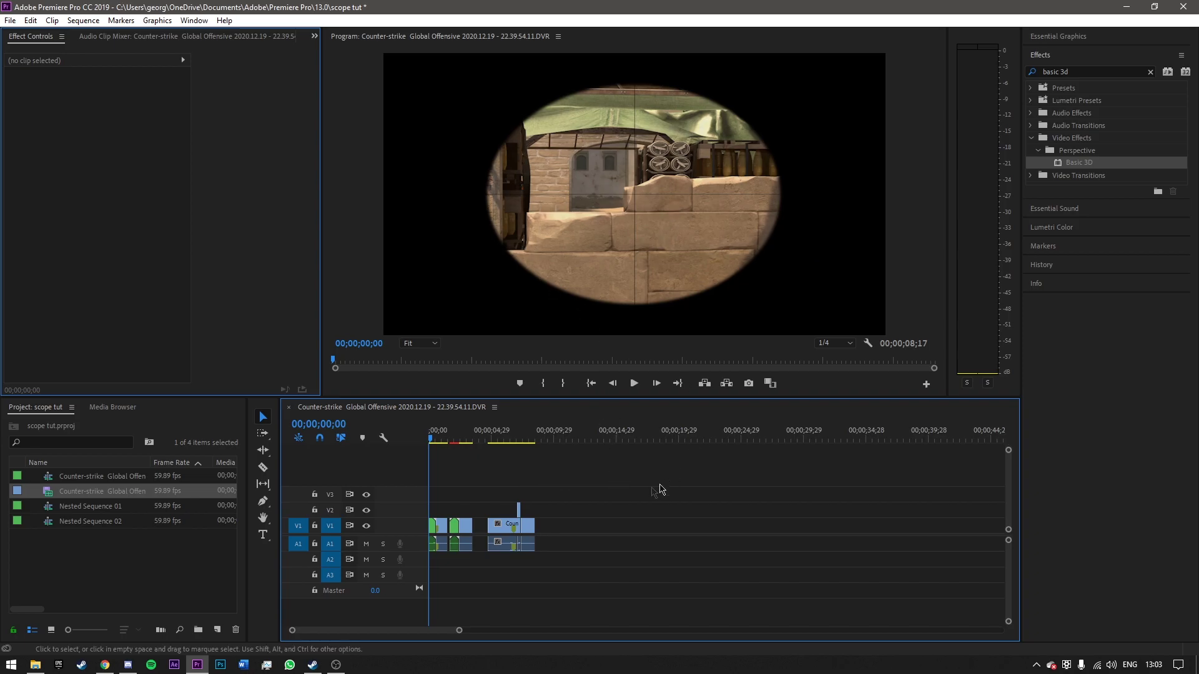
pyautogui.click(634, 384)
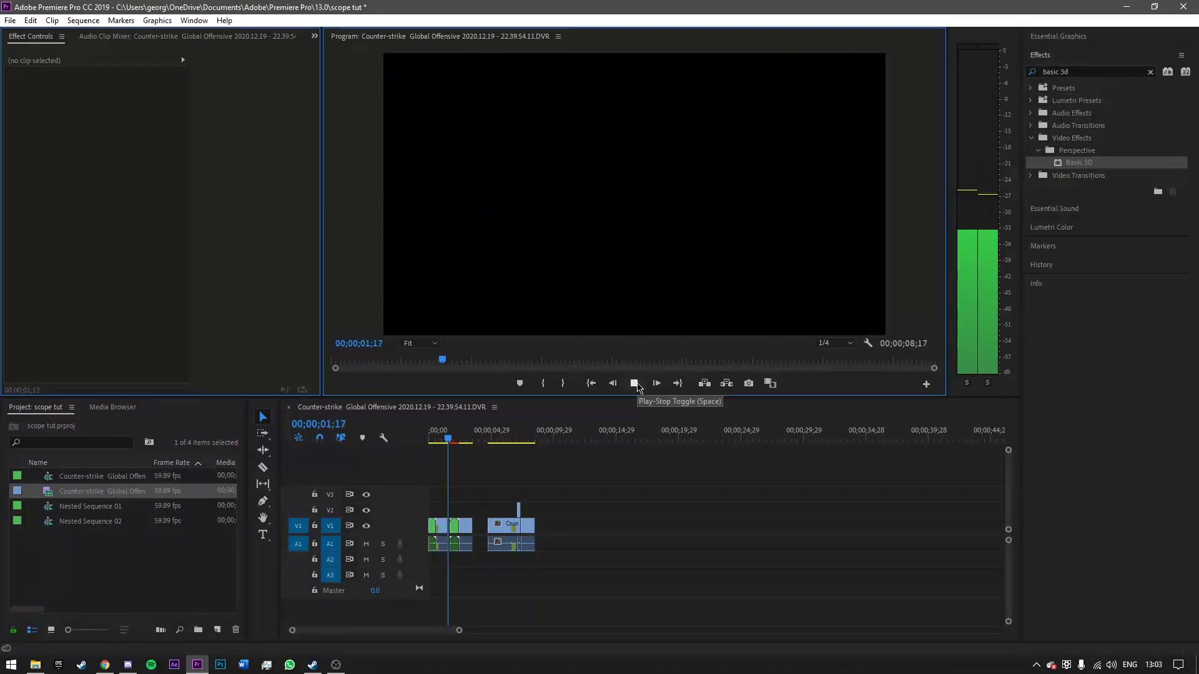